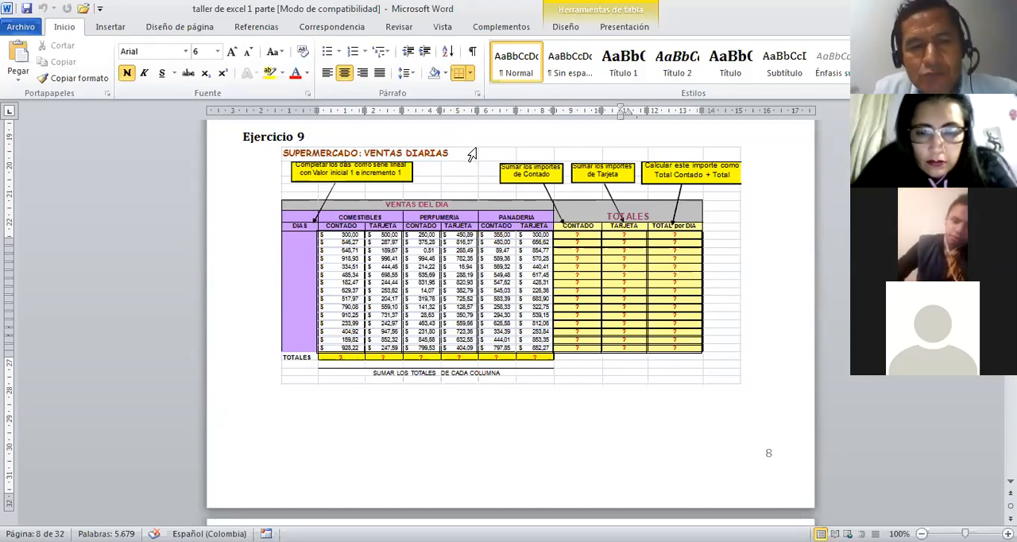
Step: Switch to the Excel formula guide and calculate the team's average Peso in H49 of the Promedio sheet with PROMEDIO over C50:C55
{"action": "left_click", "coordinate": [473, 144]}
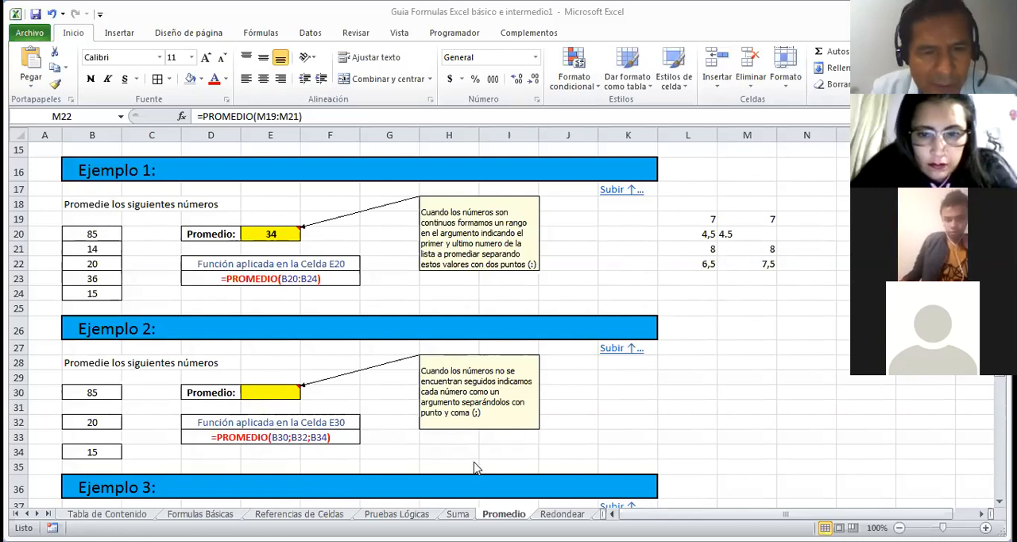
{"action": "key", "text": "Down"}
{"action": "key", "text": "Down"}
{"action": "key", "text": "Down"}
{"action": "key", "text": "Down"}
{"action": "key", "text": "Down"}
{"action": "key", "text": "Down"}
{"action": "key", "text": "Down"}
{"action": "key", "text": "Down"}
{"action": "key", "text": "Down"}
{"action": "key", "text": "Down"}
{"action": "key", "text": "Down"}
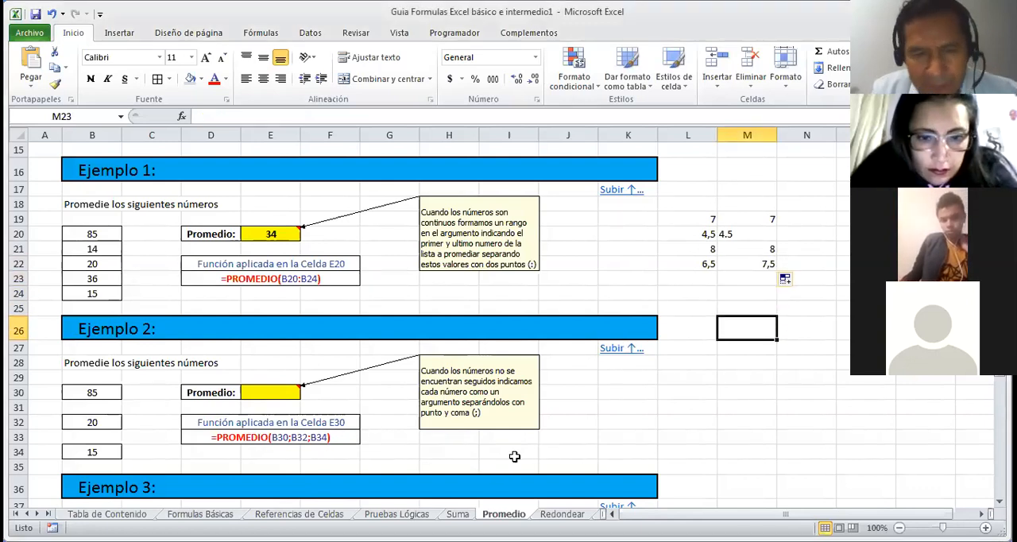
{"action": "key", "text": "Down"}
{"action": "key", "text": "Down"}
{"action": "key", "text": "Down"}
{"action": "key", "text": "Down"}
{"action": "key", "text": "Down"}
{"action": "key", "text": "Down"}
{"action": "key", "text": "Down"}
{"action": "key", "text": "Down"}
{"action": "key", "text": "Down"}
{"action": "key", "text": "Down"}
{"action": "key", "text": "Down"}
{"action": "key", "text": "Down"}
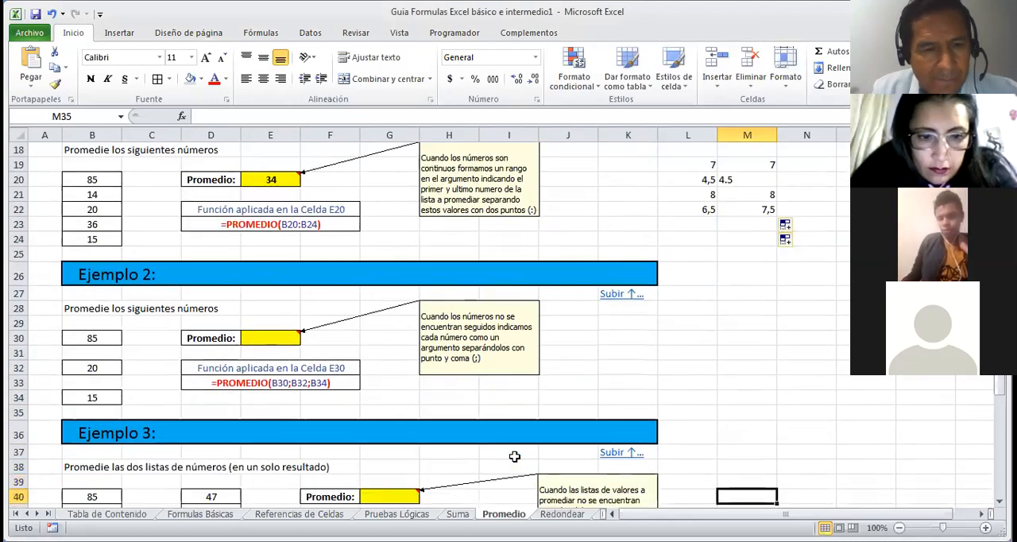
{"action": "key", "text": "Down"}
{"action": "key", "text": "Down"}
{"action": "key", "text": "Down"}
{"action": "key", "text": "Down"}
{"action": "key", "text": "Down"}
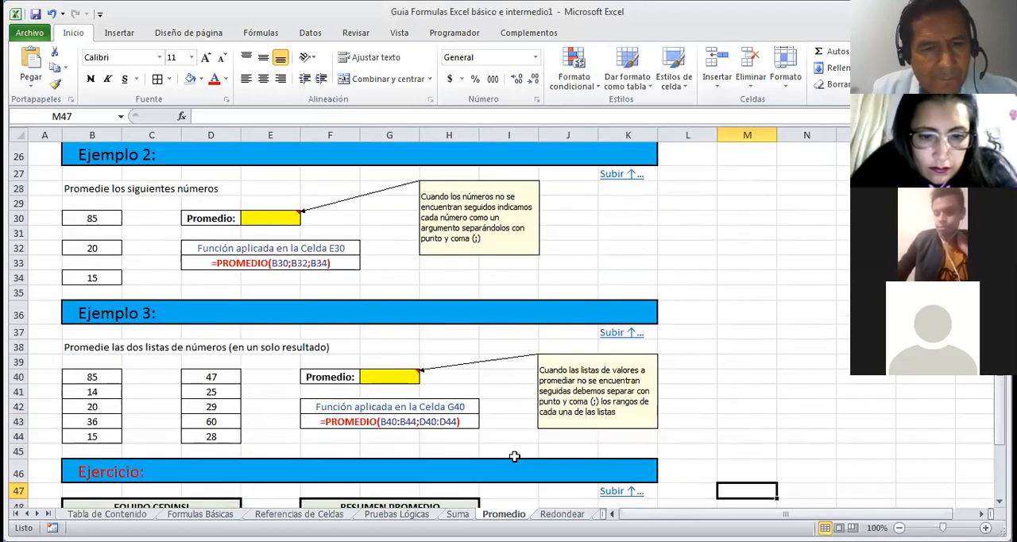
{"action": "key", "text": "Down"}
{"action": "key", "text": "Down"}
{"action": "key", "text": "Down"}
{"action": "key", "text": "Down"}
{"action": "key", "text": "Down"}
{"action": "key", "text": "Down"}
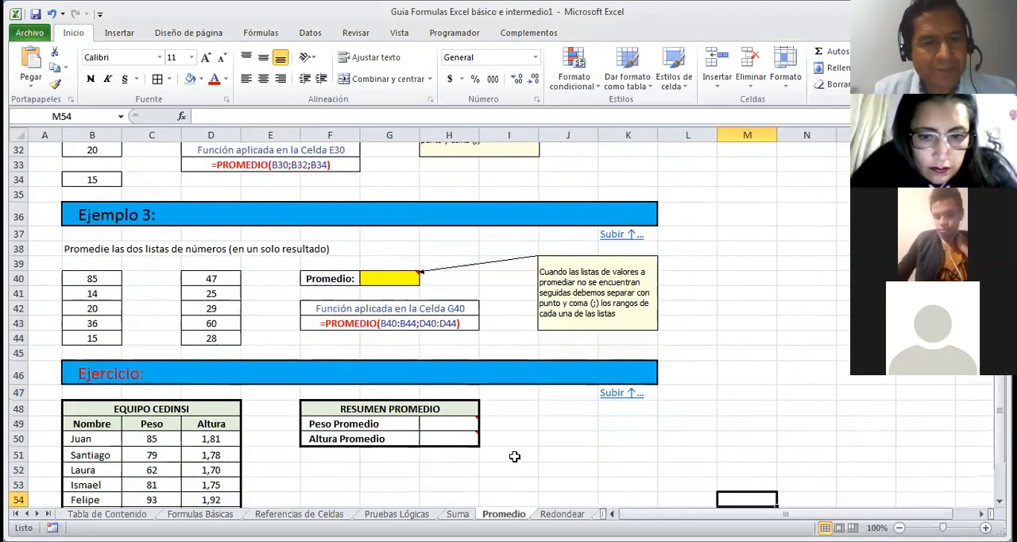
{"action": "key", "text": "Down"}
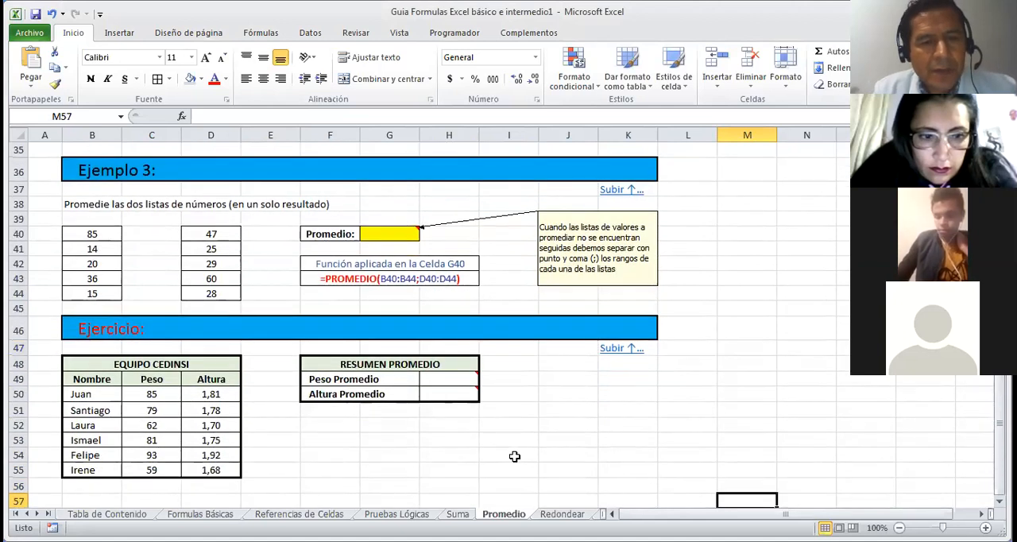
{"action": "left_click", "coordinate": [455, 379]}
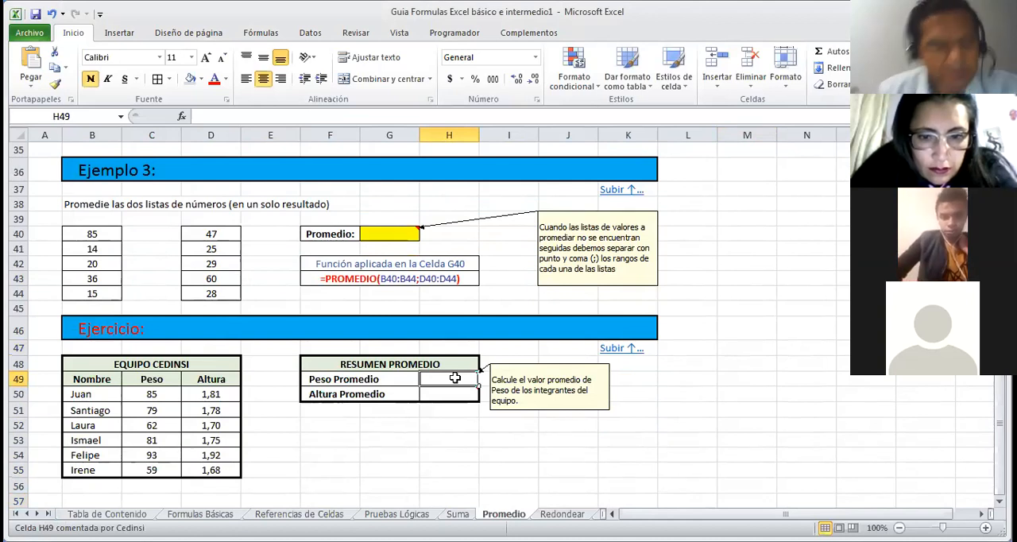
{"action": "type", "text": "=p"}
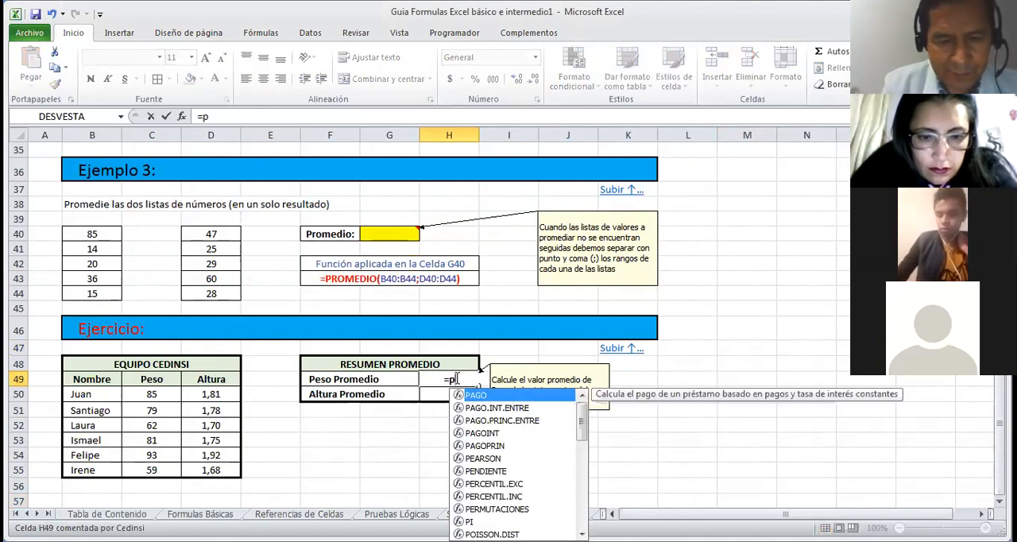
{"action": "type", "text": "romedio"}
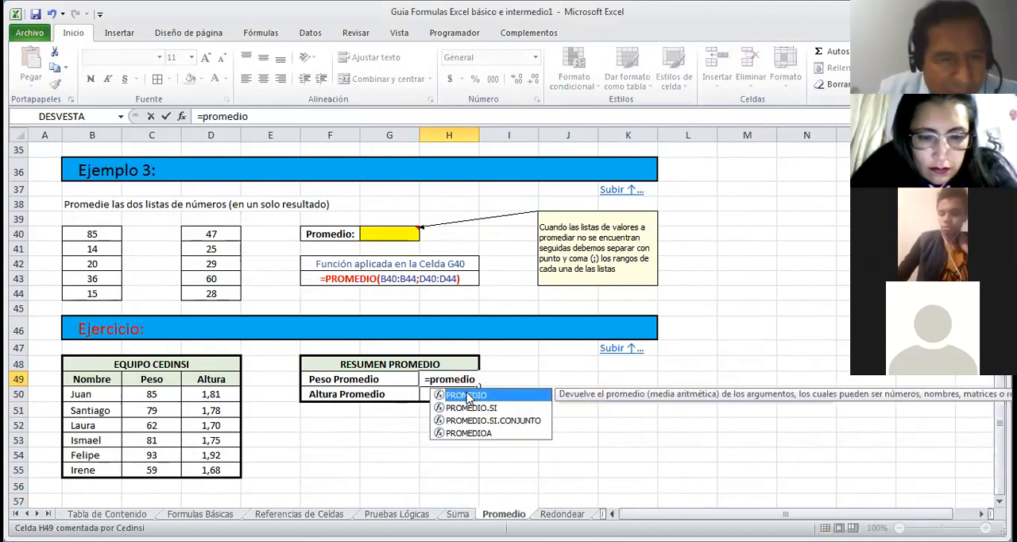
{"action": "double_click", "coordinate": [468, 395]}
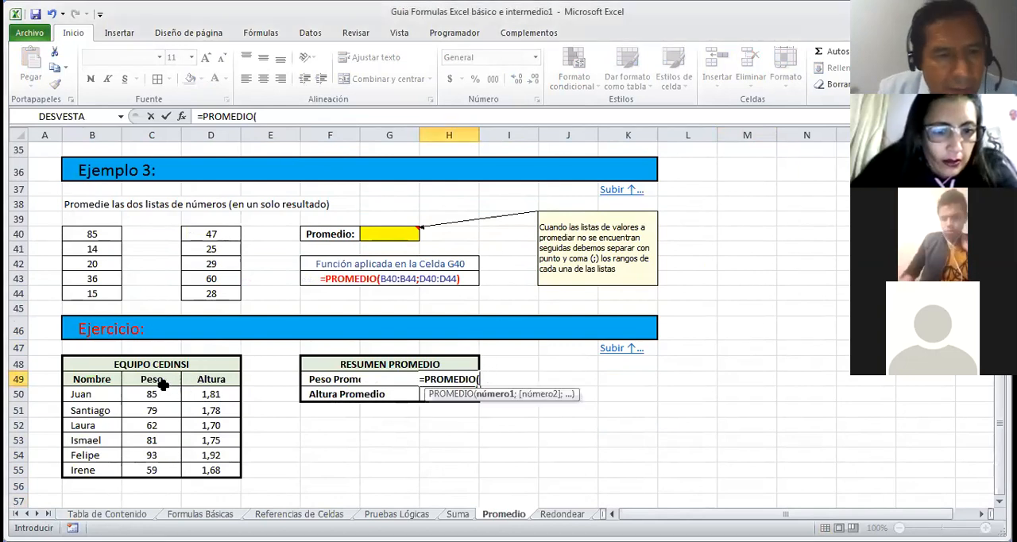
{"action": "left_click_drag", "start_coordinate": [162, 393], "coordinate": [163, 465]}
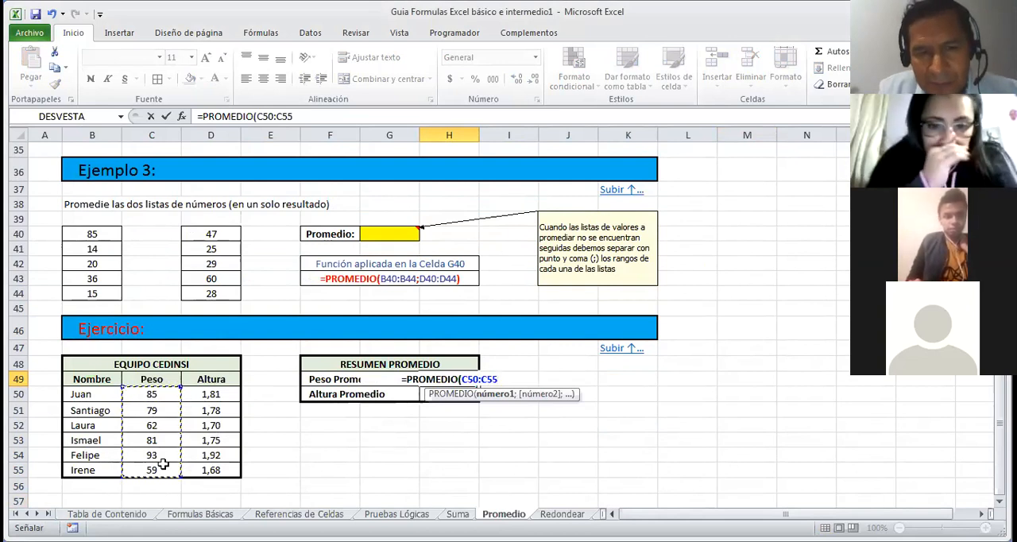
{"action": "key", "text": "Return"}
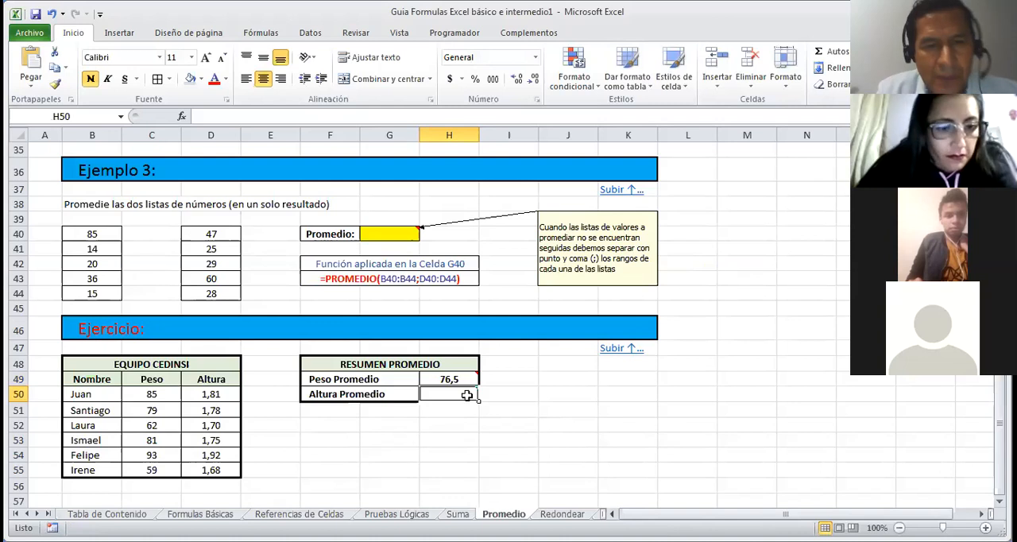
Step: Calculate the team's average Altura in H50 with PROMEDIO over D50:D55
{"action": "mouse_move", "coordinate": [469, 387]}
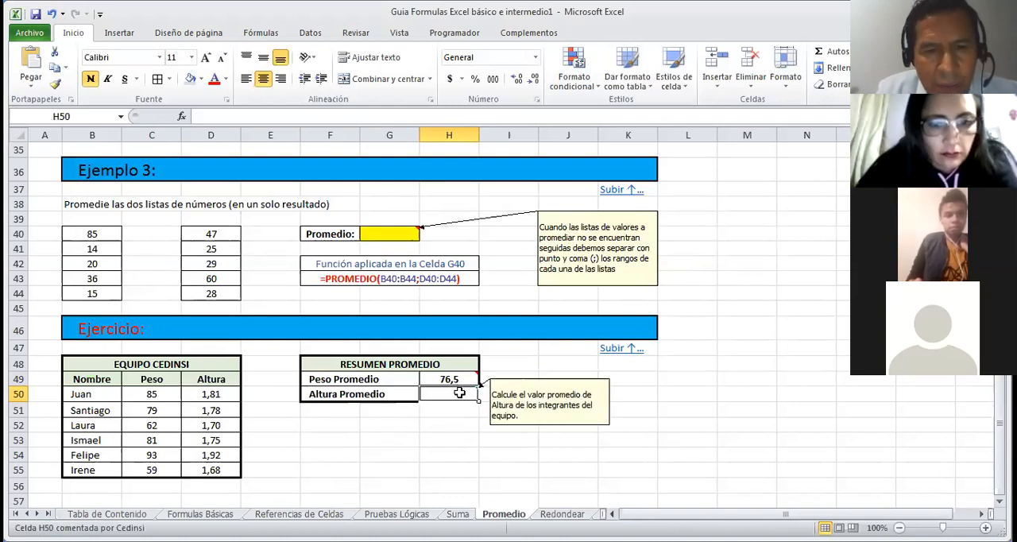
{"action": "type", "text": "="}
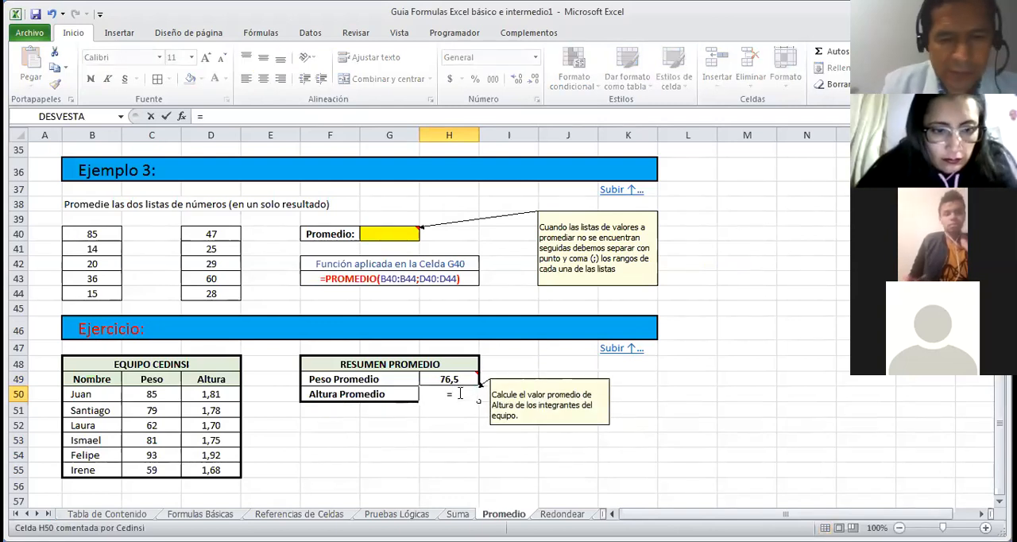
{"action": "type", "text": "promedi"}
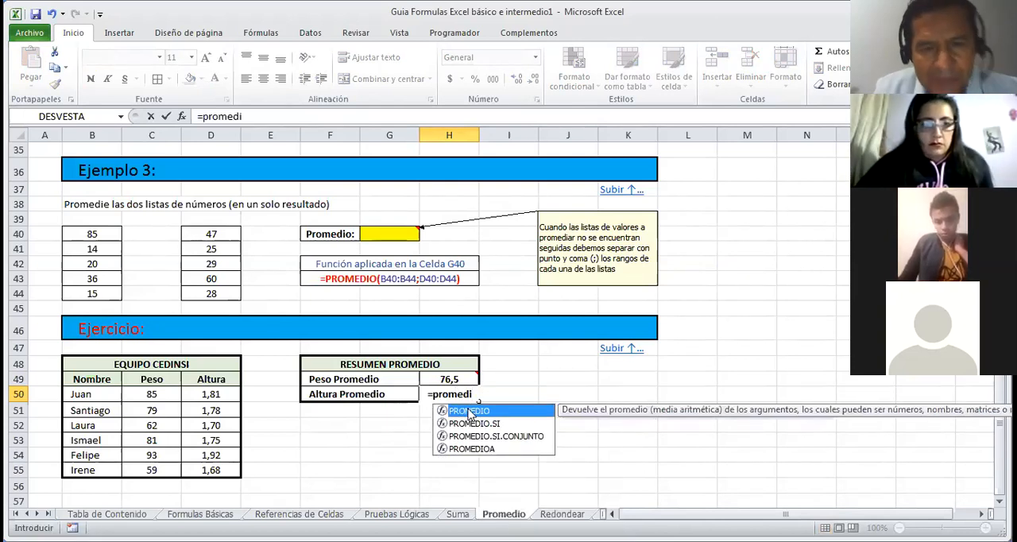
{"action": "double_click", "coordinate": [469, 411]}
{"action": "left_click_drag", "start_coordinate": [215, 393], "coordinate": [225, 469]}
{"action": "key", "text": "Return"}
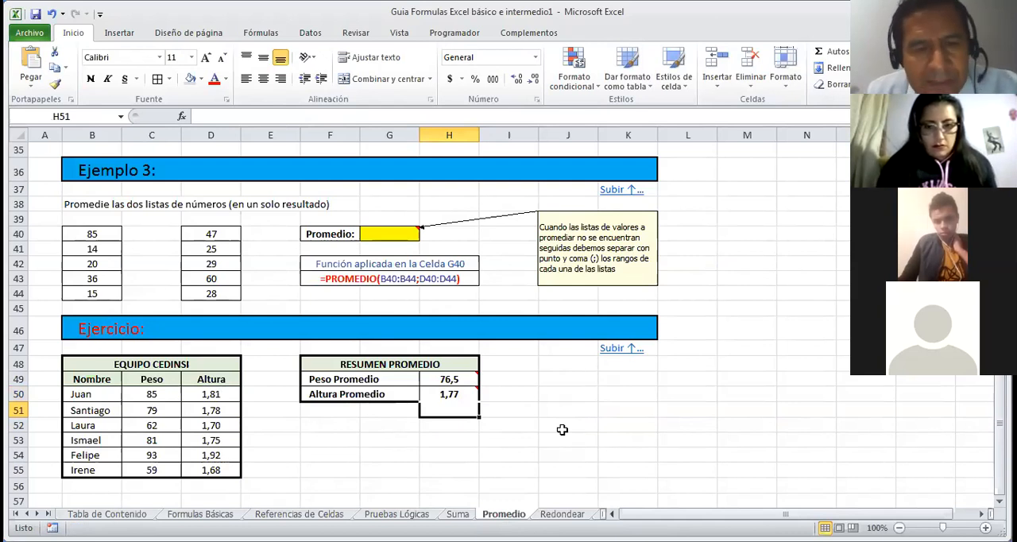
Step: Go back to the beginning of the Promedio sheet, return to the table of contents and open the Min function sheet
{"action": "left_click", "coordinate": [639, 376]}
{"action": "key", "text": "Down"}
{"action": "key", "text": "Down"}
{"action": "key", "text": "Down"}
{"action": "key", "text": "Down"}
{"action": "key", "text": "Down"}
{"action": "key", "text": "Down"}
{"action": "key", "text": "Down"}
{"action": "key", "text": "Down"}
{"action": "key", "text": "Down"}
{"action": "key", "text": "Down"}
{"action": "key", "text": "Down"}
{"action": "key", "text": "Down"}
{"action": "key", "text": "Down"}
{"action": "key", "text": "Up"}
{"action": "key", "text": "Up"}
{"action": "key", "text": "Up"}
{"action": "key", "text": "Up"}
{"action": "key", "text": "Up"}
{"action": "key", "text": "Up"}
{"action": "key", "text": "Up"}
{"action": "key", "text": "Up"}
{"action": "key", "text": "Up"}
{"action": "key", "text": "Up"}
{"action": "key", "text": "Up"}
{"action": "key", "text": "Up"}
{"action": "key", "text": "Up"}
{"action": "key", "text": "Up"}
{"action": "key", "text": "Up"}
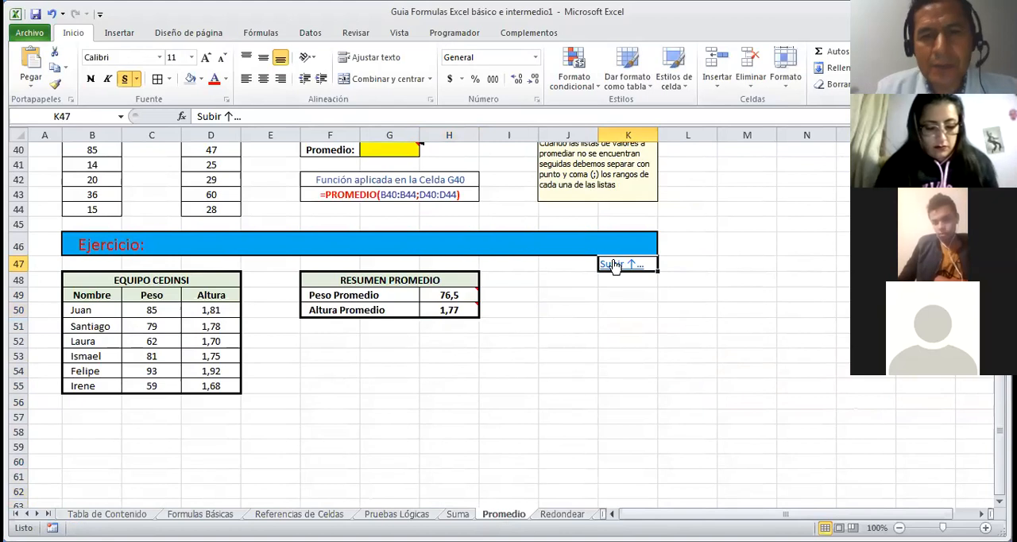
{"action": "left_click", "coordinate": [615, 263]}
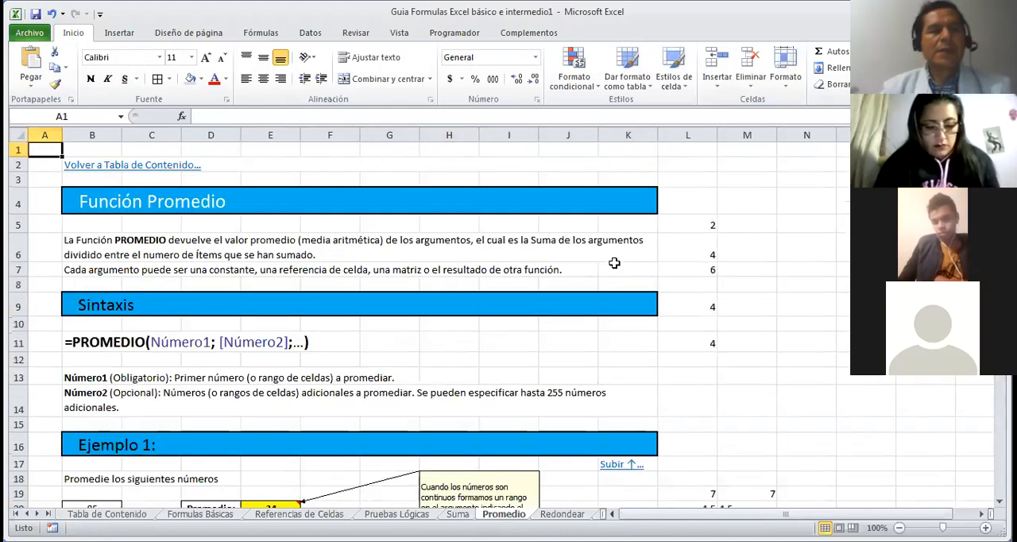
{"action": "left_click", "coordinate": [103, 166]}
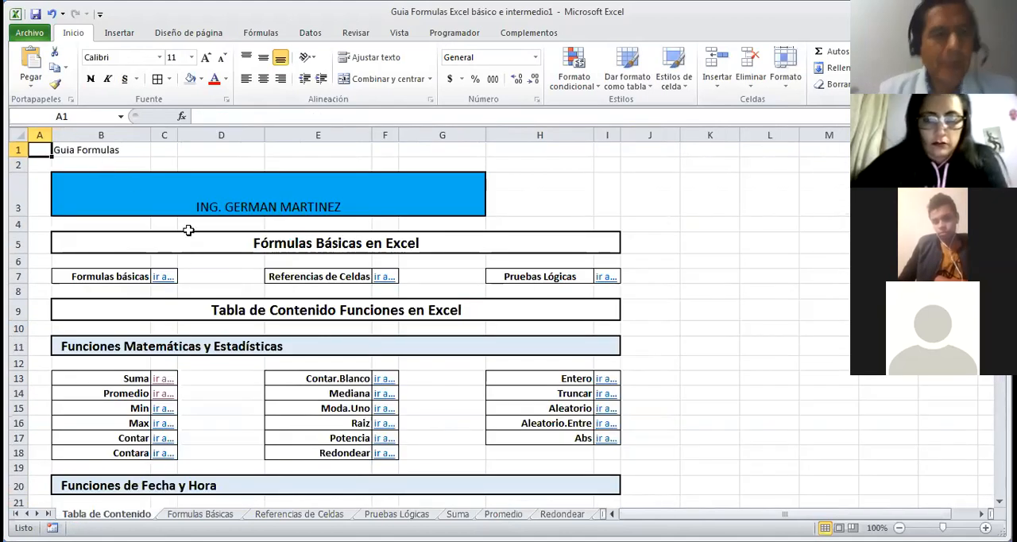
{"action": "left_click", "coordinate": [162, 408]}
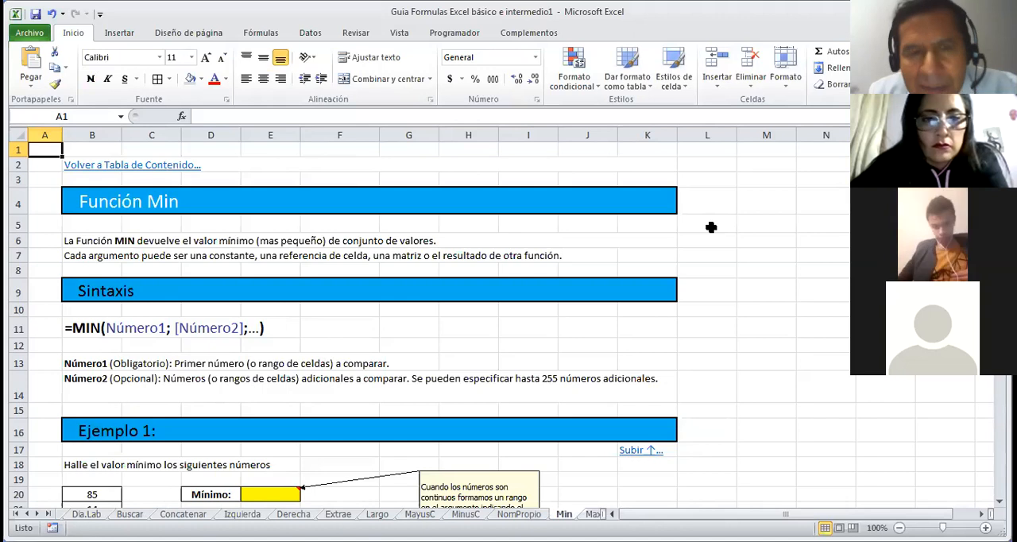
Step: Find the minimum of the Ejemplo 1 numbers in E20 with MIN over B20:B24
{"action": "left_click", "coordinate": [401, 108]}
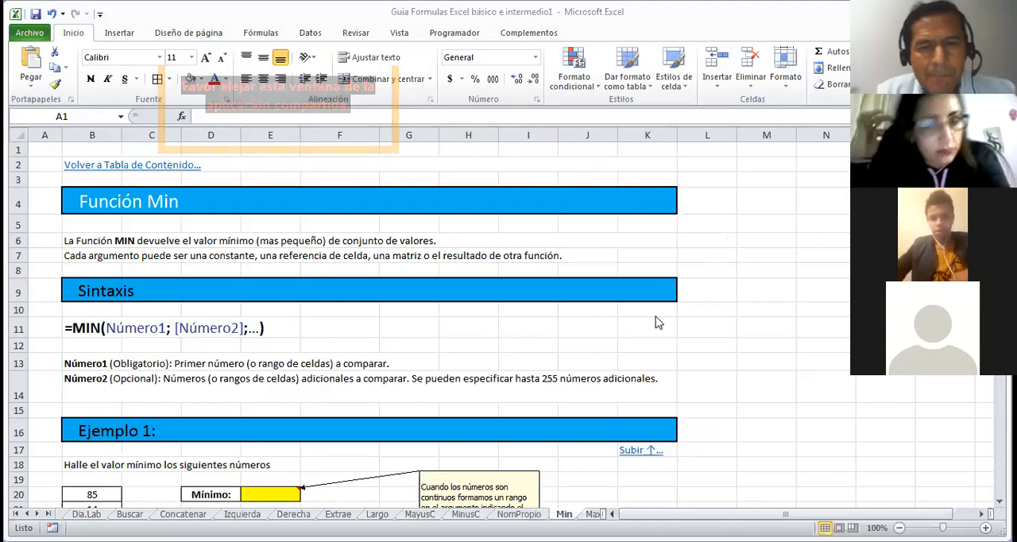
{"action": "left_click", "coordinate": [691, 331]}
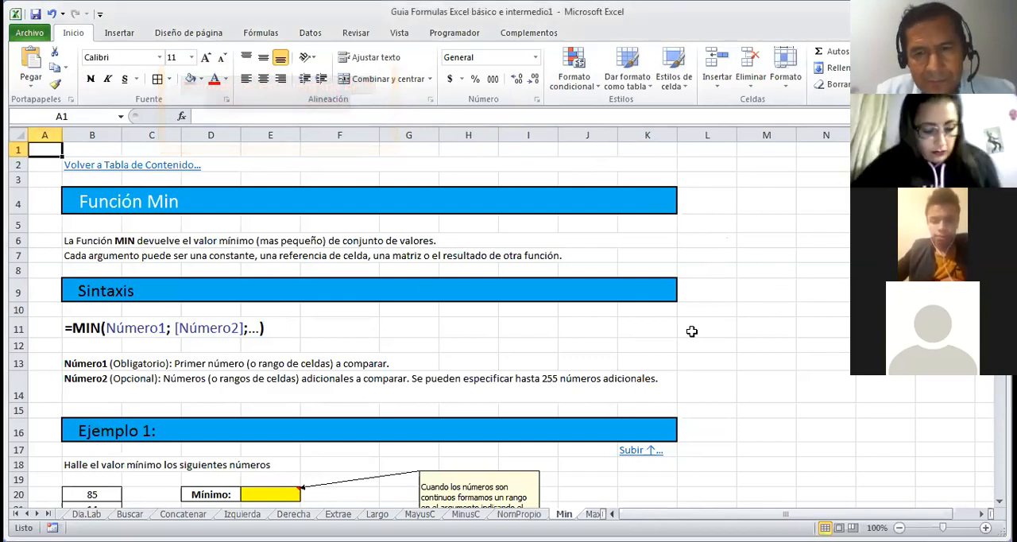
{"action": "key", "text": "Down"}
{"action": "key", "text": "Down"}
{"action": "key", "text": "Down"}
{"action": "key", "text": "Down"}
{"action": "key", "text": "Down"}
{"action": "key", "text": "Down"}
{"action": "key", "text": "Down"}
{"action": "key", "text": "Down"}
{"action": "key", "text": "Down"}
{"action": "key", "text": "Down"}
{"action": "key", "text": "Down"}
{"action": "key", "text": "Down"}
{"action": "key", "text": "Down"}
{"action": "key", "text": "Down"}
{"action": "key", "text": "Down"}
{"action": "key", "text": "Down"}
{"action": "key", "text": "Down"}
{"action": "key", "text": "Down"}
{"action": "key", "text": "Down"}
{"action": "key", "text": "Down"}
{"action": "key", "text": "Down"}
{"action": "key", "text": "Down"}
{"action": "key", "text": "Down"}
{"action": "key", "text": "Down"}
{"action": "key", "text": "Down"}
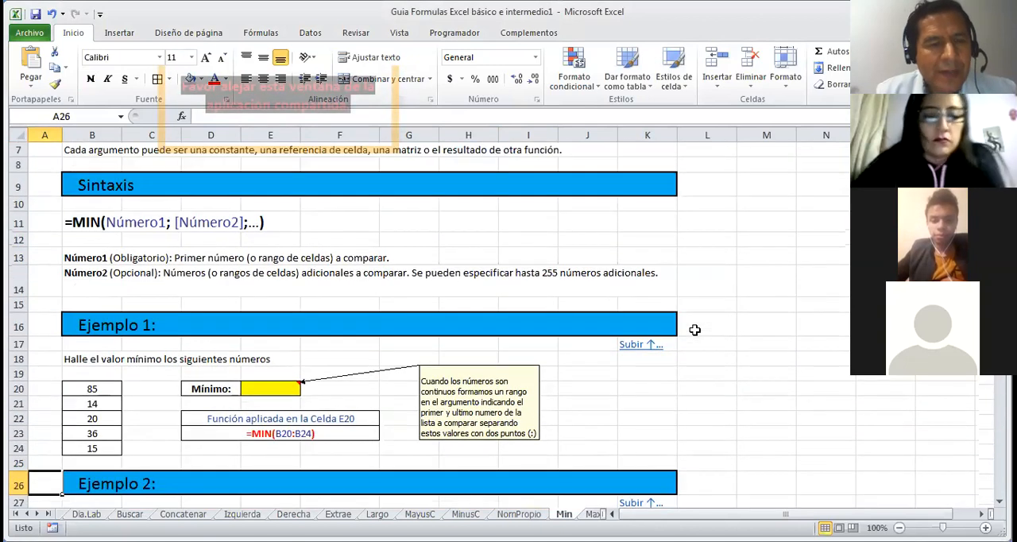
{"action": "key", "text": "Down"}
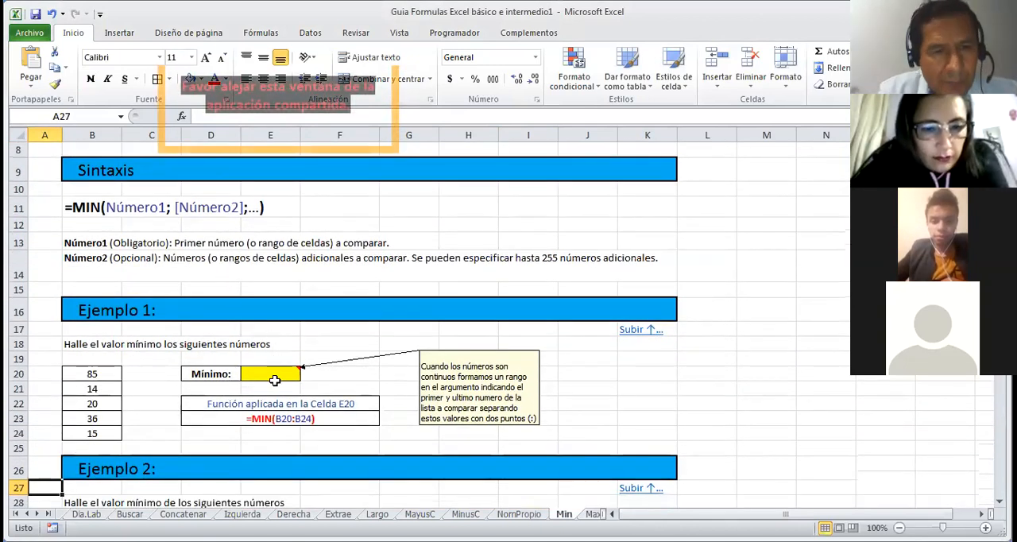
{"action": "left_click", "coordinate": [275, 375]}
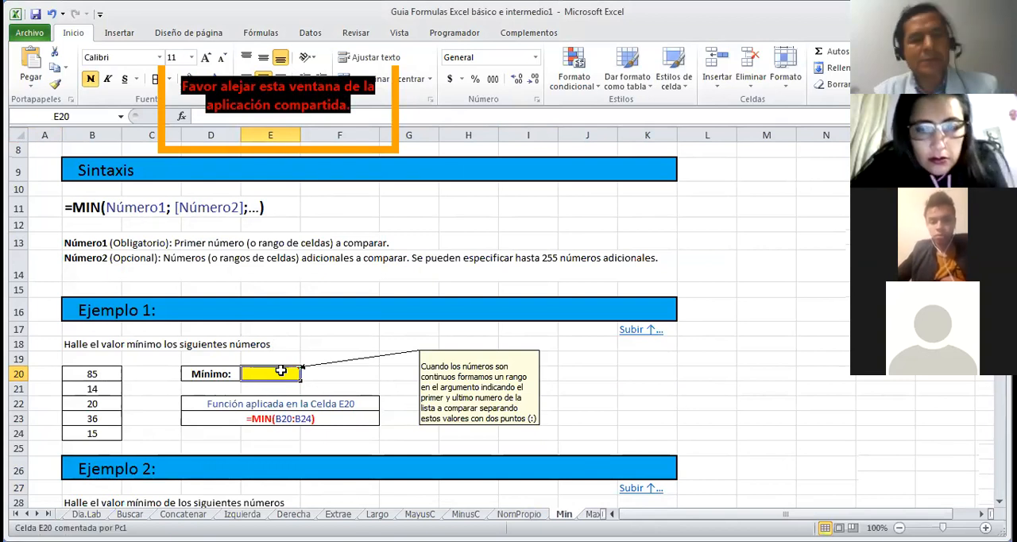
{"action": "type", "text": "=mi"}
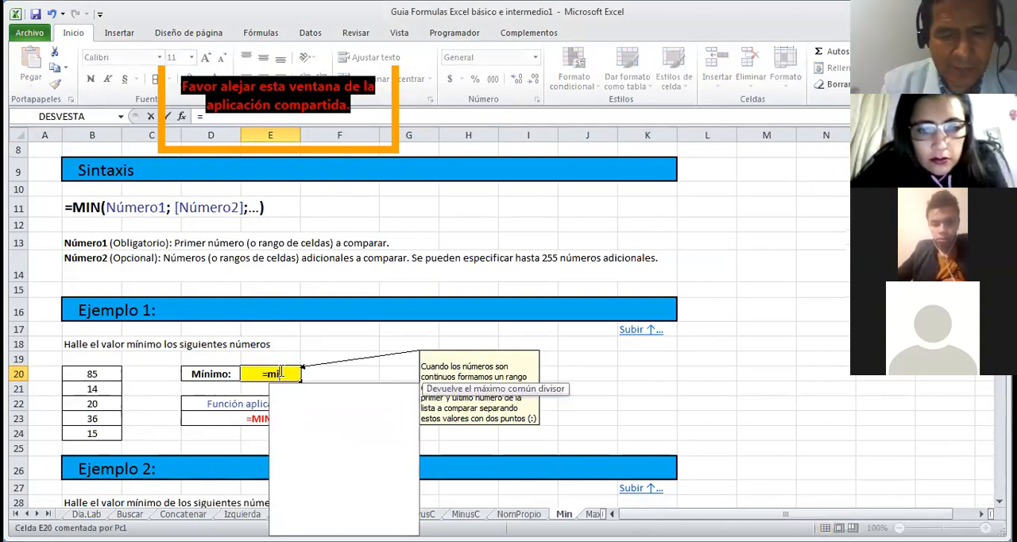
{"action": "type", "text": "n"}
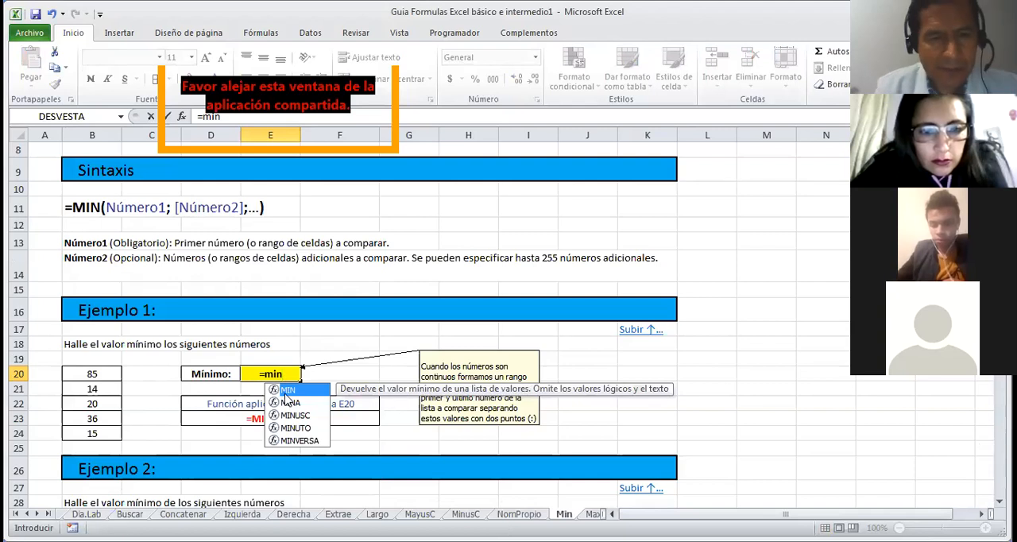
{"action": "key", "text": "Tab"}
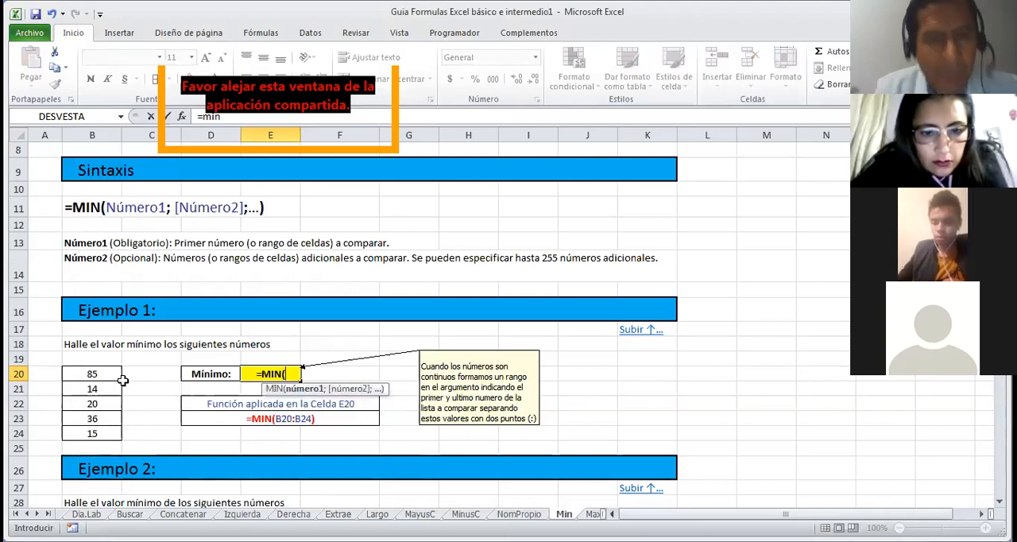
{"action": "left_click_drag", "start_coordinate": [85, 375], "coordinate": [92, 427]}
{"action": "key", "text": "Return"}
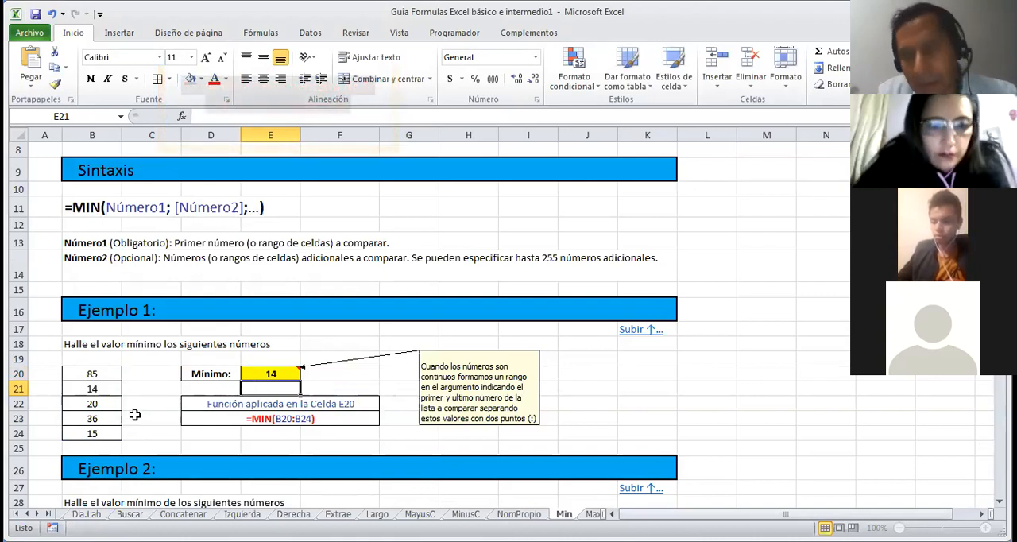
Step: Find the minimum of the second Ejemplo 3 list in G40 of the Min sheet with MIN over D40:D44
{"action": "key", "text": "Down"}
{"action": "key", "text": "Down"}
{"action": "key", "text": "Down"}
{"action": "key", "text": "Down"}
{"action": "key", "text": "Down"}
{"action": "key", "text": "Down"}
{"action": "key", "text": "Down"}
{"action": "key", "text": "Down"}
{"action": "key", "text": "Down"}
{"action": "key", "text": "Down"}
{"action": "key", "text": "Down"}
{"action": "key", "text": "Down"}
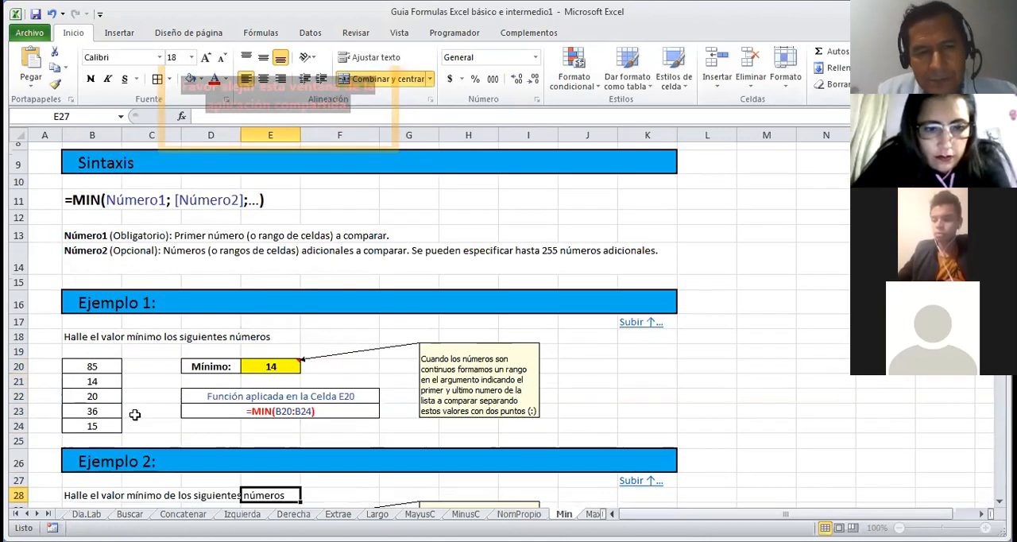
{"action": "key", "text": "Down"}
{"action": "key", "text": "Down"}
{"action": "key", "text": "Down"}
{"action": "key", "text": "Down"}
{"action": "key", "text": "Down"}
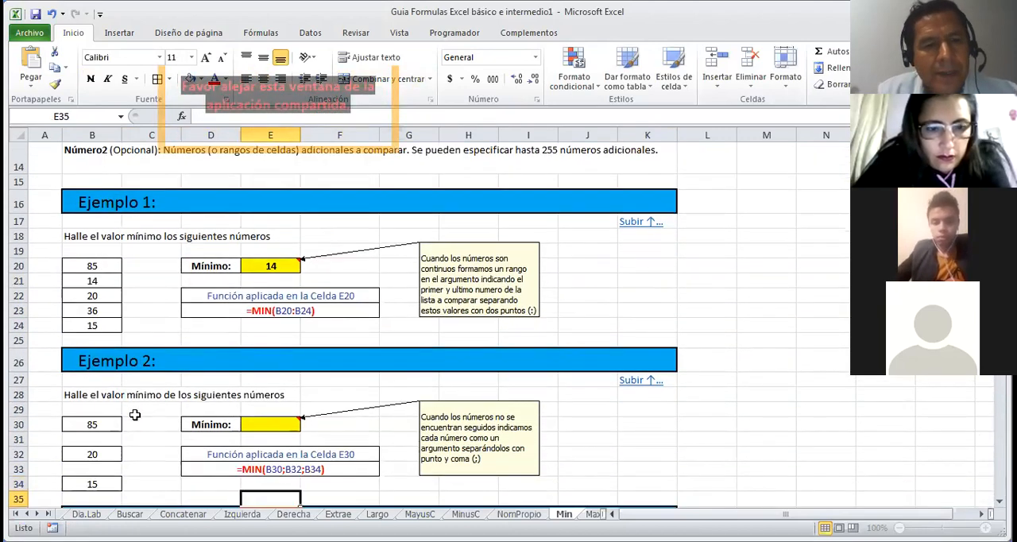
{"action": "key", "text": "Down"}
{"action": "key", "text": "Down"}
{"action": "key", "text": "Down"}
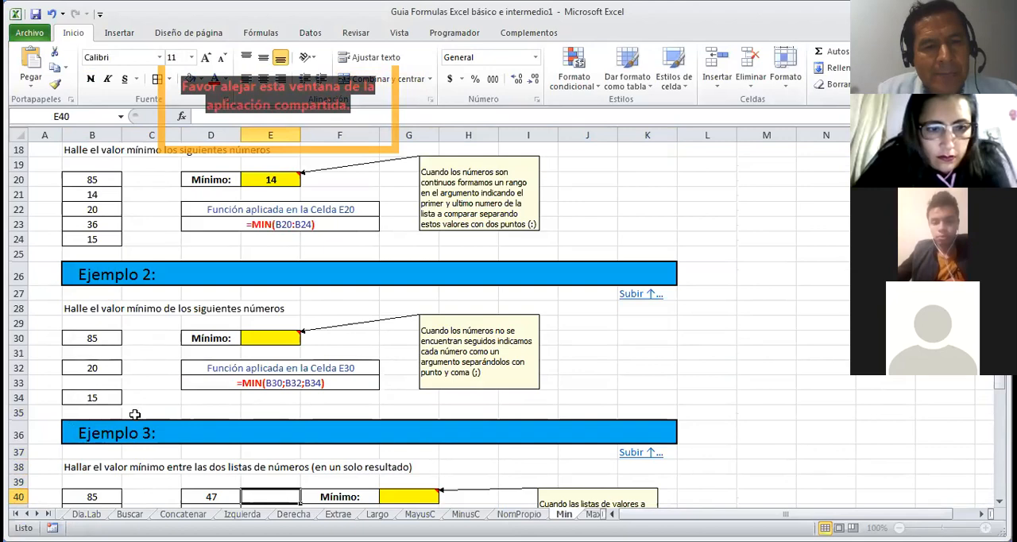
{"action": "key", "text": "Down"}
{"action": "key", "text": "Down"}
{"action": "key", "text": "Down"}
{"action": "key", "text": "Down"}
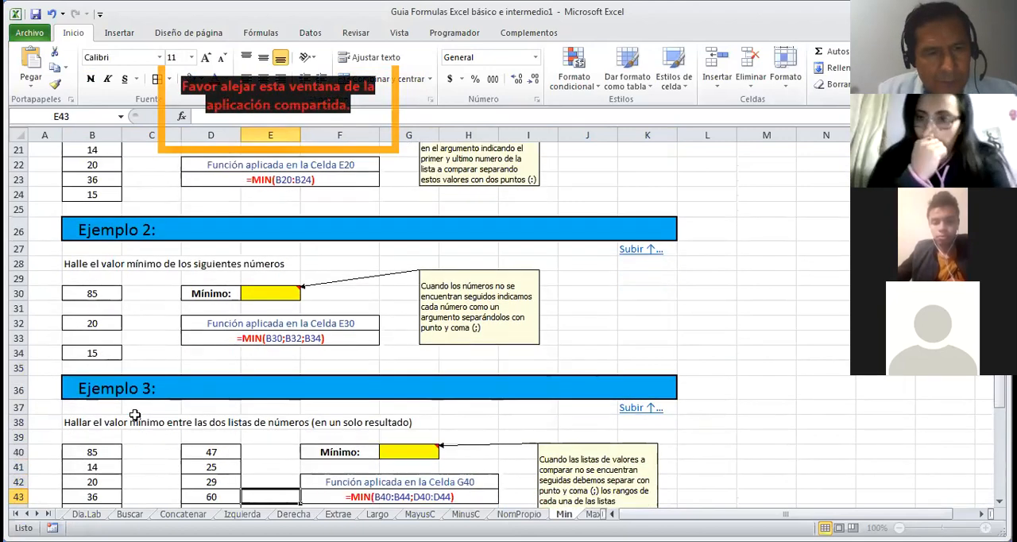
{"action": "key", "text": "Down"}
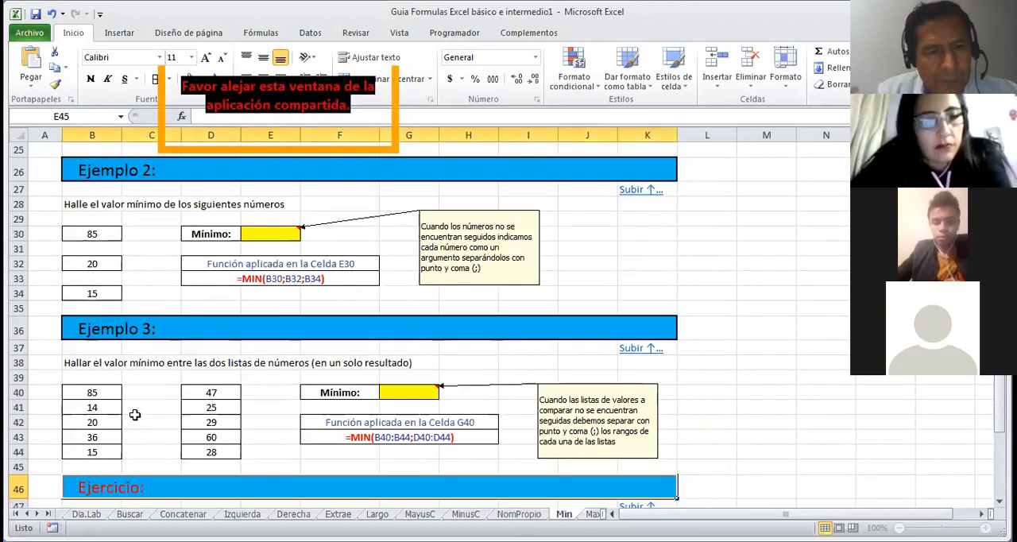
{"action": "left_click", "coordinate": [399, 388]}
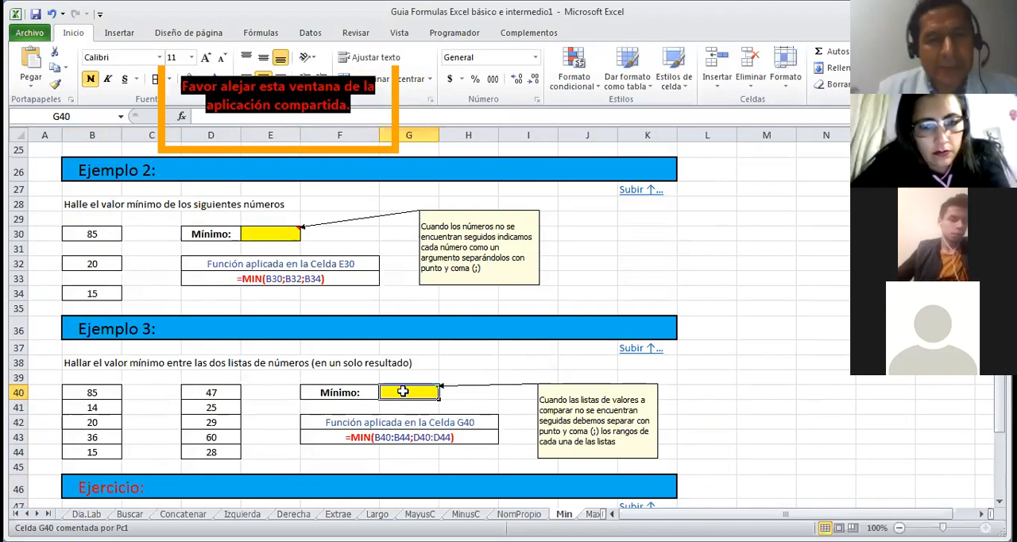
{"action": "type", "text": "=mi"}
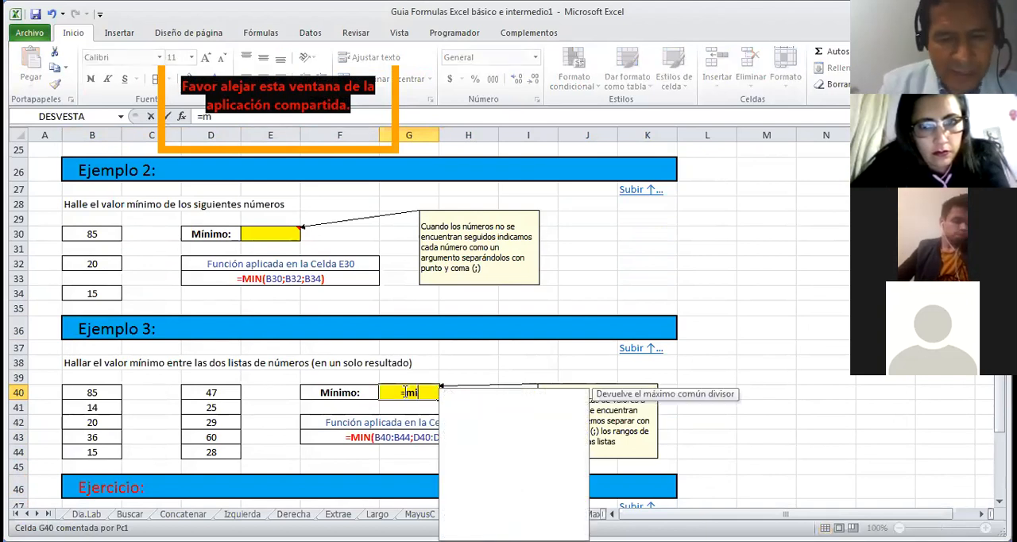
{"action": "type", "text": "n("}
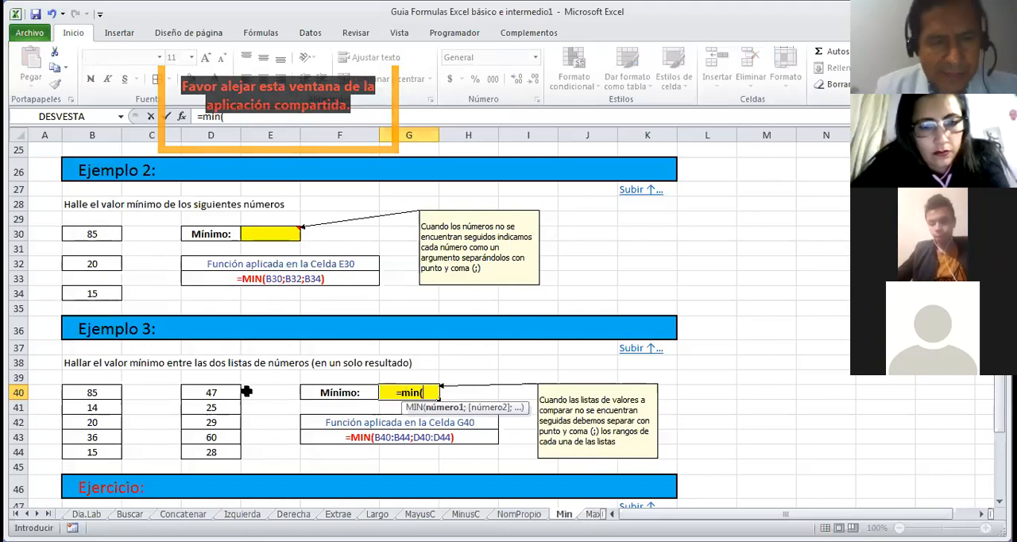
{"action": "left_click_drag", "start_coordinate": [228, 391], "coordinate": [228, 400]}
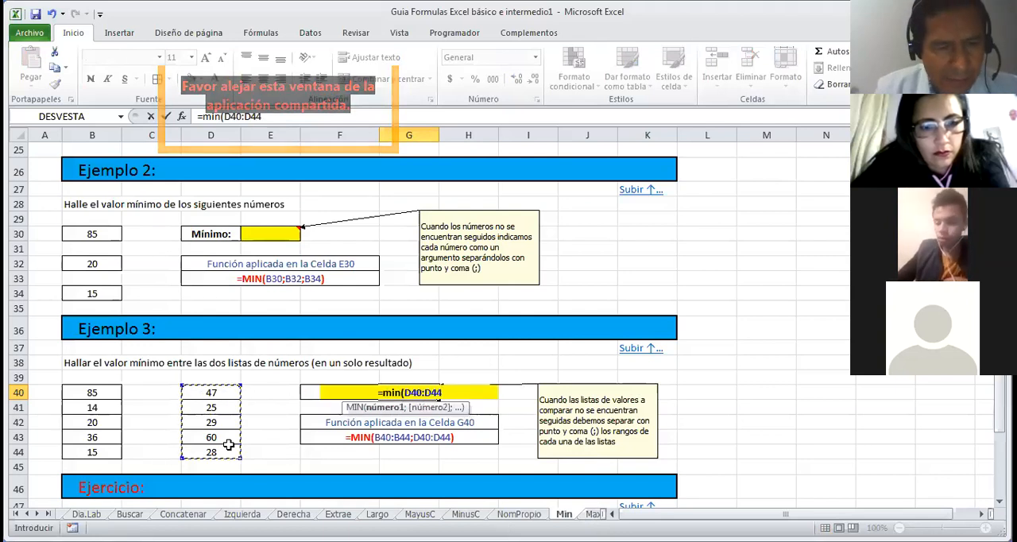
{"action": "key", "text": "Return"}
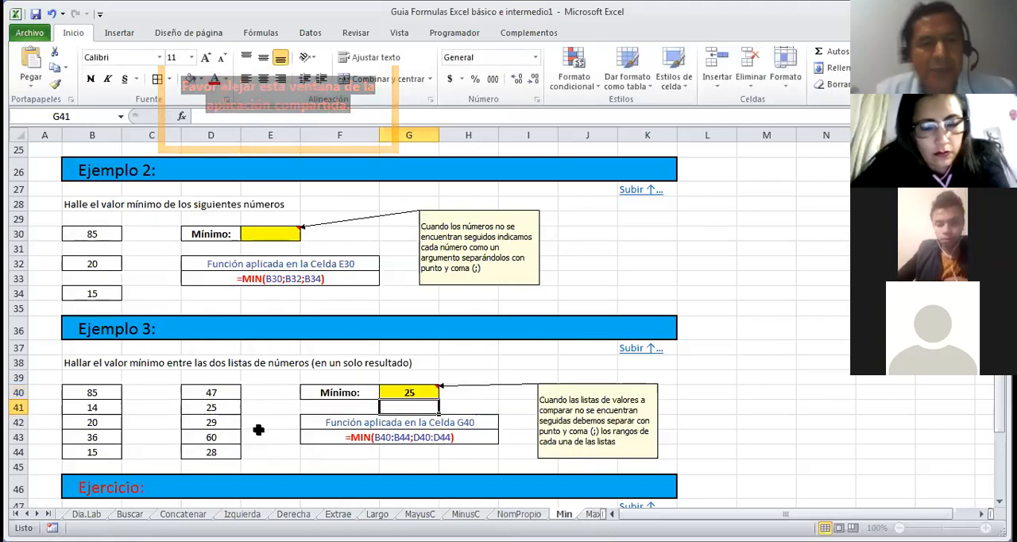
Step: In the Ejercicio pharmacy table, calculate COLSUBSIDIO's PRECIO MINIMO in H49 with MIN over E49:G49
{"action": "key", "text": "Down"}
{"action": "key", "text": "Down"}
{"action": "key", "text": "Down"}
{"action": "key", "text": "Down"}
{"action": "key", "text": "Down"}
{"action": "key", "text": "Down"}
{"action": "key", "text": "Down"}
{"action": "key", "text": "Down"}
{"action": "key", "text": "Down"}
{"action": "key", "text": "Down"}
{"action": "key", "text": "Down"}
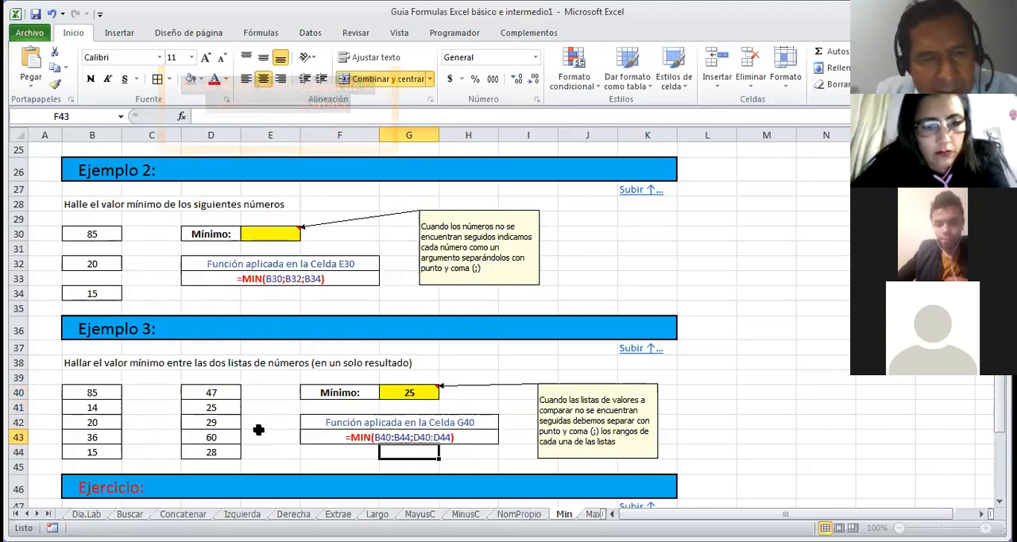
{"action": "key", "text": "Down"}
{"action": "key", "text": "Down"}
{"action": "key", "text": "Down"}
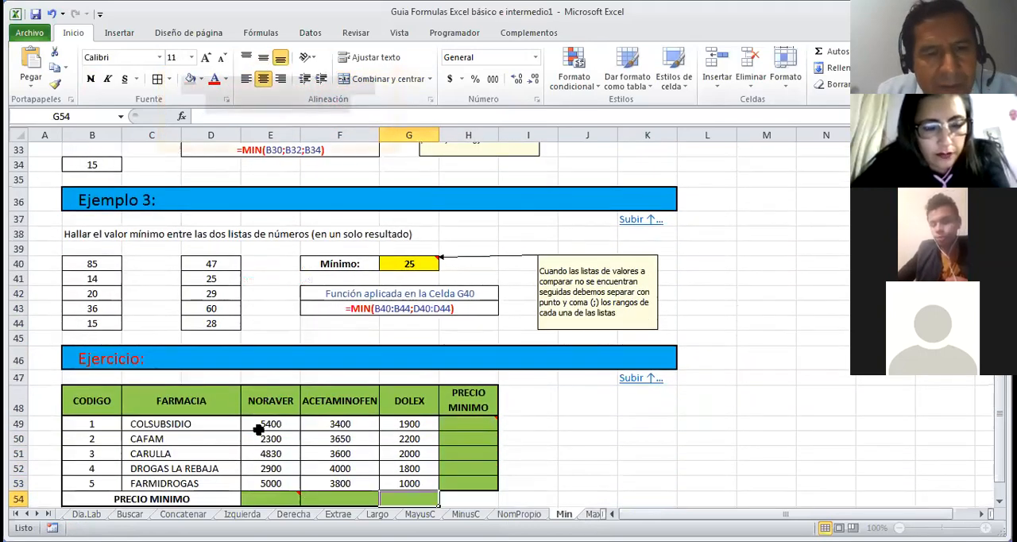
{"action": "key", "text": "Up"}
{"action": "key", "text": "Up"}
{"action": "key", "text": "Up"}
{"action": "key", "text": "Up"}
{"action": "key", "text": "Up"}
{"action": "key", "text": "Up"}
{"action": "key", "text": "Right"}
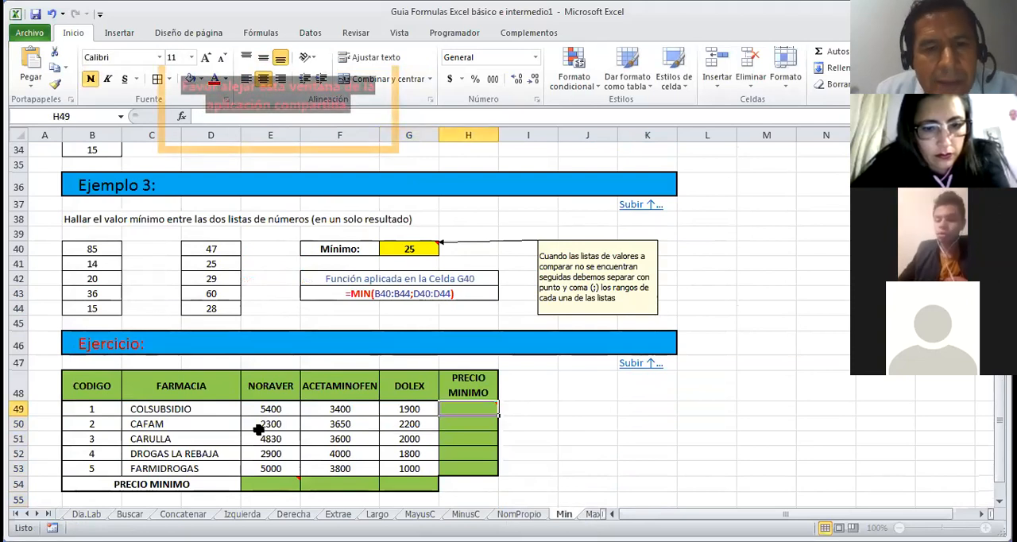
{"action": "mouse_move", "coordinate": [470, 419]}
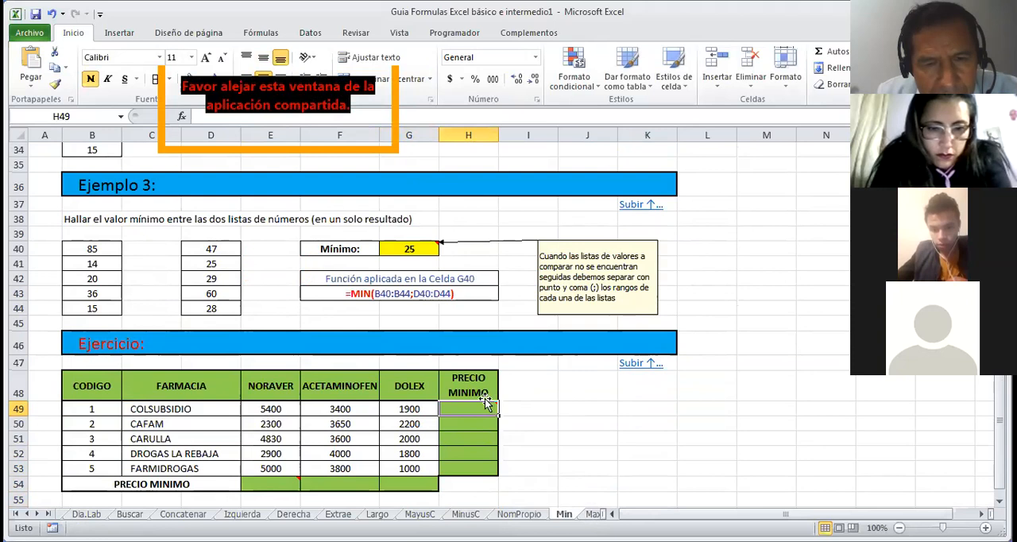
{"action": "mouse_move", "coordinate": [483, 403]}
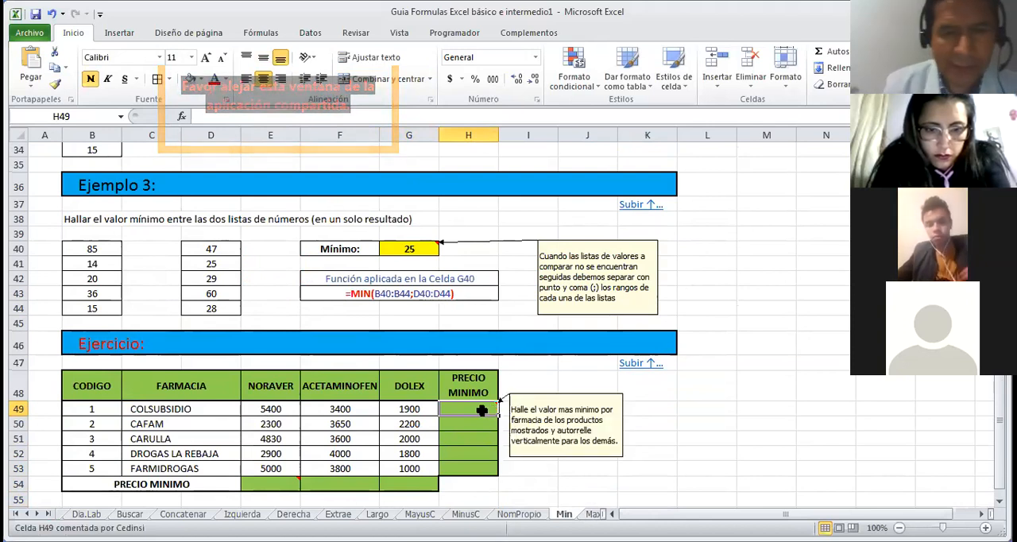
{"action": "type", "text": "=mi"}
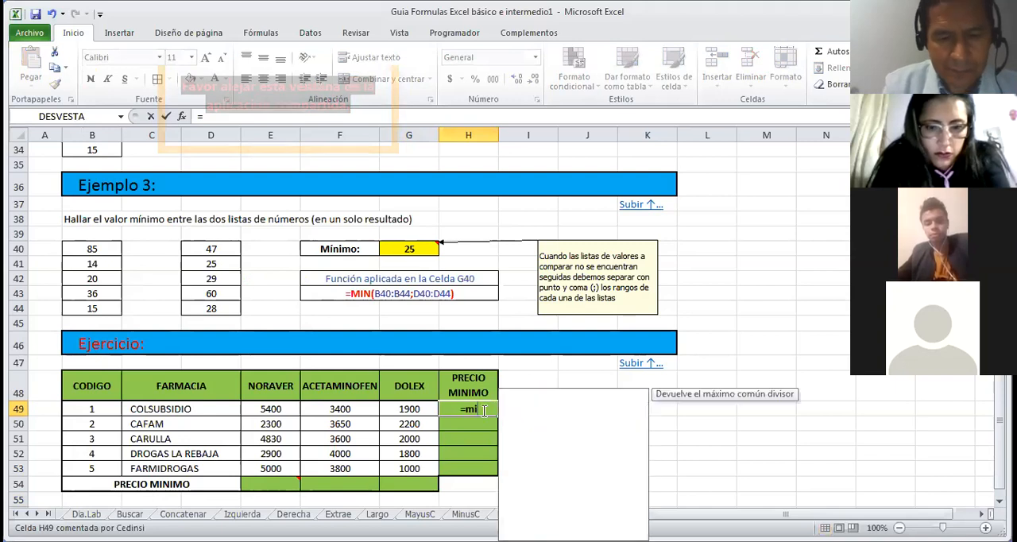
{"action": "type", "text": "n("}
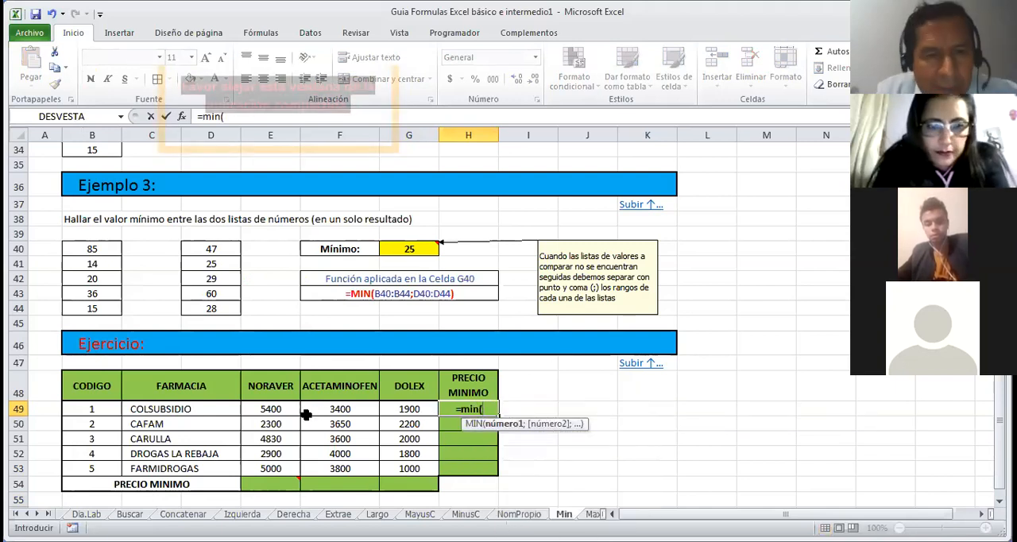
{"action": "left_click", "coordinate": [282, 410]}
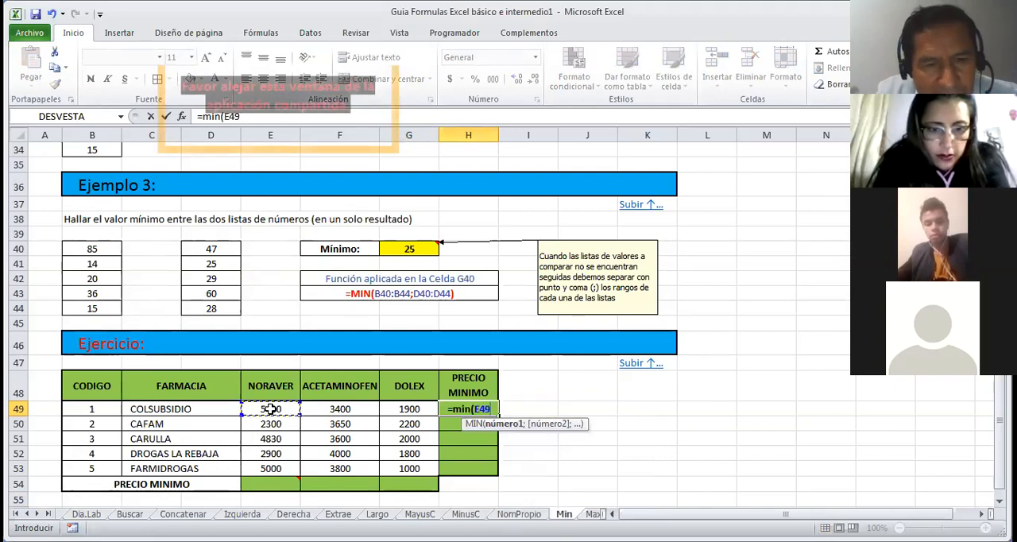
{"action": "left_click_drag", "start_coordinate": [288, 410], "coordinate": [391, 410]}
{"action": "key", "text": "Return"}
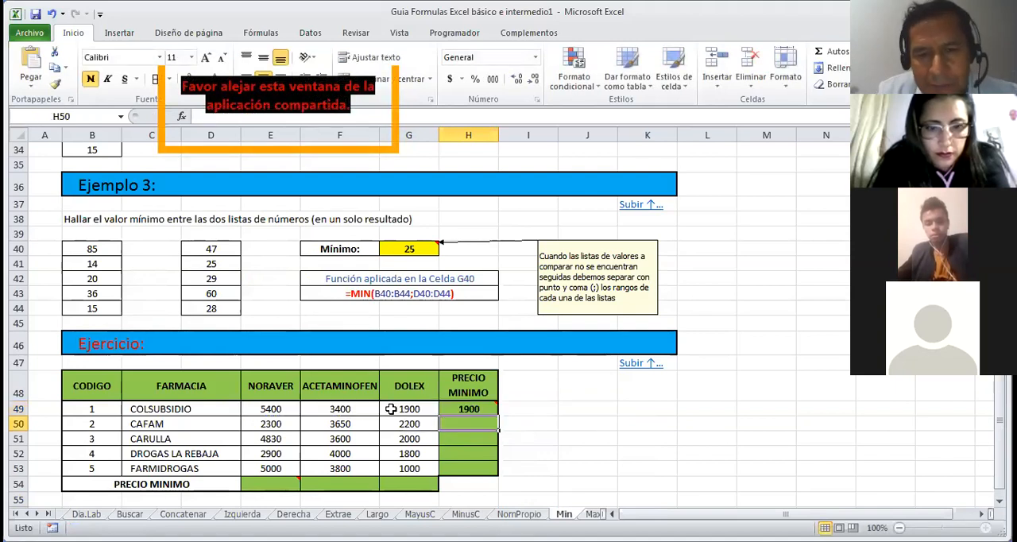
Step: Fill the PRECIO MINIMO formula from H49 down to H53 for the remaining pharmacies
{"action": "left_click", "coordinate": [455, 408]}
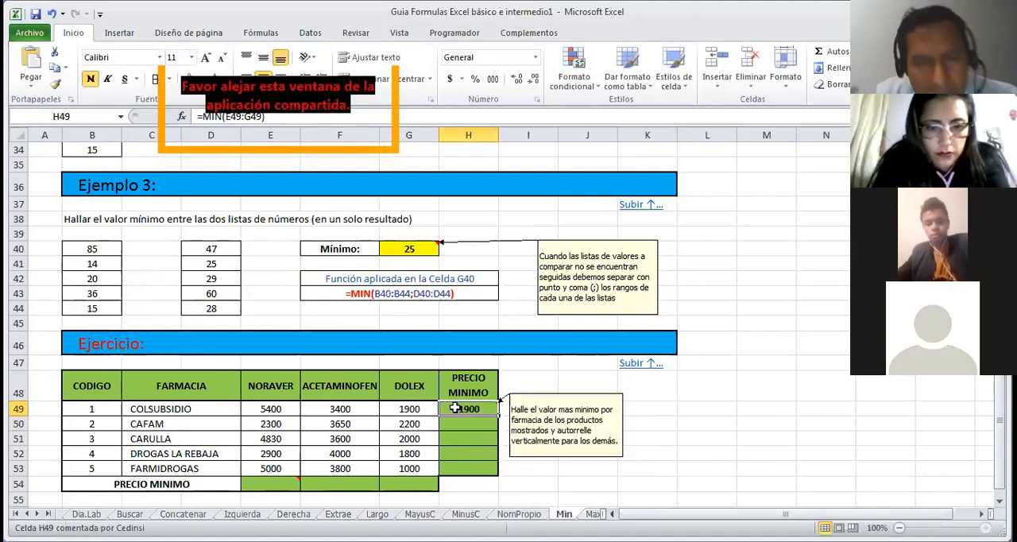
{"action": "left_click_drag", "start_coordinate": [495, 415], "coordinate": [496, 468]}
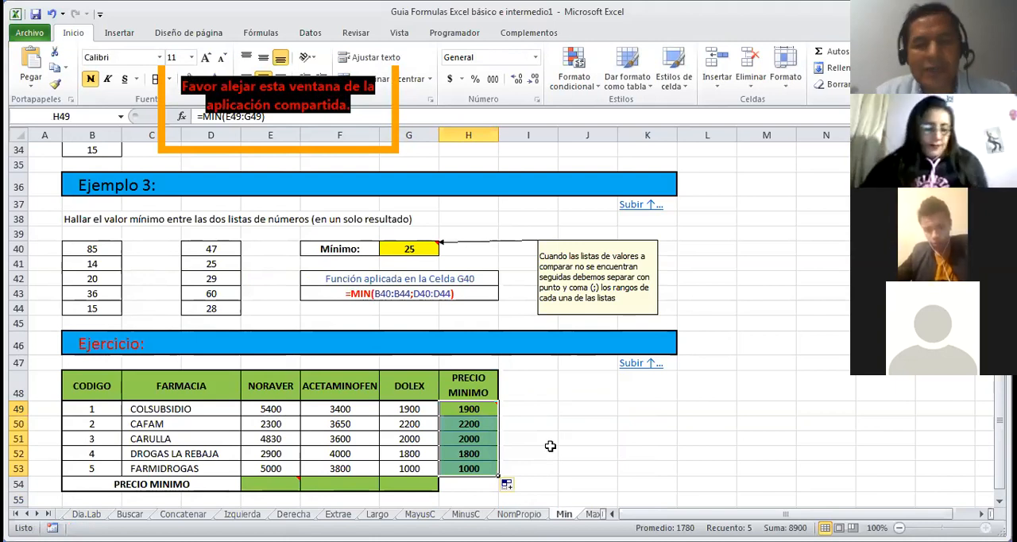
{"action": "left_click", "coordinate": [550, 447]}
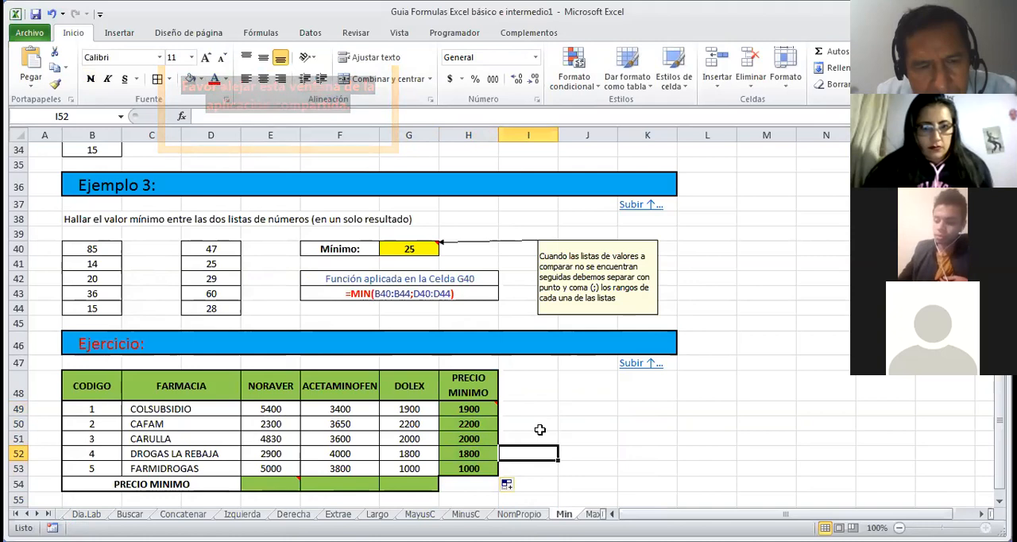
Step: Go back to the beginning of the Min sheet, return to the table of contents and open the Max function sheet
{"action": "key", "text": "Down"}
{"action": "key", "text": "Down"}
{"action": "key", "text": "Down"}
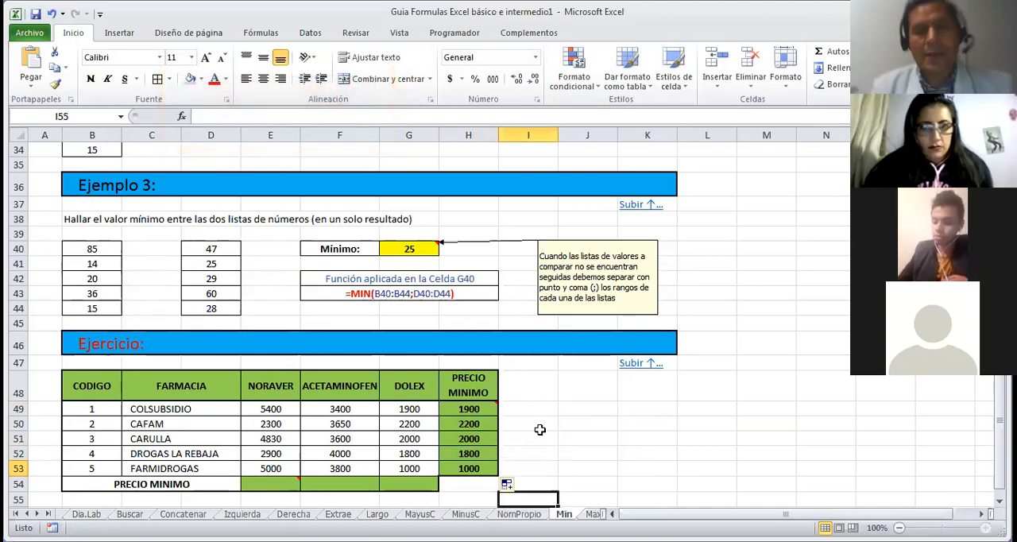
{"action": "key", "text": "Down"}
{"action": "key", "text": "Down"}
{"action": "key", "text": "Down"}
{"action": "key", "text": "Down"}
{"action": "key", "text": "Up"}
{"action": "key", "text": "Up"}
{"action": "key", "text": "Up"}
{"action": "key", "text": "Up"}
{"action": "key", "text": "Up"}
{"action": "key", "text": "Up"}
{"action": "key", "text": "Up"}
{"action": "key", "text": "Up"}
{"action": "key", "text": "Up"}
{"action": "key", "text": "Up"}
{"action": "key", "text": "Up"}
{"action": "key", "text": "Up"}
{"action": "key", "text": "Up"}
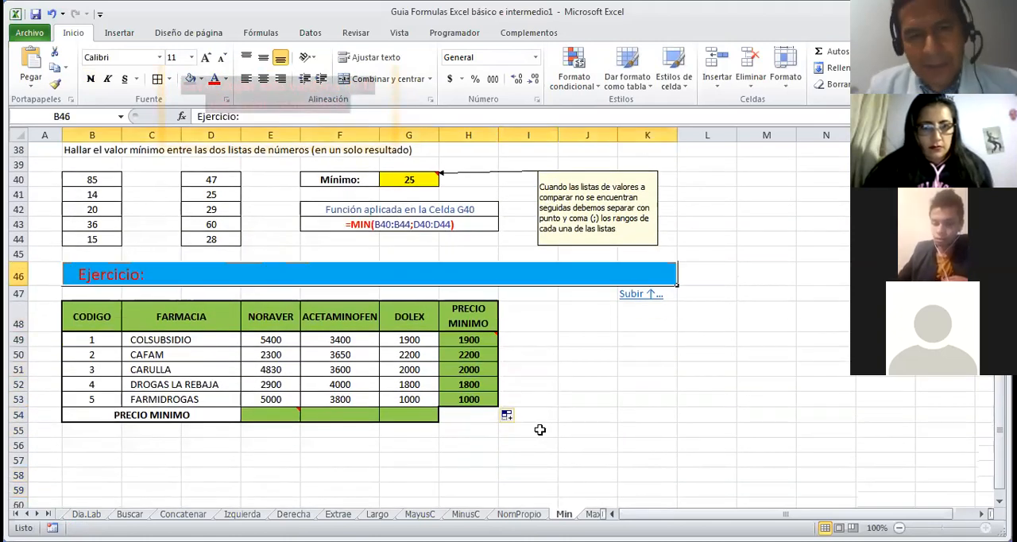
{"action": "key", "text": "Up"}
{"action": "key", "text": "Up"}
{"action": "key", "text": "Up"}
{"action": "key", "text": "Up"}
{"action": "key", "text": "Up"}
{"action": "key", "text": "Up"}
{"action": "key", "text": "Up"}
{"action": "key", "text": "Up"}
{"action": "key", "text": "Up"}
{"action": "key", "text": "Up"}
{"action": "key", "text": "Up"}
{"action": "key", "text": "Up"}
{"action": "key", "text": "Up"}
{"action": "key", "text": "Up"}
{"action": "key", "text": "Up"}
{"action": "key", "text": "Up"}
{"action": "key", "text": "Up"}
{"action": "key", "text": "Up"}
{"action": "key", "text": "Up"}
{"action": "key", "text": "Up"}
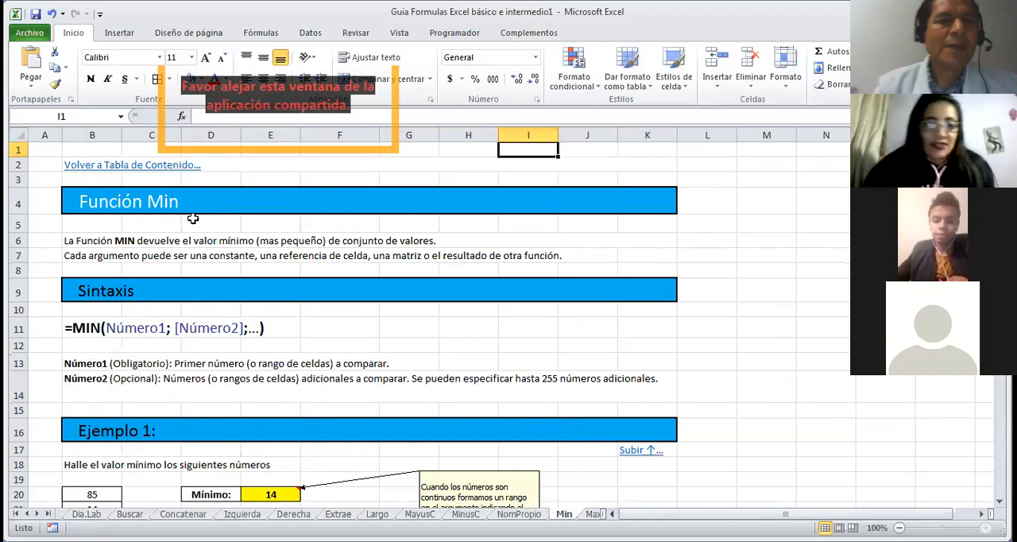
{"action": "left_click", "coordinate": [154, 167]}
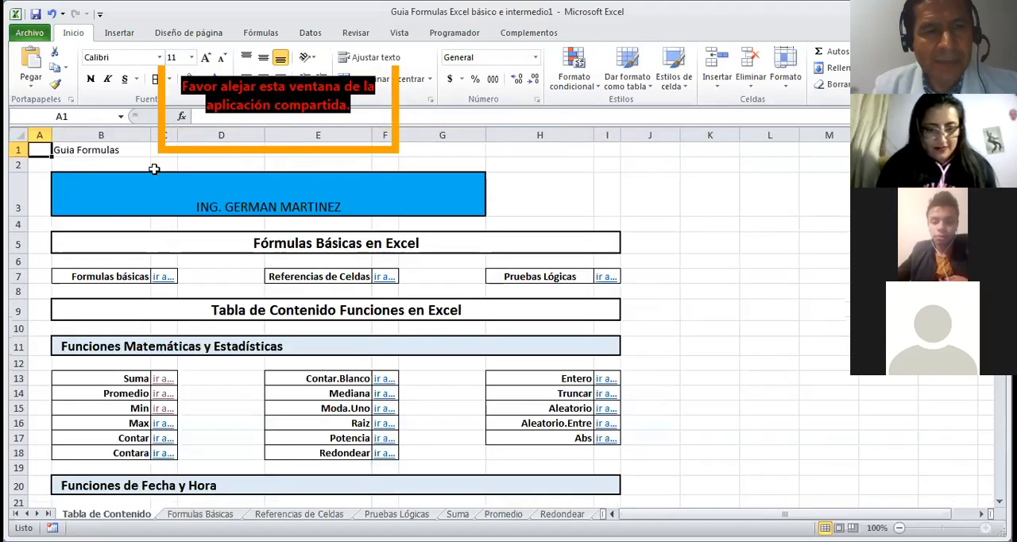
{"action": "left_click", "coordinate": [158, 425]}
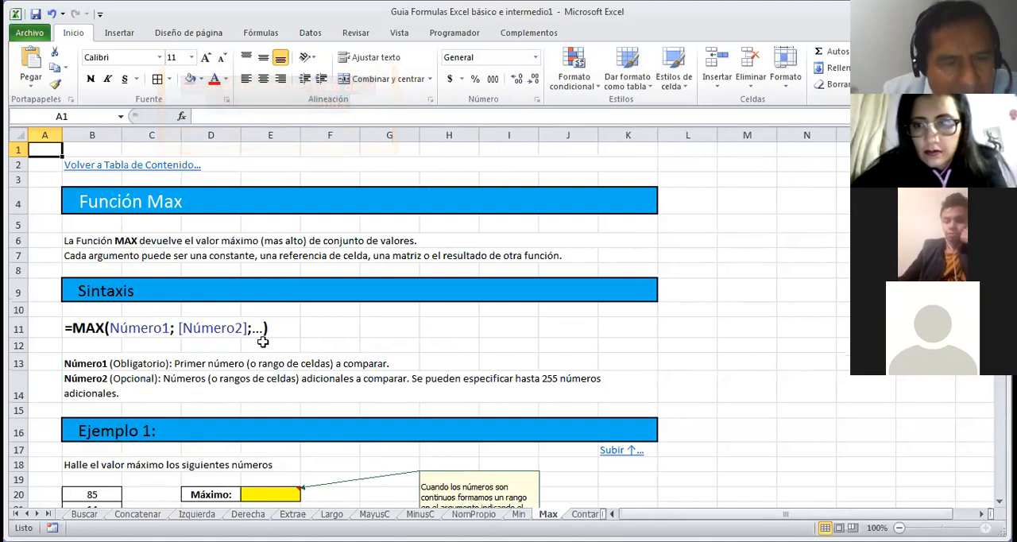
Step: Find the maximum of the Ejemplo 1 numbers in E20 of the Max sheet with MAX over B20:B24
{"action": "key", "text": "Down"}
{"action": "key", "text": "Down"}
{"action": "key", "text": "Down"}
{"action": "key", "text": "Down"}
{"action": "key", "text": "Down"}
{"action": "key", "text": "Down"}
{"action": "key", "text": "Down"}
{"action": "key", "text": "Down"}
{"action": "key", "text": "Down"}
{"action": "key", "text": "Down"}
{"action": "key", "text": "Down"}
{"action": "key", "text": "Down"}
{"action": "key", "text": "Down"}
{"action": "key", "text": "Down"}
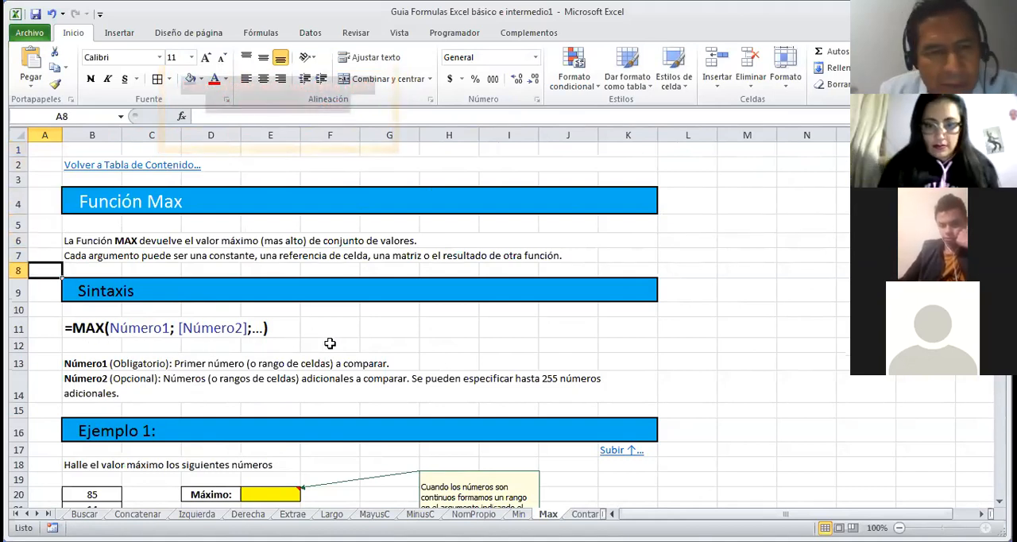
{"action": "key", "text": "Down"}
{"action": "key", "text": "Down"}
{"action": "key", "text": "Down"}
{"action": "key", "text": "Down"}
{"action": "key", "text": "Down"}
{"action": "key", "text": "Down"}
{"action": "key", "text": "Down"}
{"action": "key", "text": "Down"}
{"action": "key", "text": "Down"}
{"action": "key", "text": "Down"}
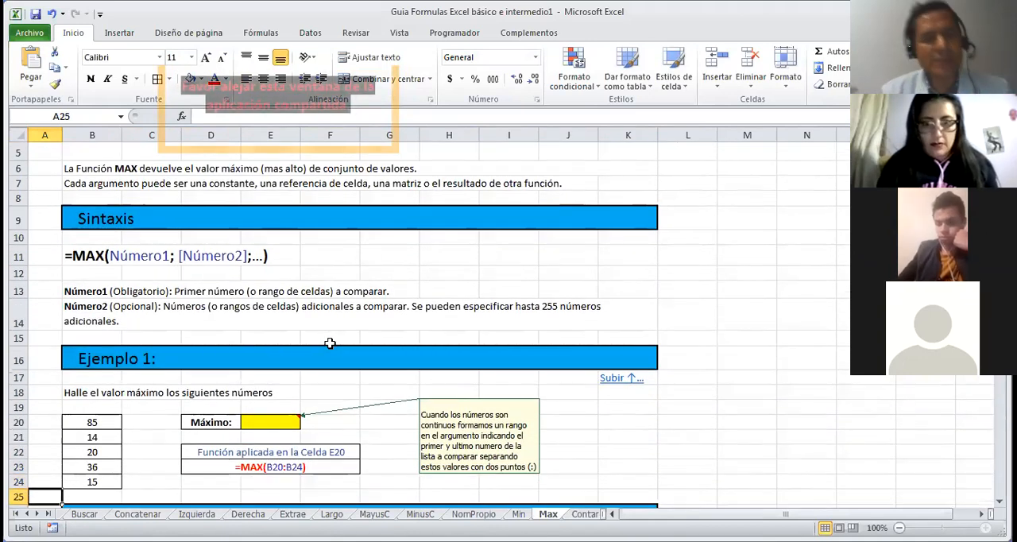
{"action": "left_click", "coordinate": [281, 420]}
{"action": "type", "text": "="}
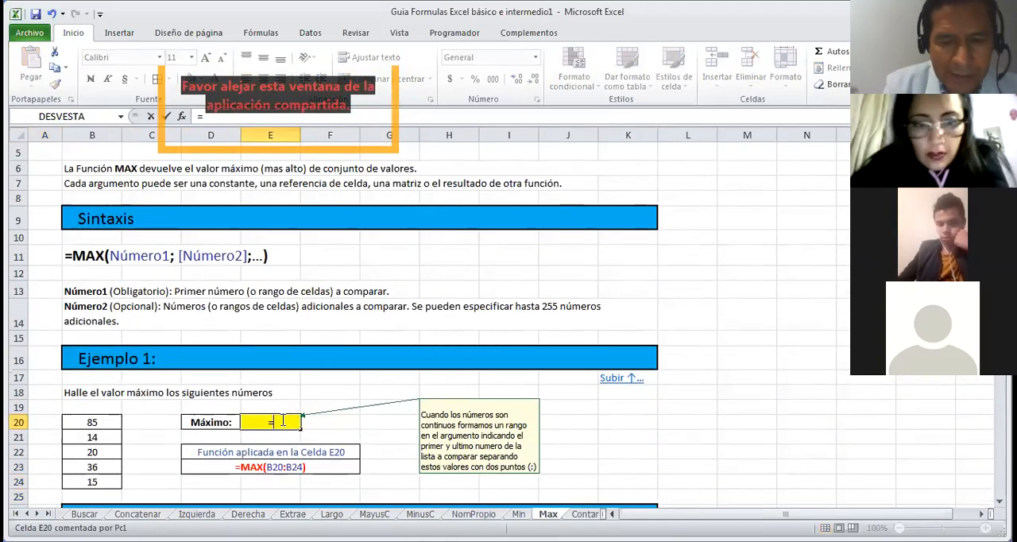
{"action": "type", "text": "max"}
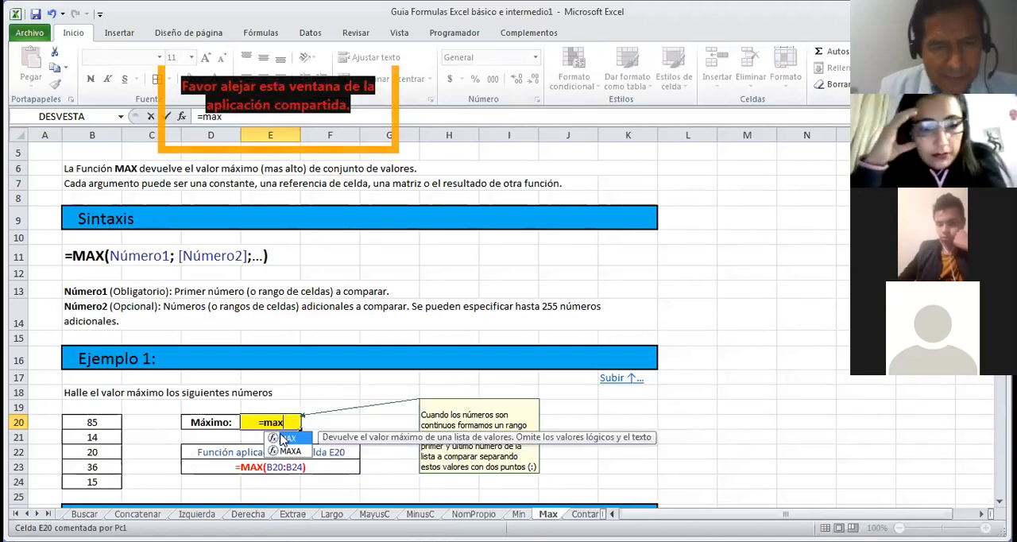
{"action": "double_click", "coordinate": [286, 439]}
{"action": "left_click_drag", "start_coordinate": [92, 421], "coordinate": [95, 482]}
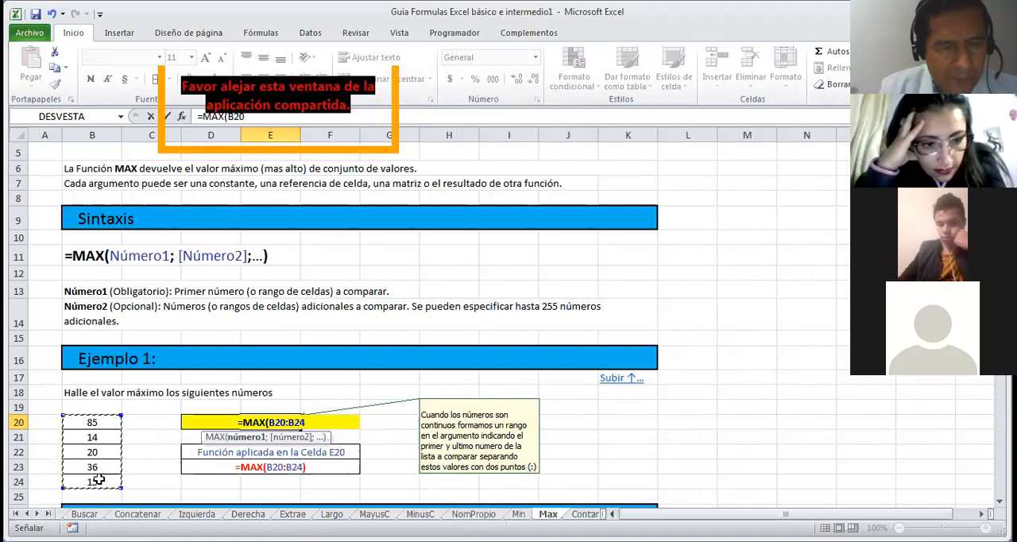
{"action": "key", "text": "Return"}
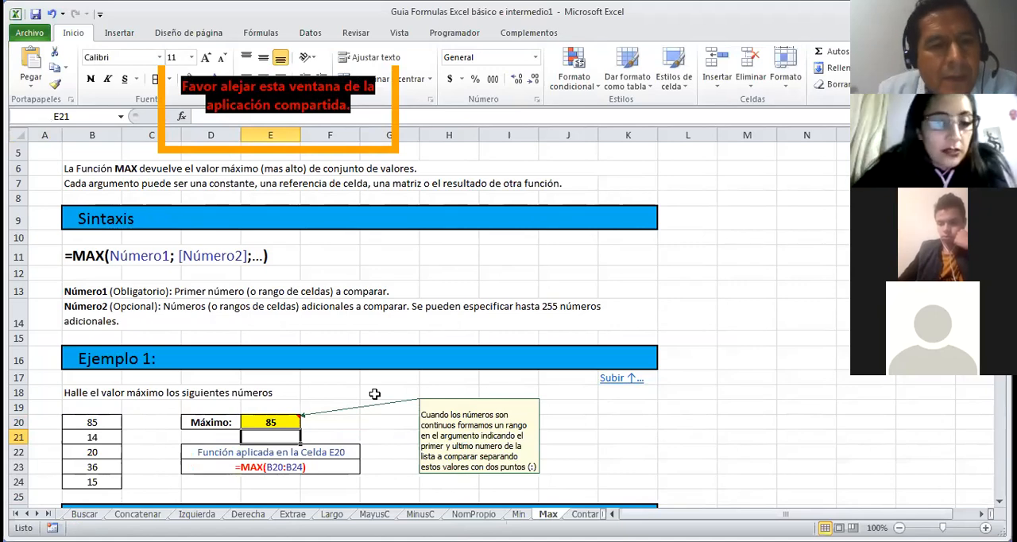
Step: In the Ejercicio grades table of the Max sheet, calculate the first student's Final grade in H49 with MAX over E49:G49
{"action": "key", "text": "Down"}
{"action": "key", "text": "Down"}
{"action": "key", "text": "Down"}
{"action": "key", "text": "Down"}
{"action": "key", "text": "Down"}
{"action": "key", "text": "Down"}
{"action": "key", "text": "Down"}
{"action": "key", "text": "Down"}
{"action": "key", "text": "Down"}
{"action": "key", "text": "Down"}
{"action": "key", "text": "Down"}
{"action": "key", "text": "Down"}
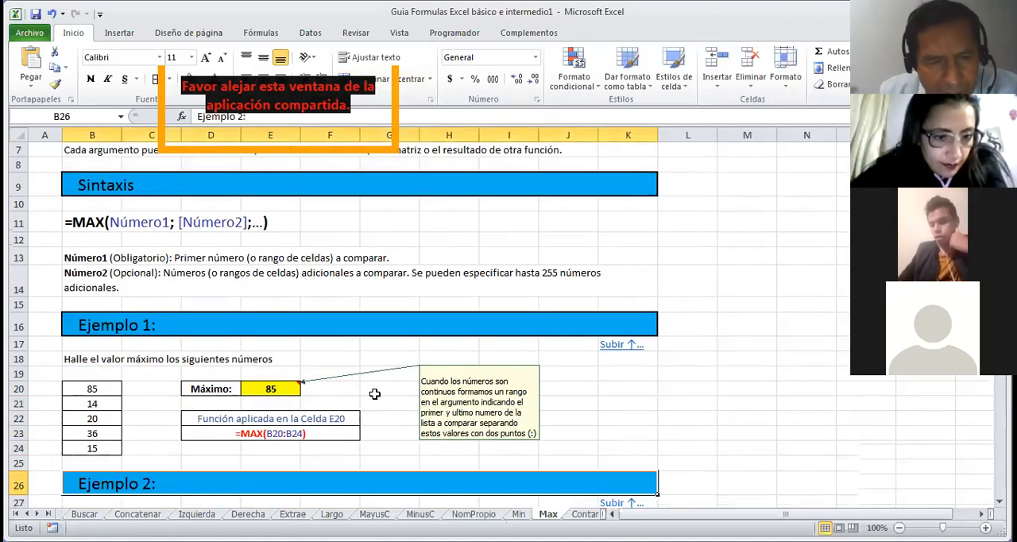
{"action": "key", "text": "Down"}
{"action": "key", "text": "Down"}
{"action": "key", "text": "Down"}
{"action": "key", "text": "Down"}
{"action": "key", "text": "Down"}
{"action": "key", "text": "Down"}
{"action": "key", "text": "Down"}
{"action": "key", "text": "Down"}
{"action": "key", "text": "Down"}
{"action": "key", "text": "Down"}
{"action": "key", "text": "Down"}
{"action": "key", "text": "Down"}
{"action": "key", "text": "Down"}
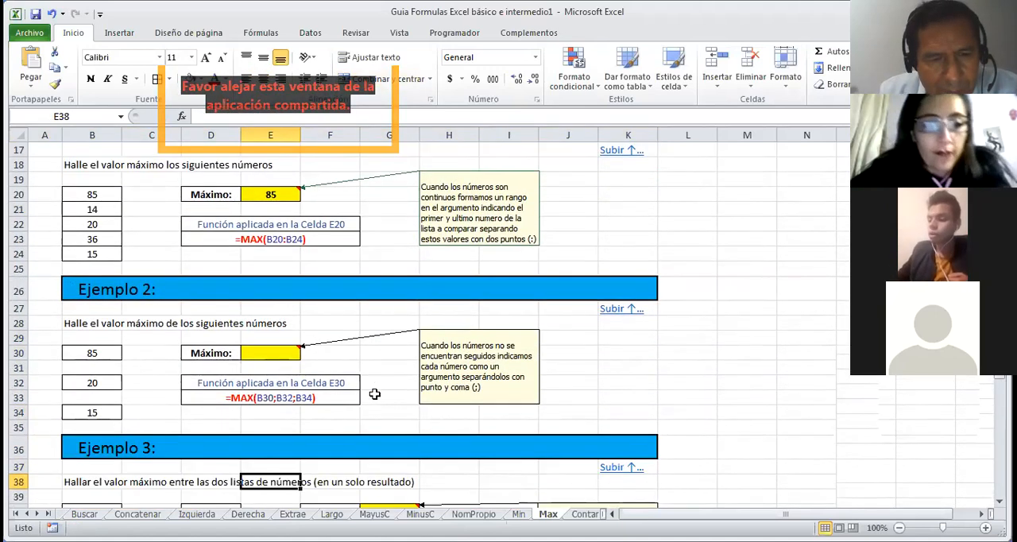
{"action": "key", "text": "Down"}
{"action": "key", "text": "Down"}
{"action": "key", "text": "Down"}
{"action": "key", "text": "Down"}
{"action": "key", "text": "Down"}
{"action": "key", "text": "Down"}
{"action": "key", "text": "Down"}
{"action": "key", "text": "Right"}
{"action": "key", "text": "Right"}
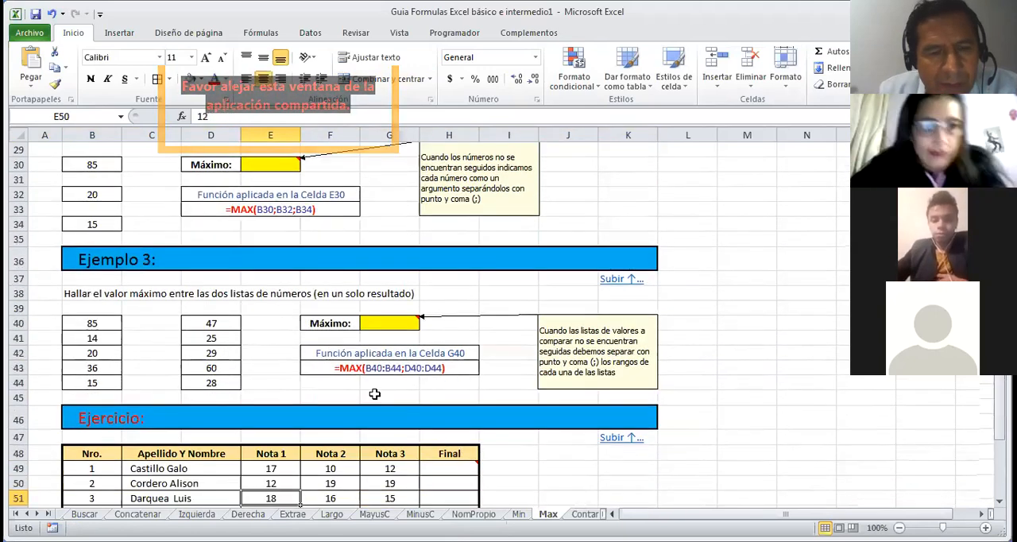
{"action": "key", "text": "Down"}
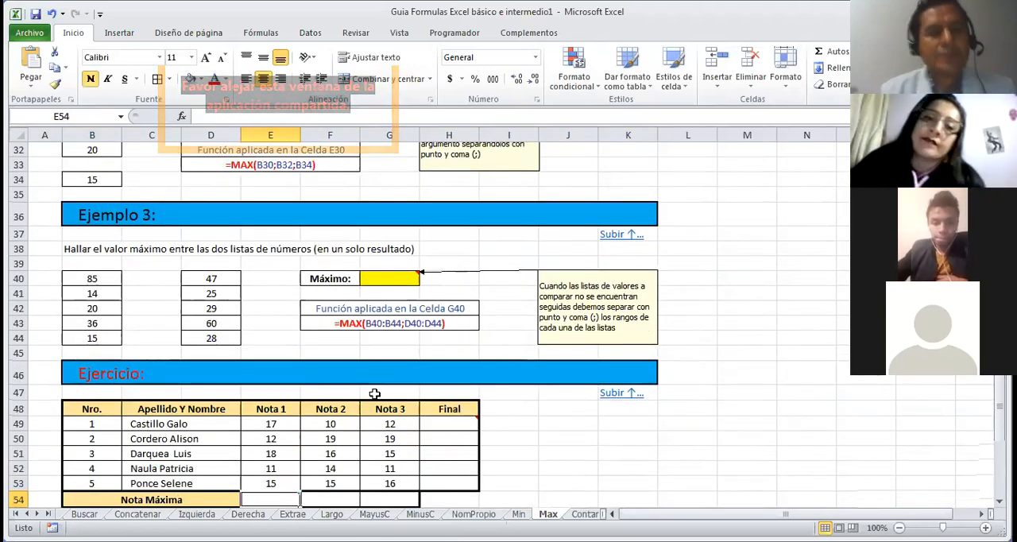
{"action": "left_click", "coordinate": [443, 420]}
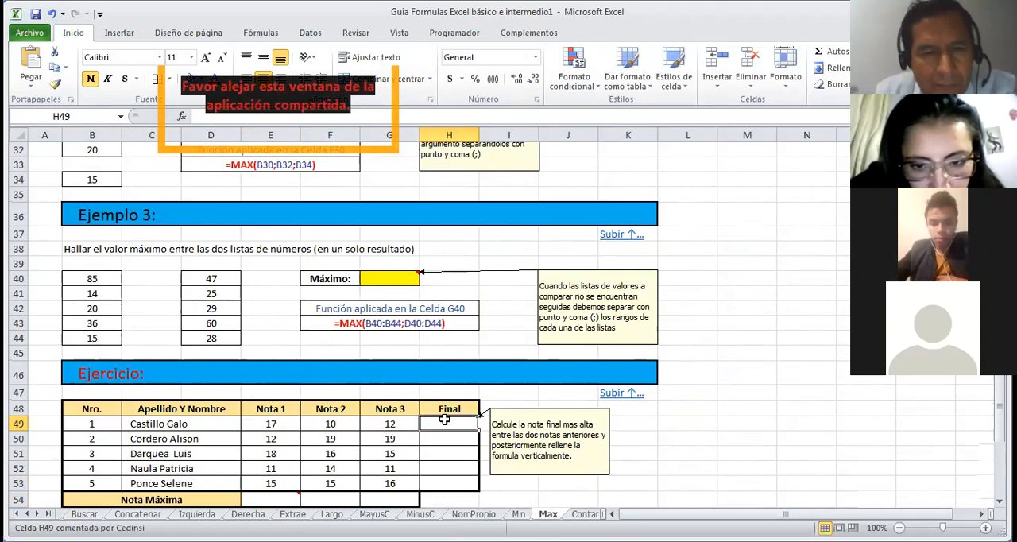
{"action": "type", "text": "="}
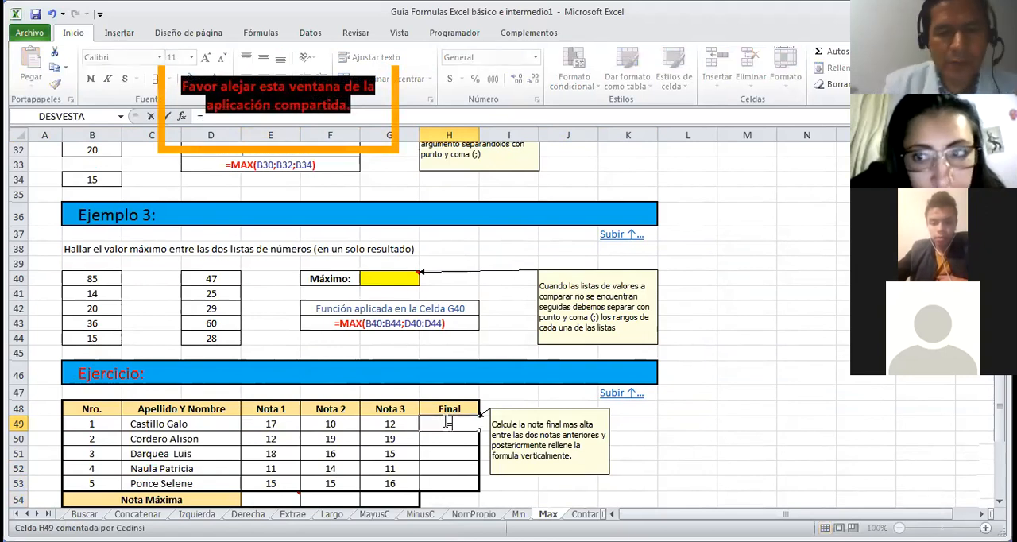
{"action": "type", "text": "max"}
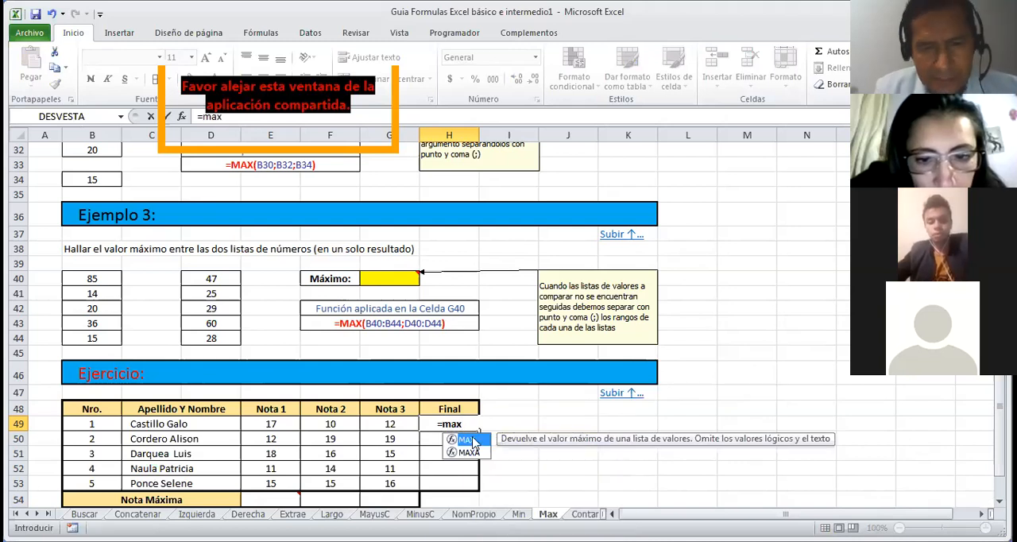
{"action": "key", "text": "Tab"}
{"action": "left_click", "coordinate": [262, 425]}
{"action": "left_click_drag", "start_coordinate": [283, 425], "coordinate": [385, 425]}
{"action": "key", "text": "Return"}
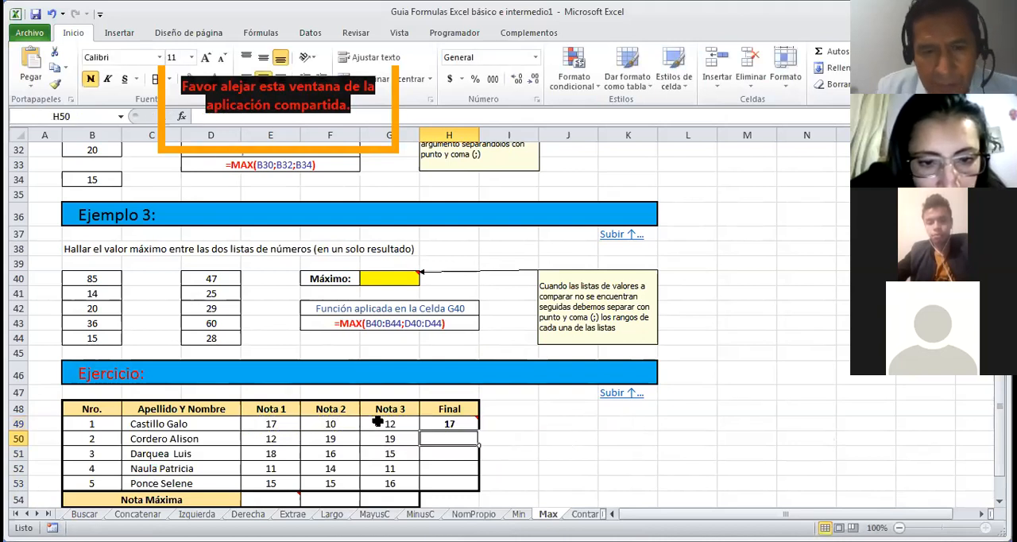
Step: Fill the Final grade formula from H49 down to H53 for the remaining students
{"action": "left_click", "coordinate": [429, 423]}
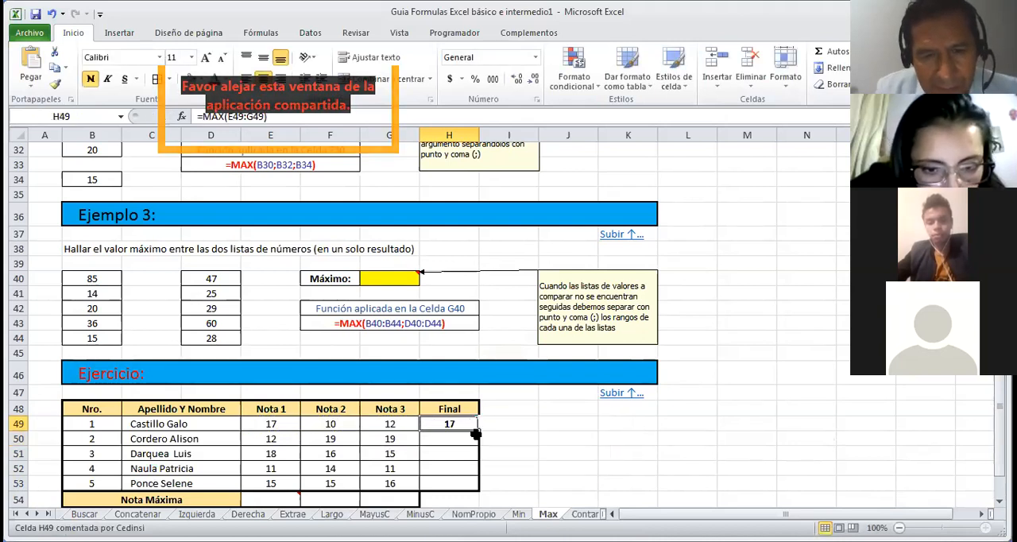
{"action": "left_click_drag", "start_coordinate": [479, 432], "coordinate": [481, 485]}
{"action": "left_click", "coordinate": [517, 454]}
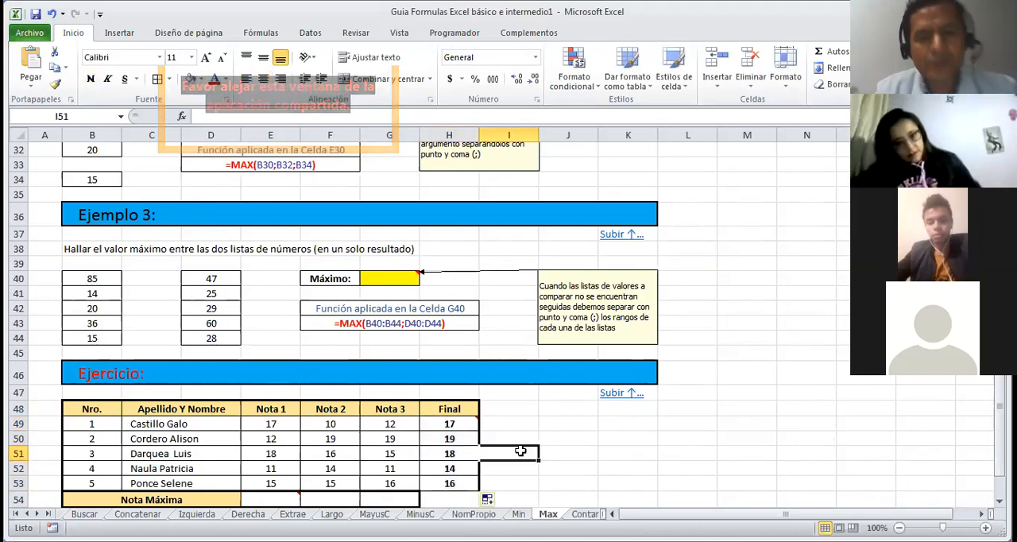
{"action": "left_click", "coordinate": [540, 435]}
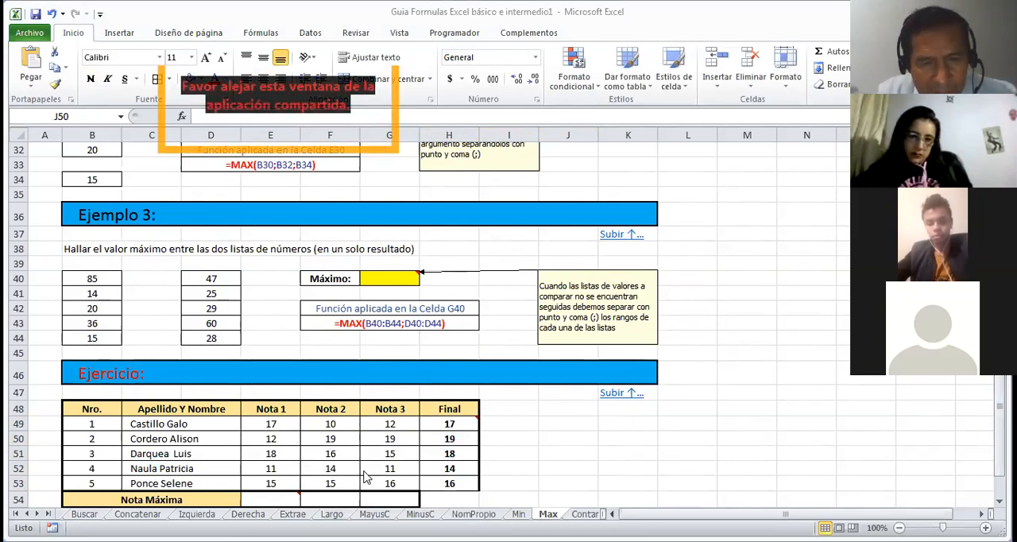
{"action": "left_click", "coordinate": [541, 463]}
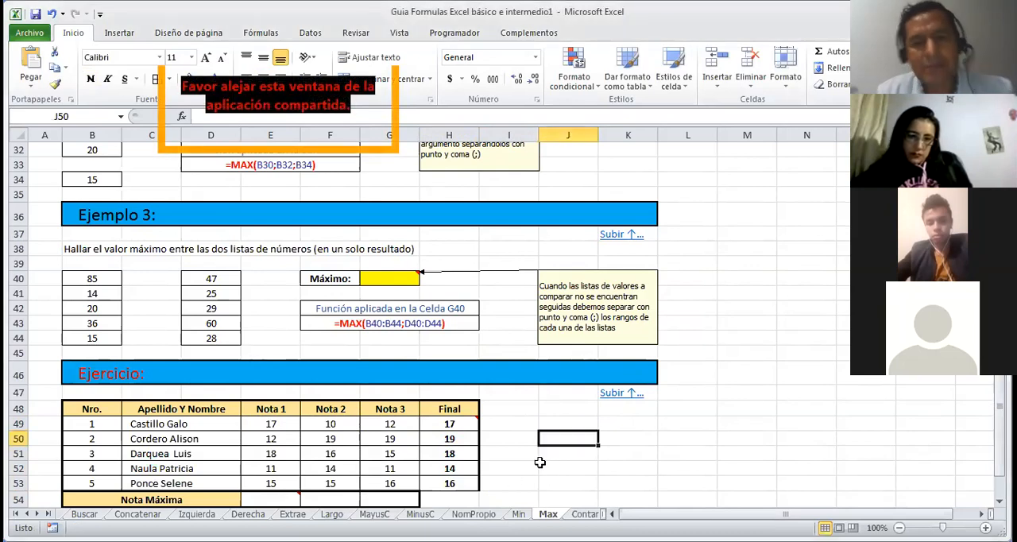
Step: Go back to the beginning of the Max sheet, return to the table of contents and open the Contar function sheet
{"action": "key", "text": "Down"}
{"action": "key", "text": "Down"}
{"action": "key", "text": "Down"}
{"action": "key", "text": "Down"}
{"action": "key", "text": "Down"}
{"action": "key", "text": "Down"}
{"action": "key", "text": "Down"}
{"action": "key", "text": "Down"}
{"action": "key", "text": "Down"}
{"action": "key", "text": "Down"}
{"action": "key", "text": "Down"}
{"action": "key", "text": "Down"}
{"action": "key", "text": "Down"}
{"action": "key", "text": "Down"}
{"action": "key", "text": "Up"}
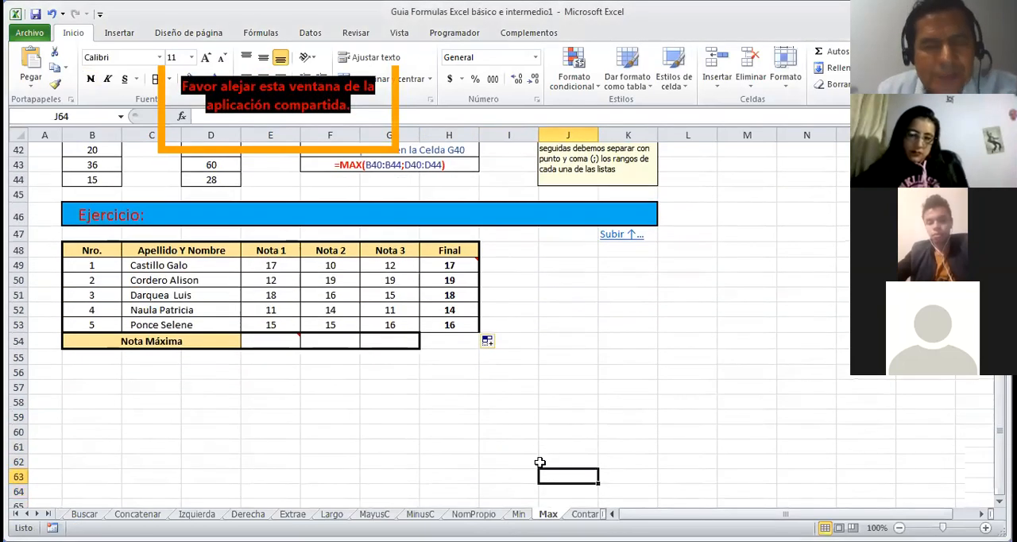
{"action": "key", "text": "Up"}
{"action": "key", "text": "Up"}
{"action": "key", "text": "Up"}
{"action": "key", "text": "Up"}
{"action": "key", "text": "Up"}
{"action": "key", "text": "Up"}
{"action": "key", "text": "Up"}
{"action": "key", "text": "Up"}
{"action": "key", "text": "Up"}
{"action": "key", "text": "Up"}
{"action": "key", "text": "Up"}
{"action": "key", "text": "Up"}
{"action": "key", "text": "Up"}
{"action": "key", "text": "Up"}
{"action": "key", "text": "Up"}
{"action": "key", "text": "Up"}
{"action": "key", "text": "Up"}
{"action": "key", "text": "Up"}
{"action": "key", "text": "Up"}
{"action": "key", "text": "Up"}
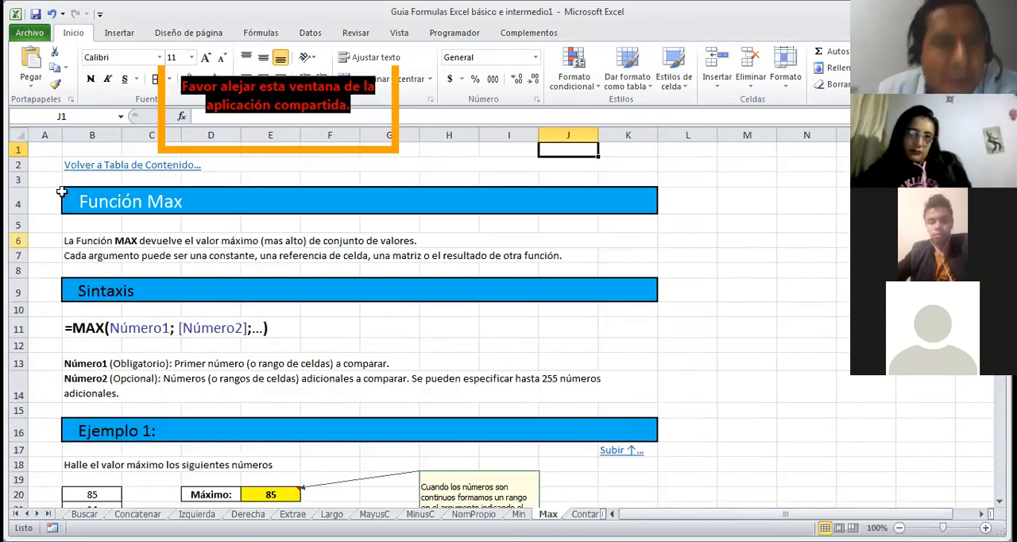
{"action": "left_click", "coordinate": [112, 166]}
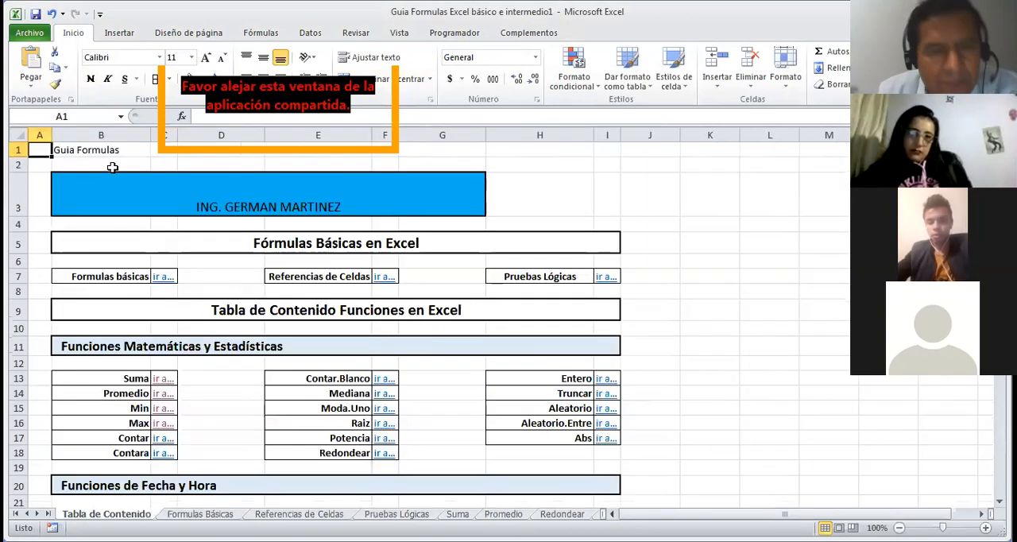
{"action": "left_click", "coordinate": [163, 442]}
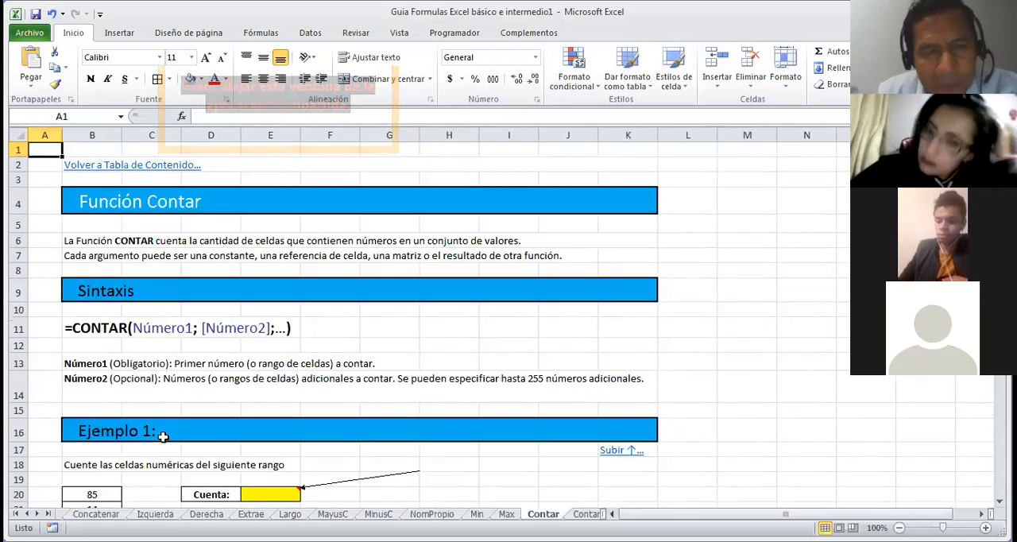
Step: Review the CONTAR function's description, syntax and Ejemplo 1 on the Contar sheet
{"action": "key", "text": "Down"}
{"action": "key", "text": "Down"}
{"action": "key", "text": "Down"}
{"action": "key", "text": "Down"}
{"action": "key", "text": "Down"}
{"action": "key", "text": "Right"}
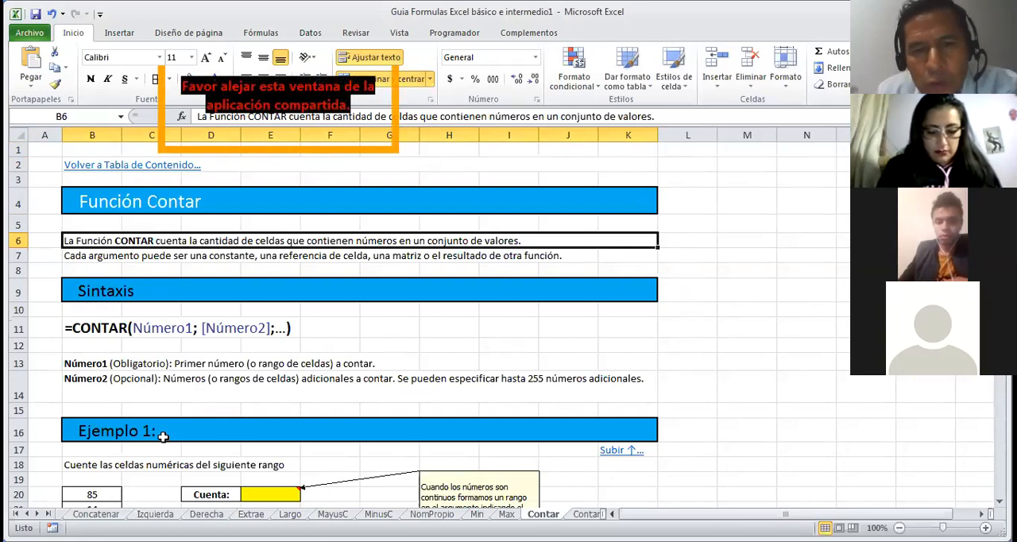
{"action": "key", "text": "Down"}
{"action": "key", "text": "Down"}
{"action": "key", "text": "Down"}
{"action": "key", "text": "Down"}
{"action": "key", "text": "Down"}
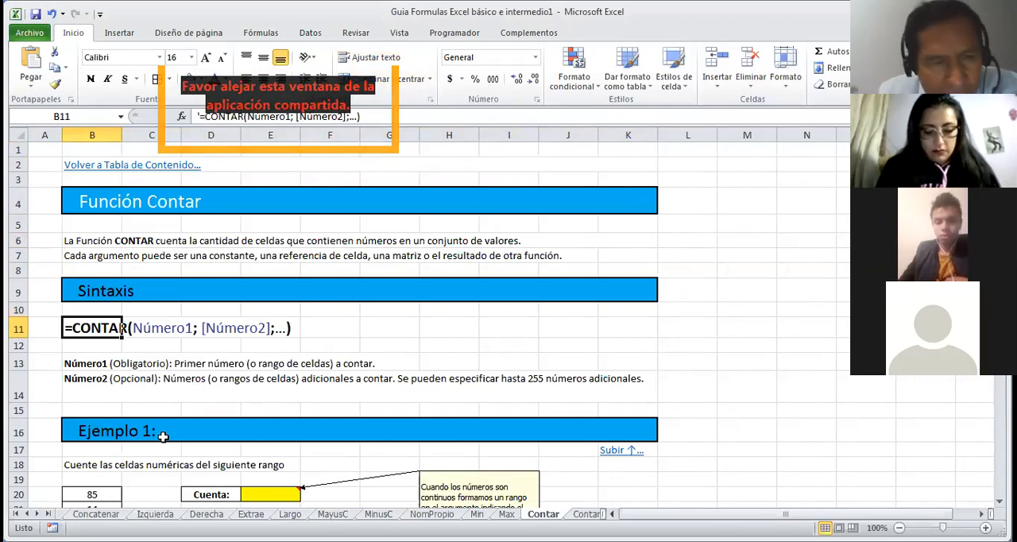
{"action": "key", "text": "Down"}
{"action": "key", "text": "Down"}
{"action": "key", "text": "Down"}
{"action": "key", "text": "Down"}
{"action": "key", "text": "Down"}
{"action": "key", "text": "Down"}
{"action": "key", "text": "Down"}
{"action": "key", "text": "Down"}
{"action": "key", "text": "Down"}
{"action": "key", "text": "Down"}
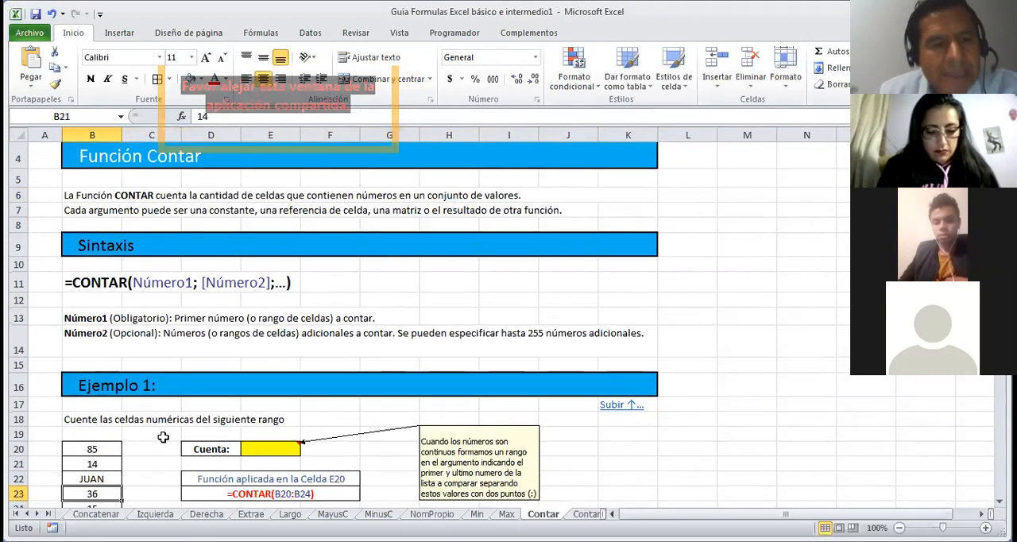
{"action": "key", "text": "Down"}
{"action": "key", "text": "Down"}
{"action": "key", "text": "Down"}
{"action": "key", "text": "Down"}
{"action": "key", "text": "Down"}
{"action": "key", "text": "Down"}
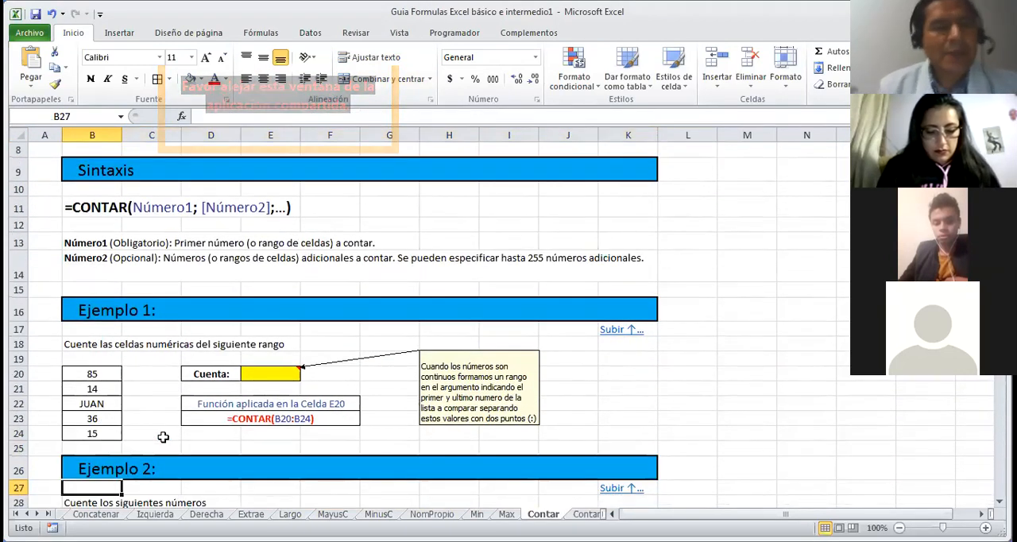
Step: Count the numeric cells of the Ejemplo 1 list in E20 with CONTAR over B20:B24
{"action": "left_click", "coordinate": [260, 374]}
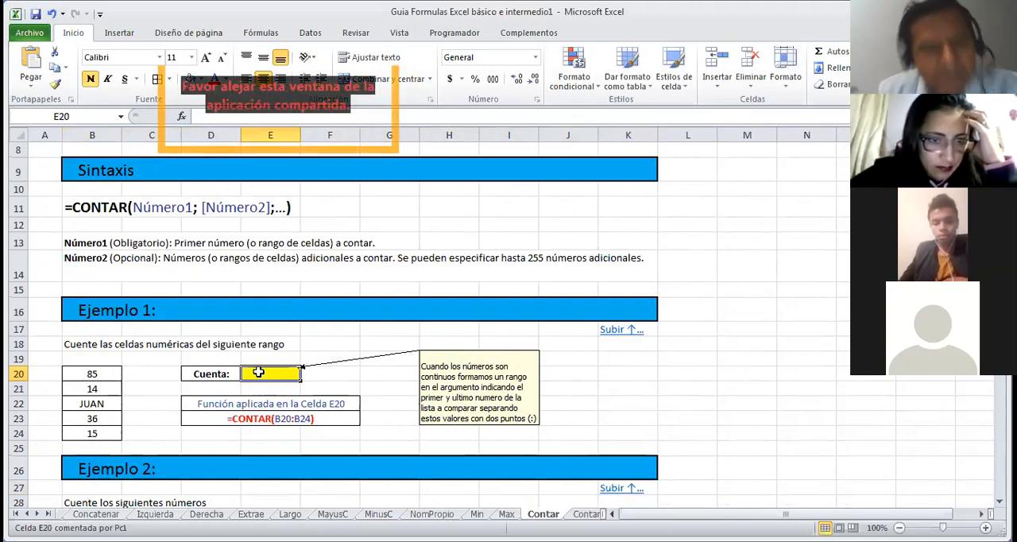
{"action": "type", "text": "="}
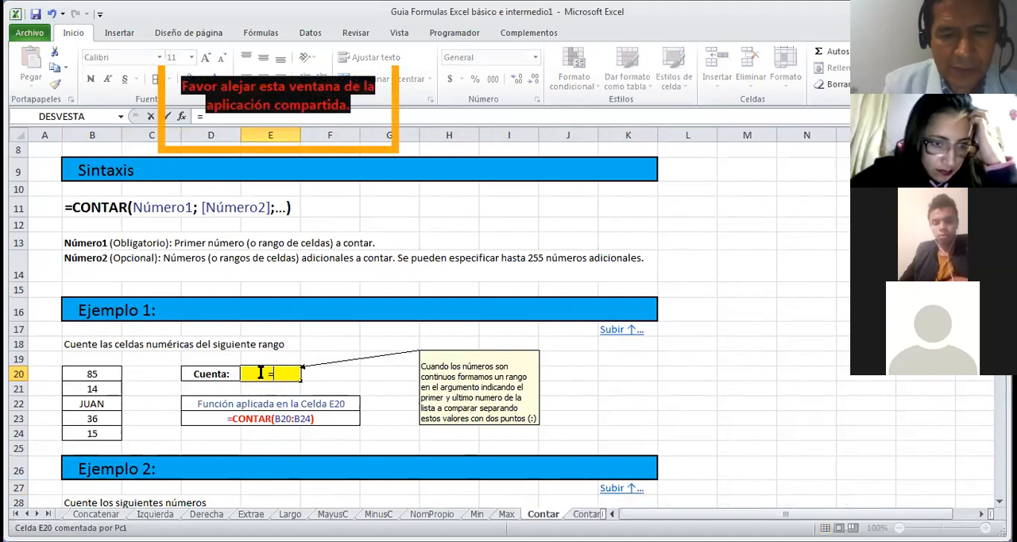
{"action": "type", "text": "co"}
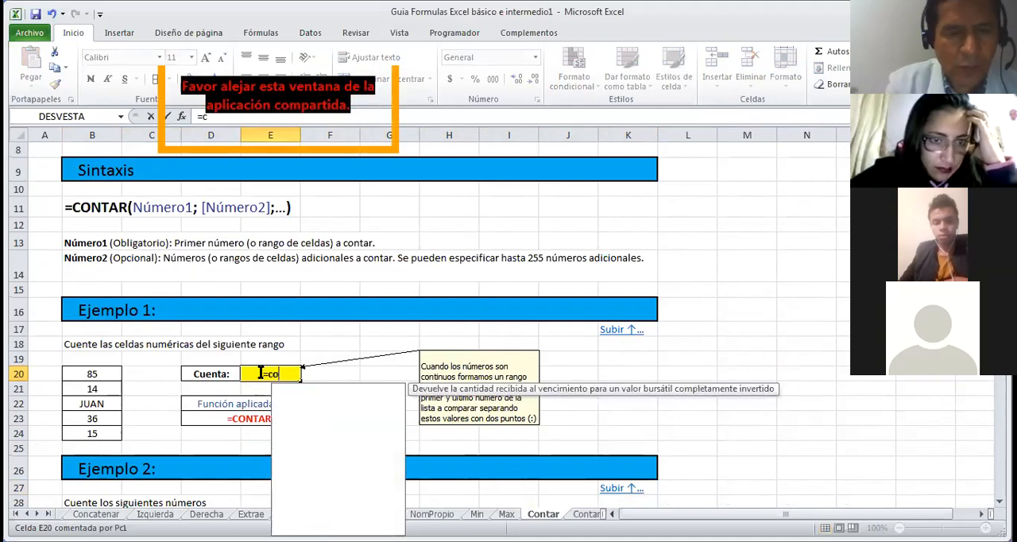
{"action": "type", "text": "ntar"}
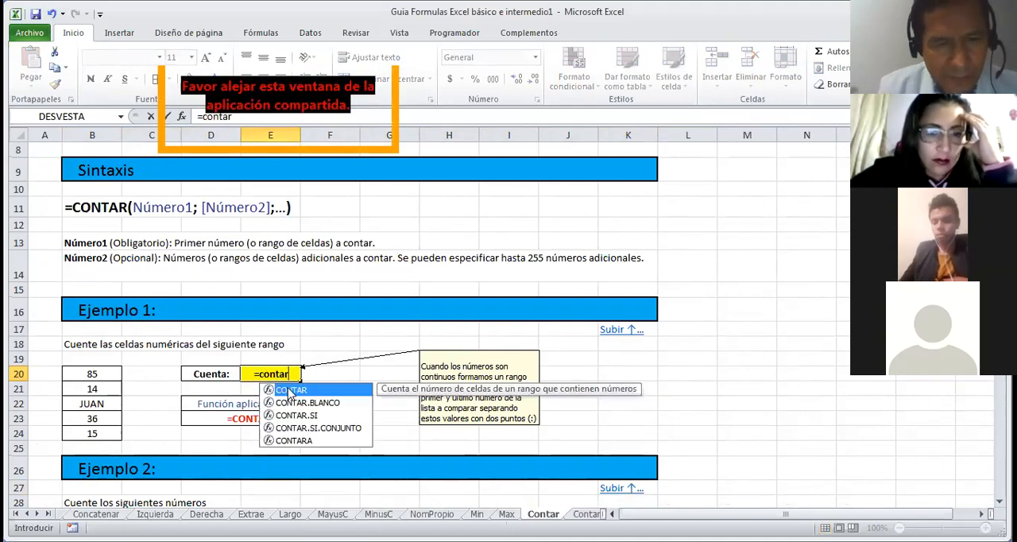
{"action": "double_click", "coordinate": [290, 392]}
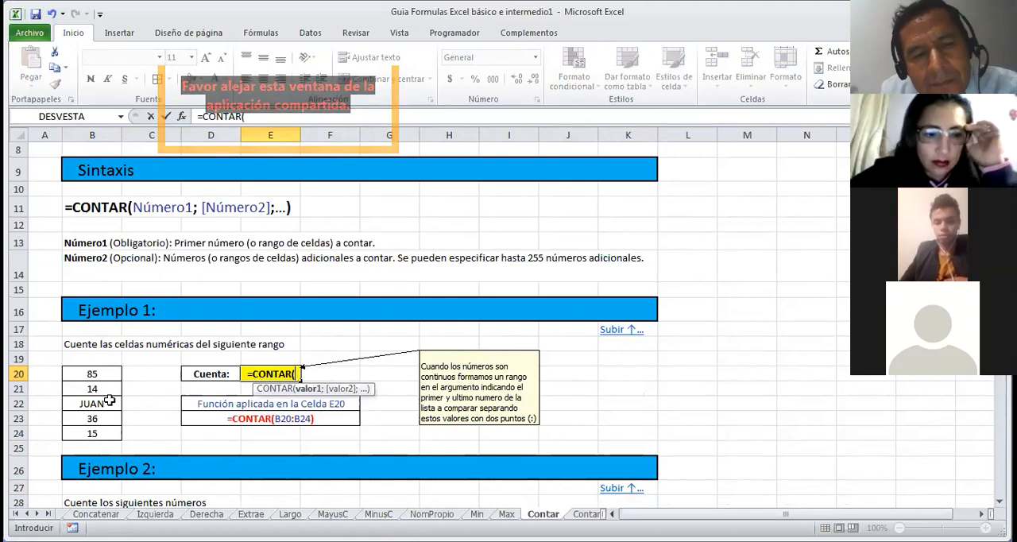
{"action": "left_click", "coordinate": [97, 373]}
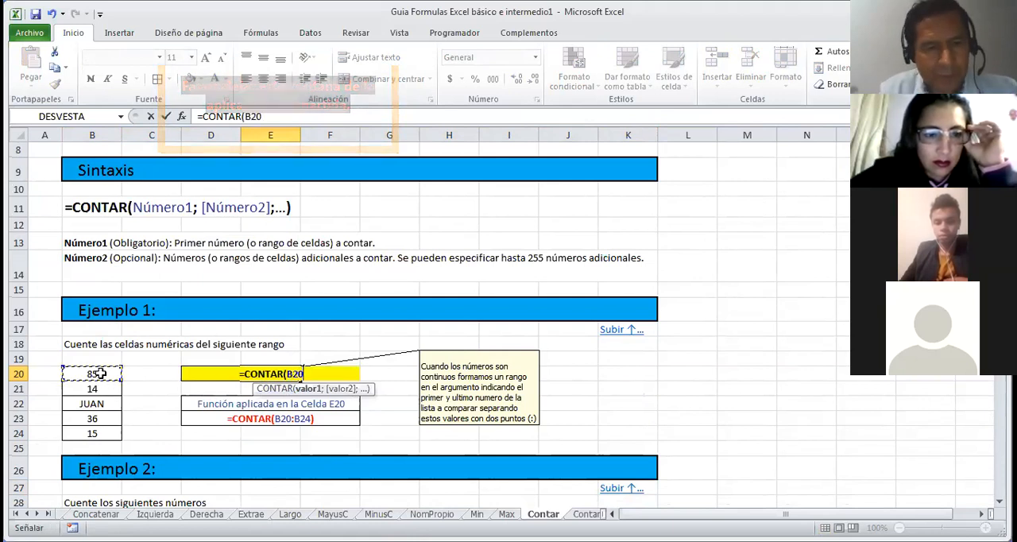
{"action": "left_click_drag", "start_coordinate": [108, 427], "coordinate": [95, 433]}
{"action": "key", "text": "Return"}
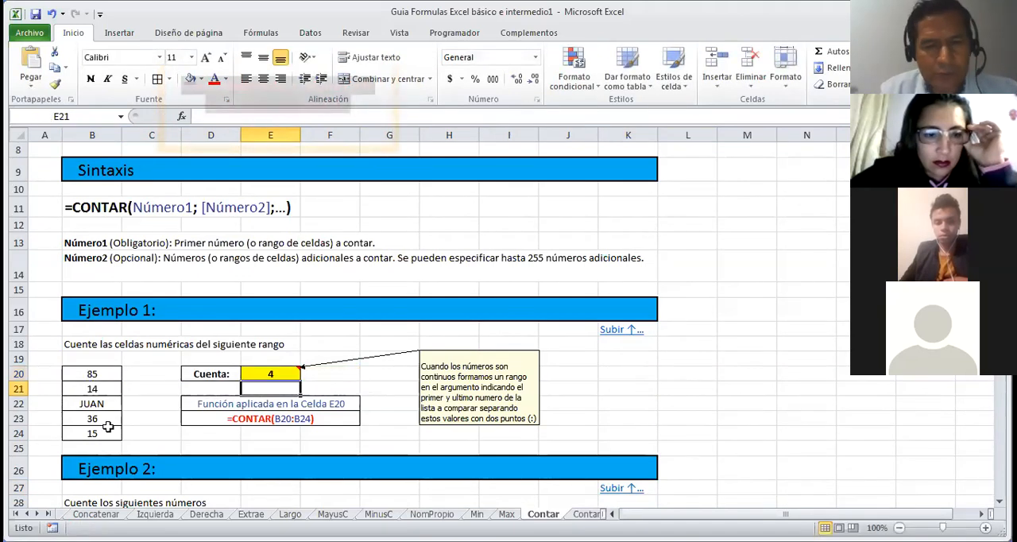
{"action": "left_click", "coordinate": [294, 374]}
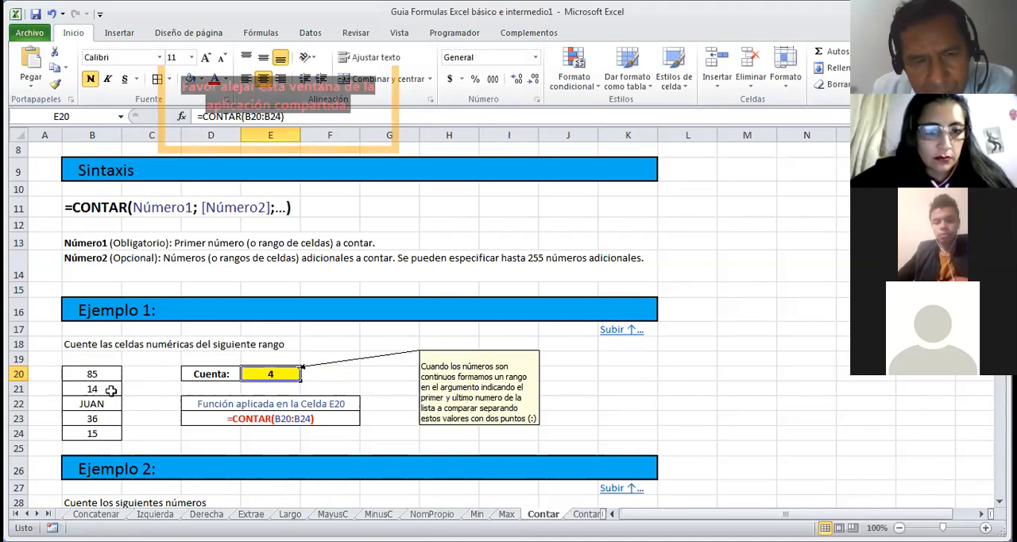
Step: Review Ejemplo 2 and Ejemplo 3 on the Contar sheet down to the Ejercicio heading
{"action": "key", "text": "Down"}
{"action": "key", "text": "Down"}
{"action": "key", "text": "Down"}
{"action": "key", "text": "Down"}
{"action": "key", "text": "Down"}
{"action": "key", "text": "Down"}
{"action": "key", "text": "Down"}
{"action": "key", "text": "Down"}
{"action": "key", "text": "Down"}
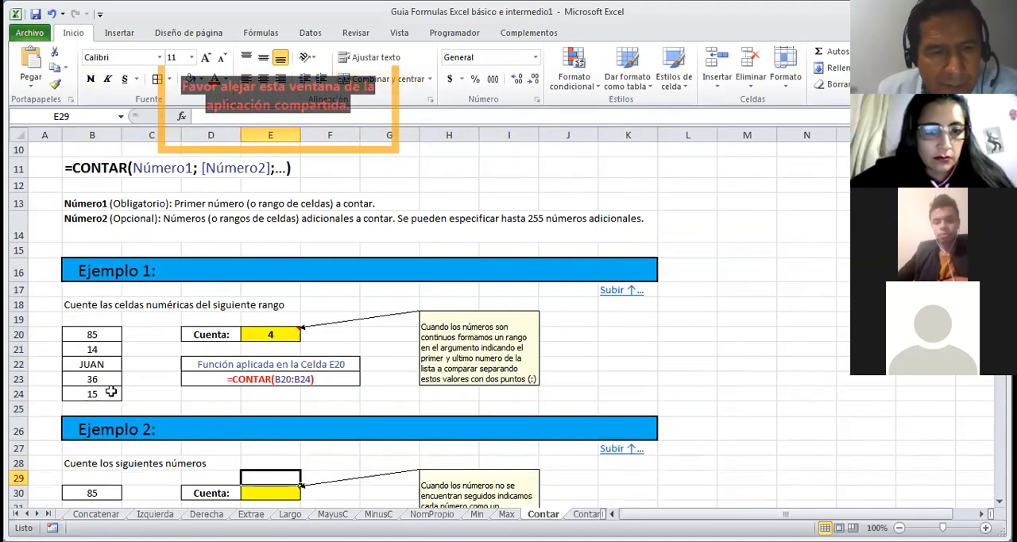
{"action": "key", "text": "Down"}
{"action": "key", "text": "Down"}
{"action": "key", "text": "Down"}
{"action": "key", "text": "Down"}
{"action": "key", "text": "Down"}
{"action": "key", "text": "Down"}
{"action": "key", "text": "Down"}
{"action": "key", "text": "Down"}
{"action": "key", "text": "Down"}
{"action": "key", "text": "Down"}
{"action": "key", "text": "Down"}
{"action": "key", "text": "Down"}
{"action": "key", "text": "Down"}
{"action": "key", "text": "Down"}
{"action": "key", "text": "Down"}
{"action": "key", "text": "Down"}
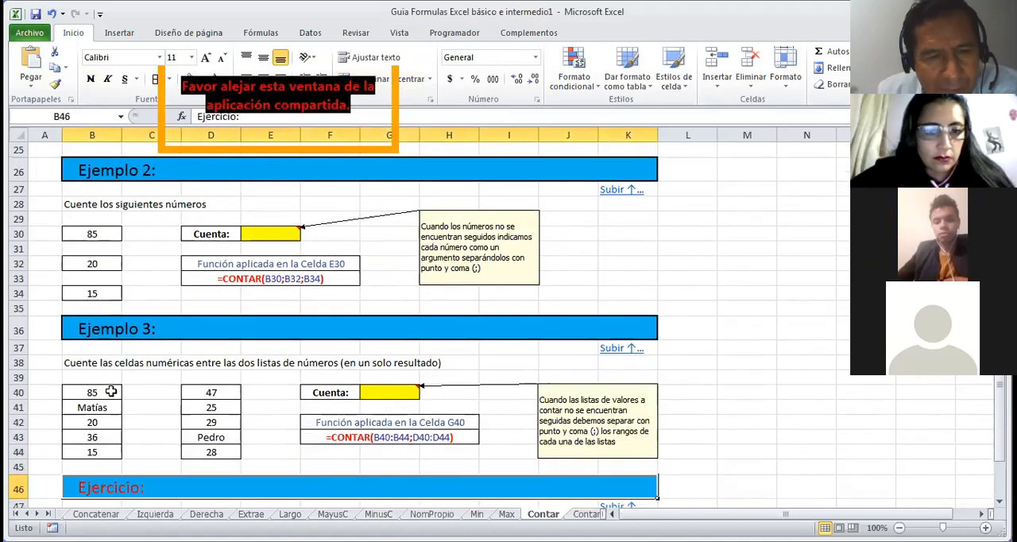
Step: Count the numeric cells of Ejemplo 3's second list in G40 with CONTAR, giving D40, D41, D42 and D44 as separate arguments
{"action": "key", "text": "Up"}
{"action": "key", "text": "Up"}
{"action": "key", "text": "Up"}
{"action": "key", "text": "Up"}
{"action": "key", "text": "Up"}
{"action": "key", "text": "Up"}
{"action": "key", "text": "Right"}
{"action": "key", "text": "Right"}
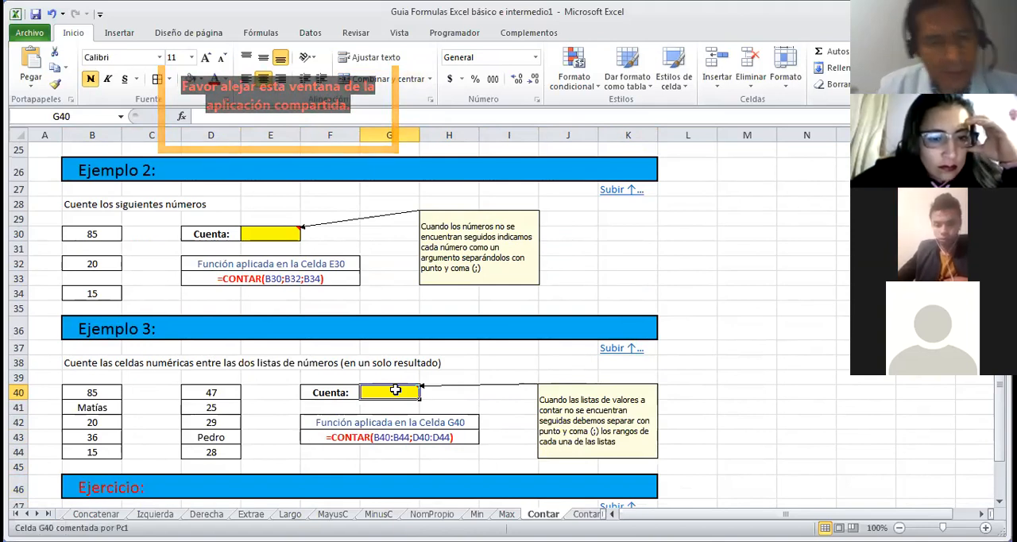
{"action": "type", "text": "=c"}
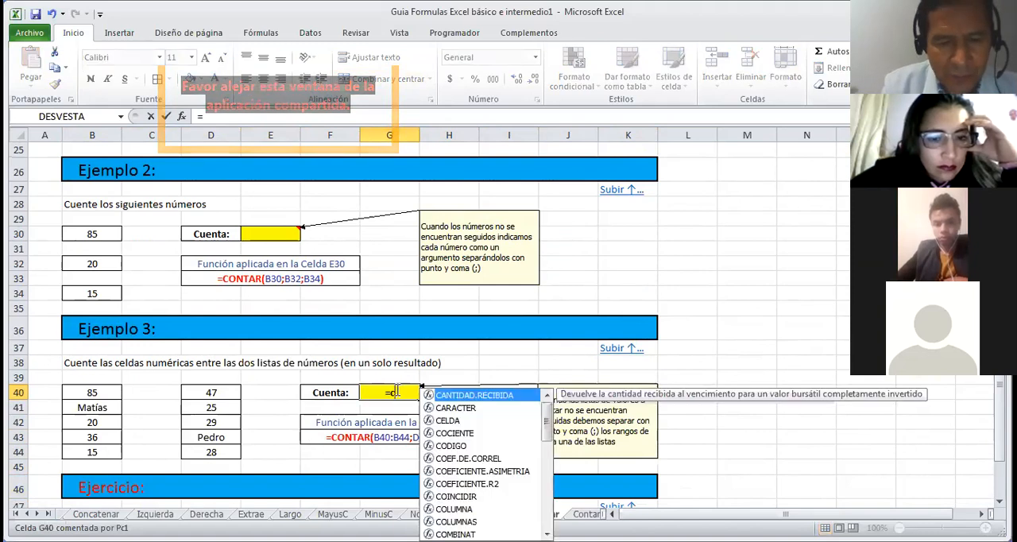
{"action": "type", "text": "ontar"}
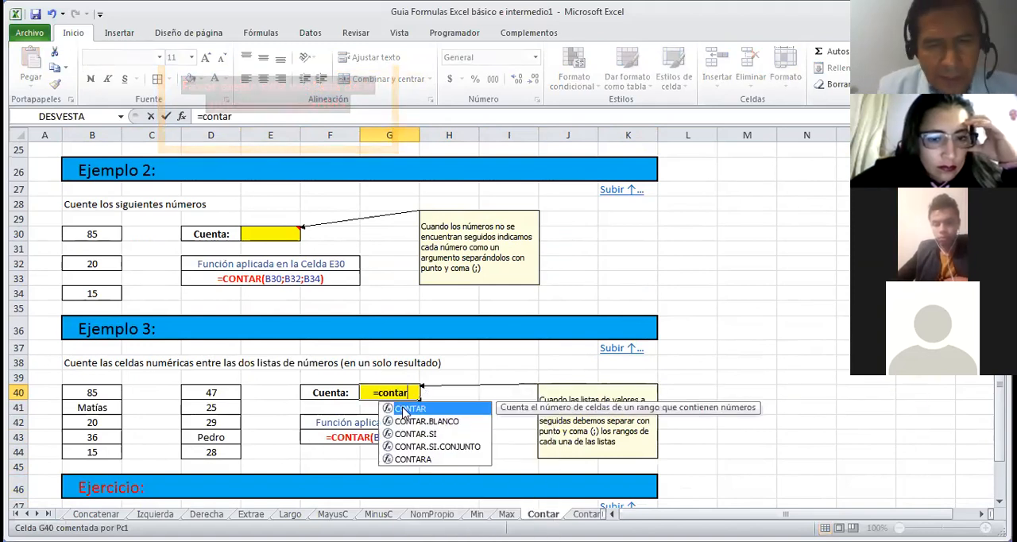
{"action": "double_click", "coordinate": [410, 408]}
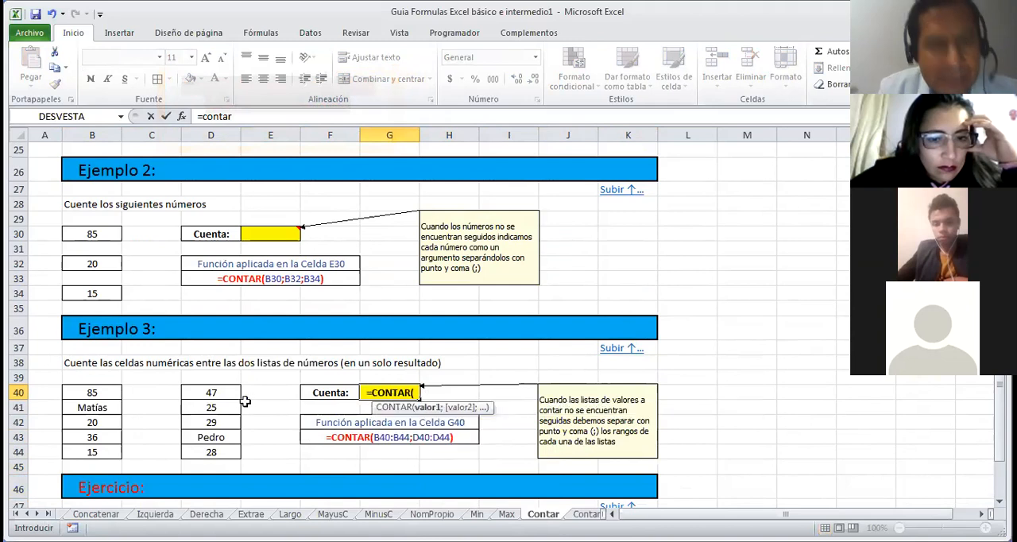
{"action": "left_click", "coordinate": [227, 392]}
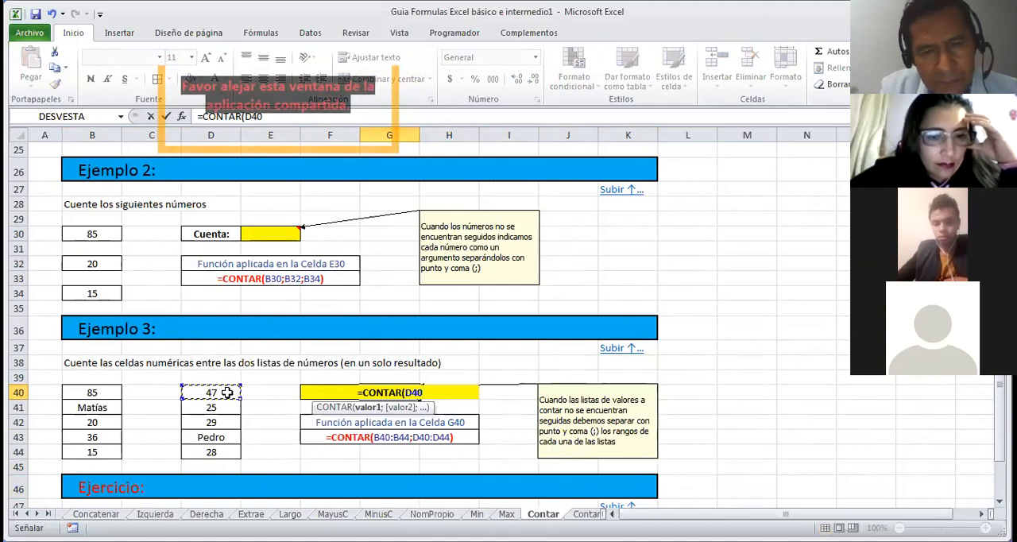
{"action": "type", "text": ";"}
{"action": "left_click", "coordinate": [225, 407]}
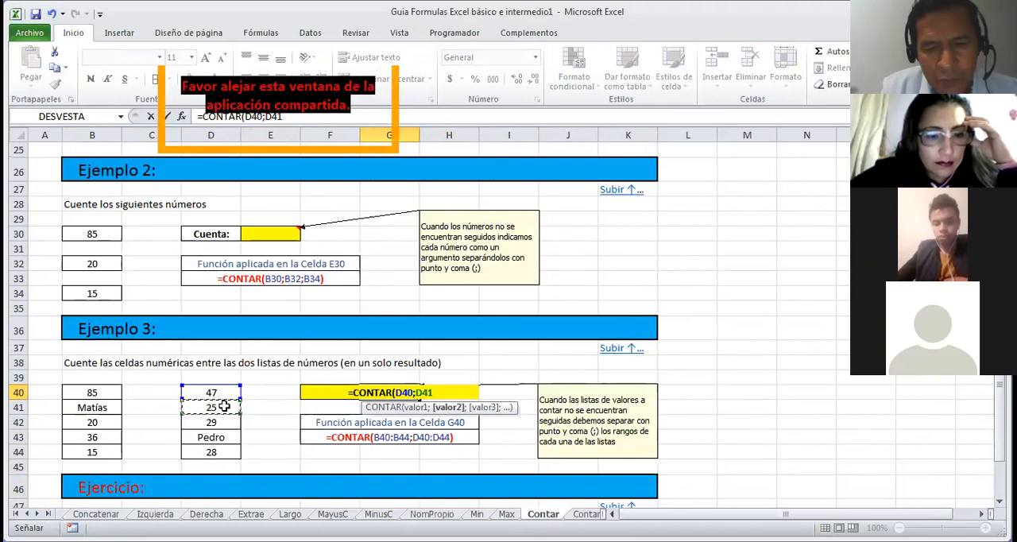
{"action": "type", "text": ";"}
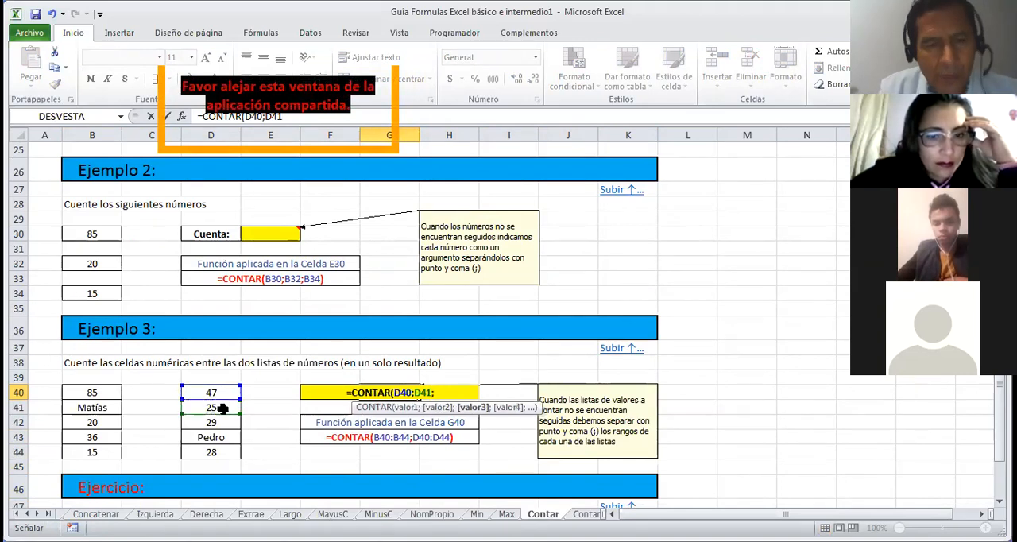
{"action": "left_click", "coordinate": [218, 424]}
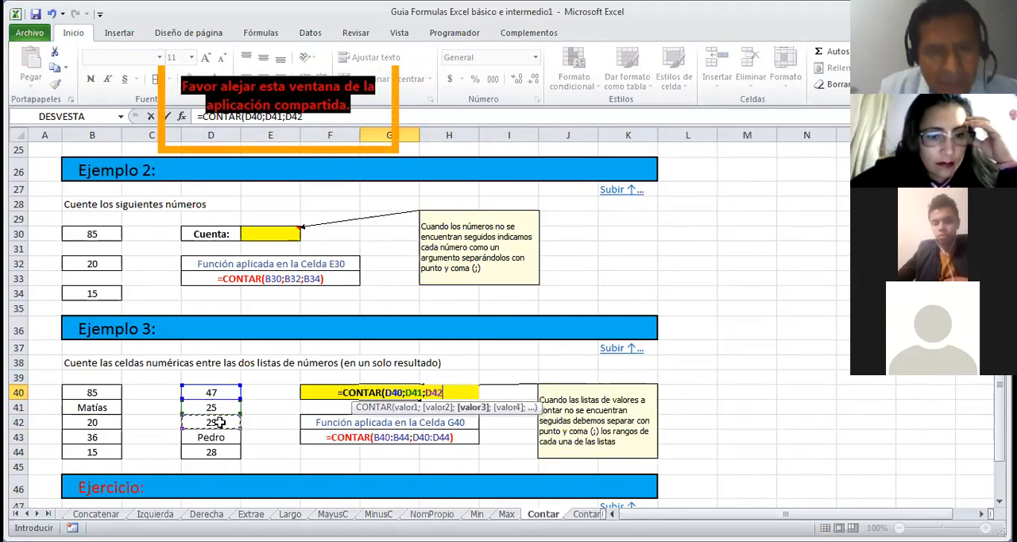
{"action": "type", "text": ";"}
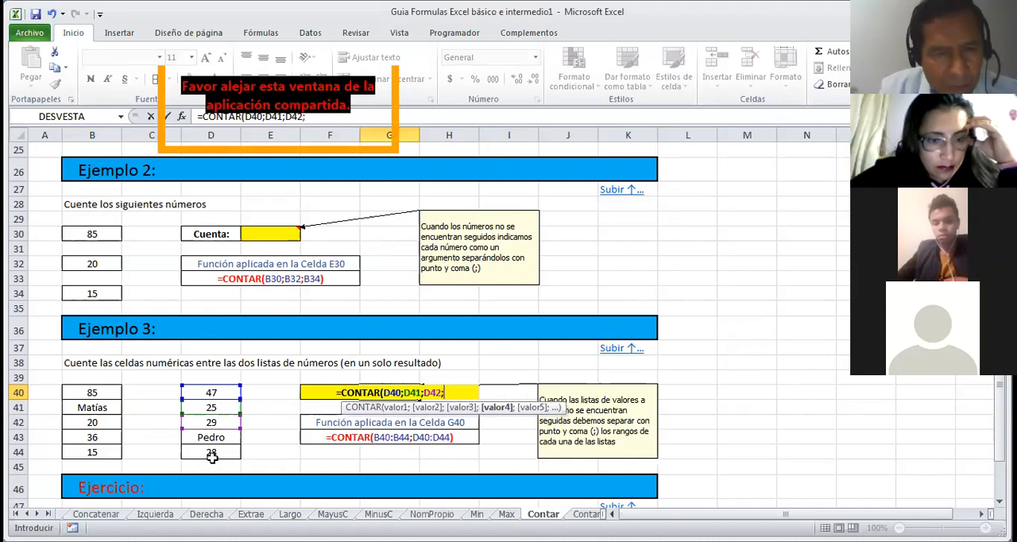
{"action": "left_click", "coordinate": [212, 454]}
{"action": "key", "text": "Return"}
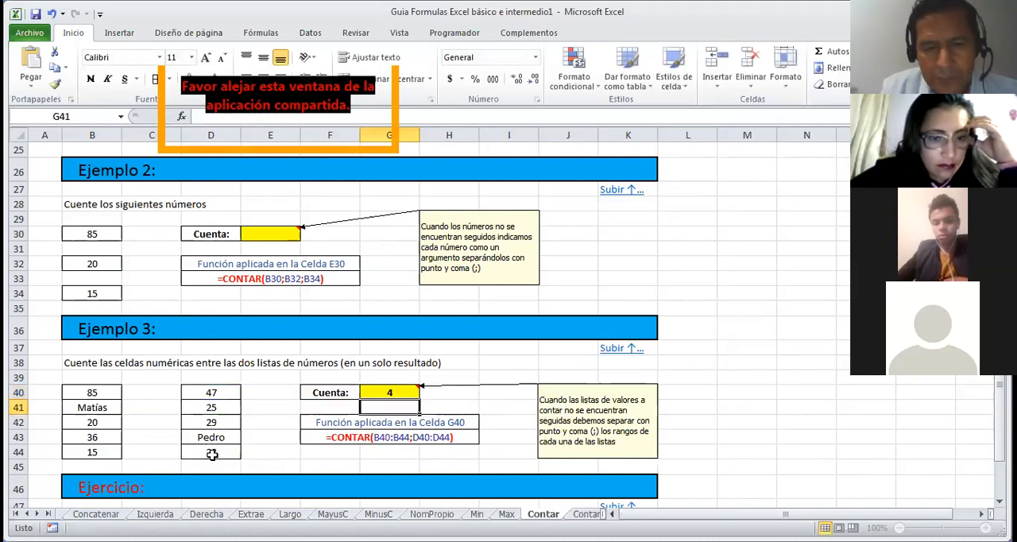
{"action": "key", "text": "Up"}
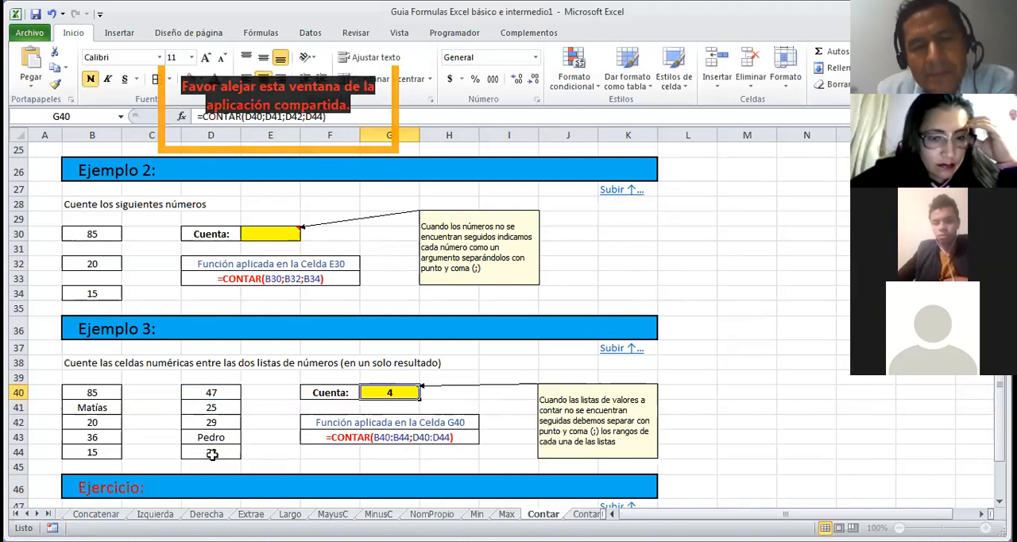
Step: Count the numeric cells of the Ejercicio table in H48 with CONTAR over B48:E52
{"action": "key", "text": "Down"}
{"action": "key", "text": "Down"}
{"action": "key", "text": "Down"}
{"action": "key", "text": "Down"}
{"action": "key", "text": "Down"}
{"action": "key", "text": "Down"}
{"action": "key", "text": "Down"}
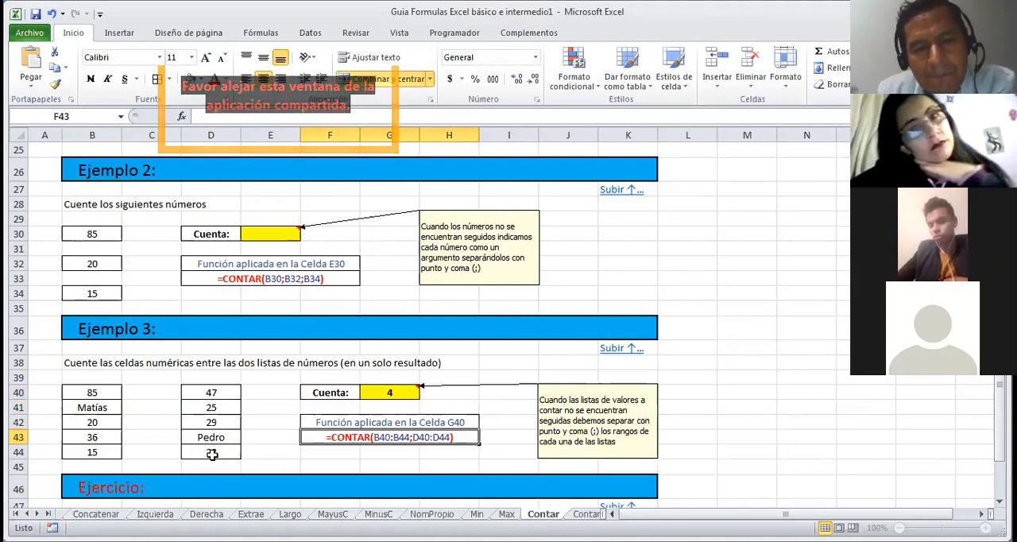
{"action": "key", "text": "Down"}
{"action": "key", "text": "Down"}
{"action": "key", "text": "Down"}
{"action": "key", "text": "Down"}
{"action": "key", "text": "Down"}
{"action": "key", "text": "Down"}
{"action": "key", "text": "Down"}
{"action": "key", "text": "Up"}
{"action": "key", "text": "Up"}
{"action": "key", "text": "Up"}
{"action": "key", "text": "Up"}
{"action": "key", "text": "Up"}
{"action": "key", "text": "Up"}
{"action": "key", "text": "Right"}
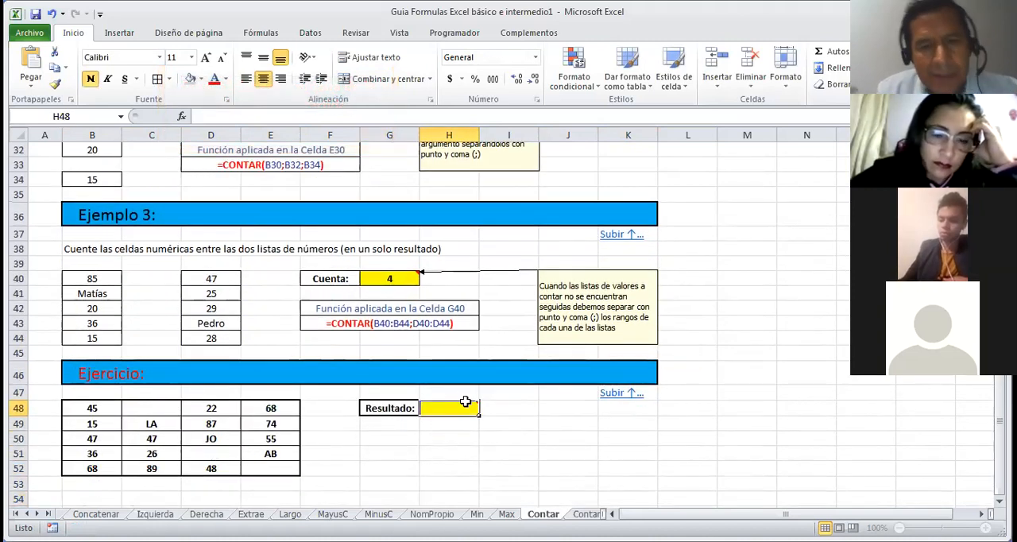
{"action": "mouse_move", "coordinate": [464, 405]}
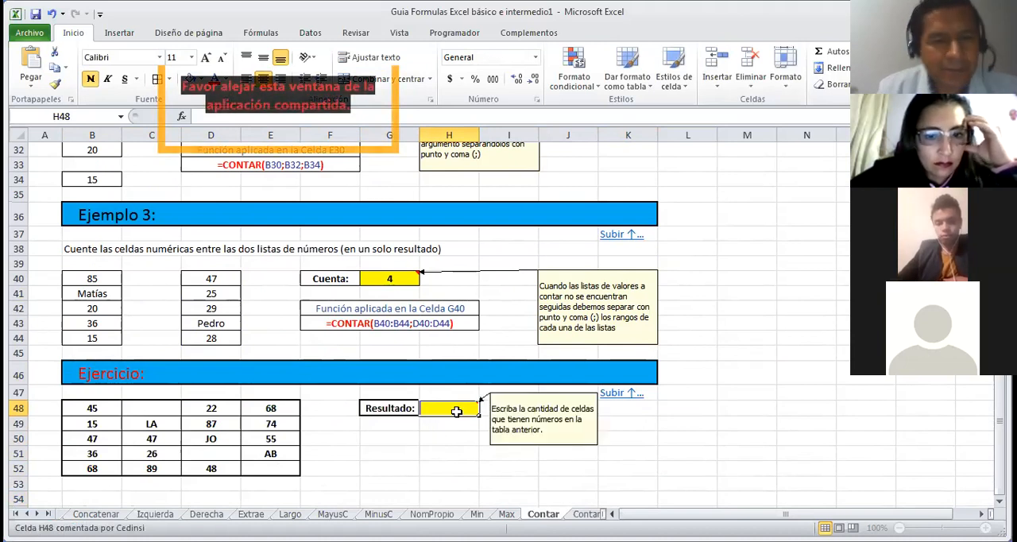
{"action": "type", "text": "=co"}
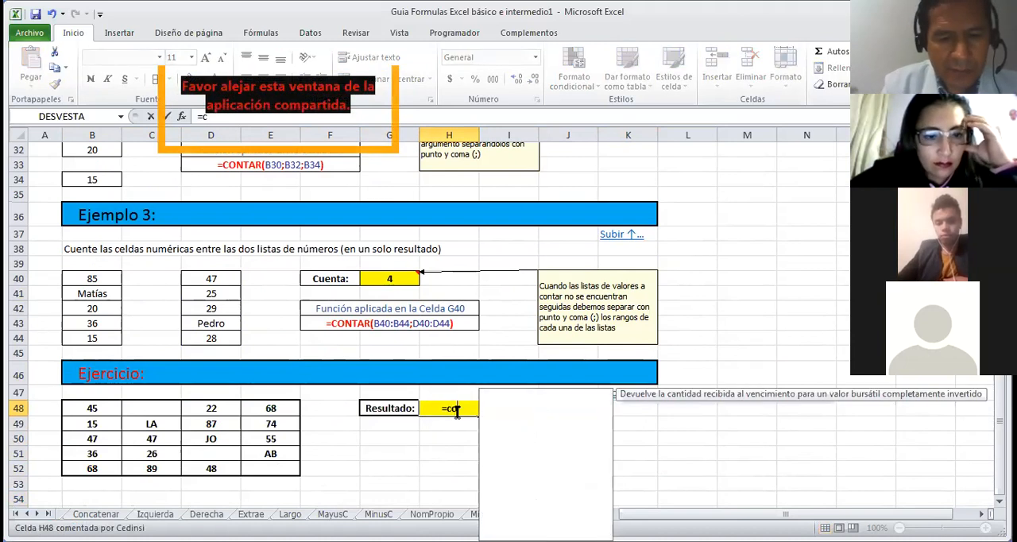
{"action": "type", "text": "ntar"}
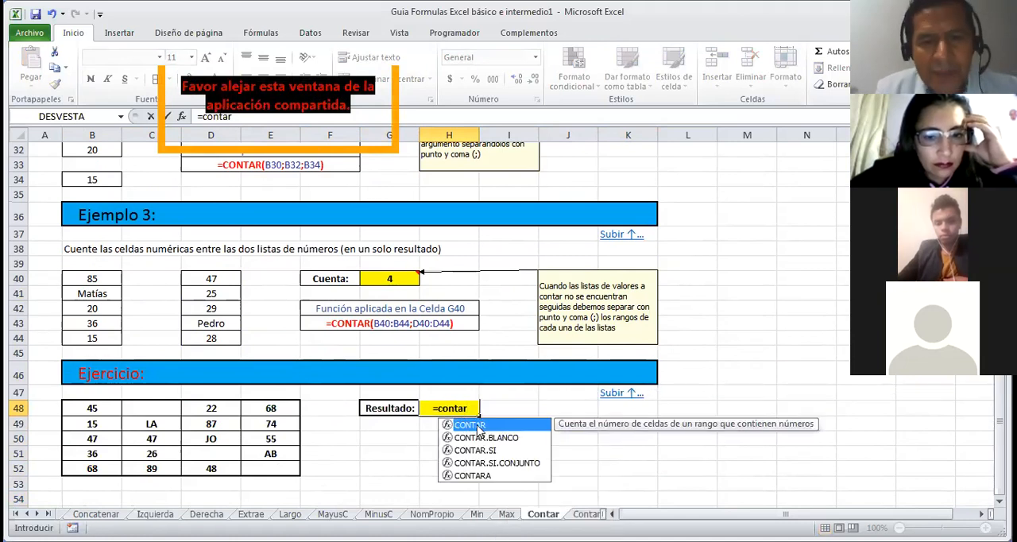
{"action": "double_click", "coordinate": [479, 430]}
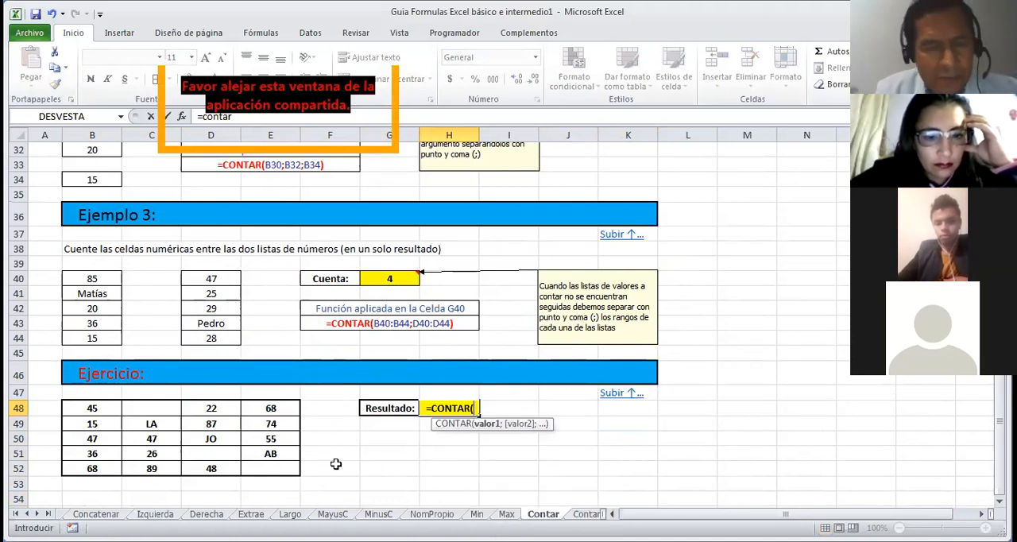
{"action": "left_click", "coordinate": [91, 409]}
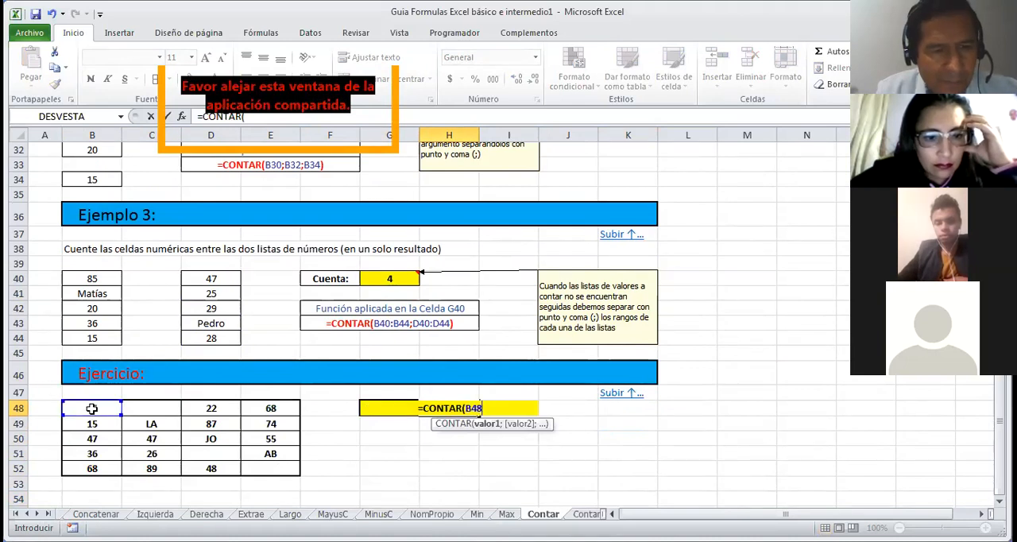
{"action": "left_click_drag", "start_coordinate": [91, 409], "coordinate": [271, 468]}
{"action": "key", "text": "Return"}
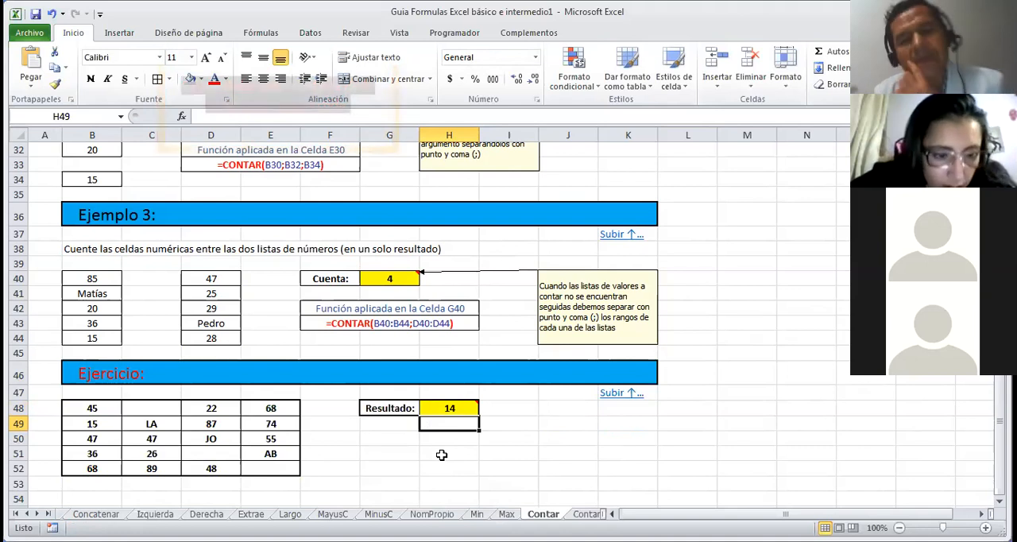
Step: Go back to the beginning of the Contar sheet, return to the table of contents and open the Contara function sheet
{"action": "key", "text": "Down"}
{"action": "key", "text": "Down"}
{"action": "key", "text": "Down"}
{"action": "key", "text": "Down"}
{"action": "key", "text": "Down"}
{"action": "key", "text": "Down"}
{"action": "key", "text": "Down"}
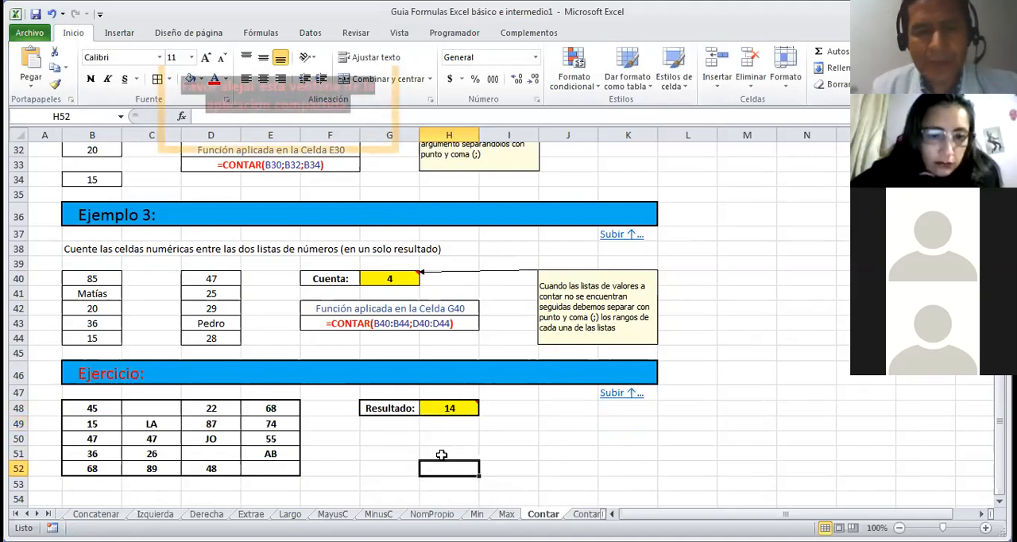
{"action": "scroll", "coordinate": [442, 454], "scroll_direction": "down", "scroll_amount": 1}
{"action": "key", "text": "Up"}
{"action": "key", "text": "Up"}
{"action": "key", "text": "Up"}
{"action": "key", "text": "Up"}
{"action": "key", "text": "Up"}
{"action": "key", "text": "Up"}
{"action": "key", "text": "Up"}
{"action": "key", "text": "Up"}
{"action": "key", "text": "Up"}
{"action": "key", "text": "Up"}
{"action": "key", "text": "Up"}
{"action": "key", "text": "Up"}
{"action": "key", "text": "Up"}
{"action": "key", "text": "Up"}
{"action": "key", "text": "Up"}
{"action": "key", "text": "Up"}
{"action": "key", "text": "Up"}
{"action": "key", "text": "Up"}
{"action": "key", "text": "Up"}
{"action": "key", "text": "Up"}
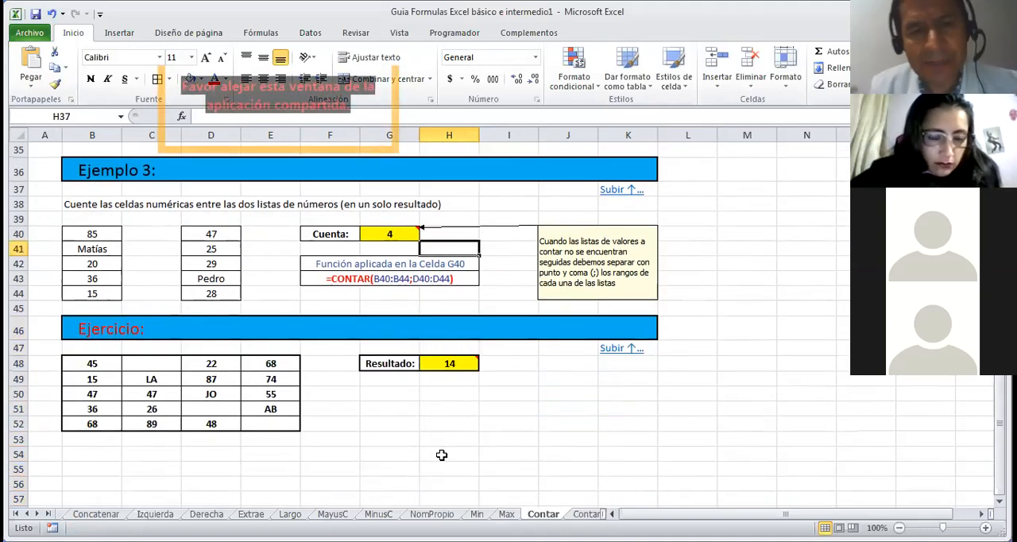
{"action": "key", "text": "Up"}
{"action": "key", "text": "Up"}
{"action": "key", "text": "Up"}
{"action": "key", "text": "Up"}
{"action": "key", "text": "Up"}
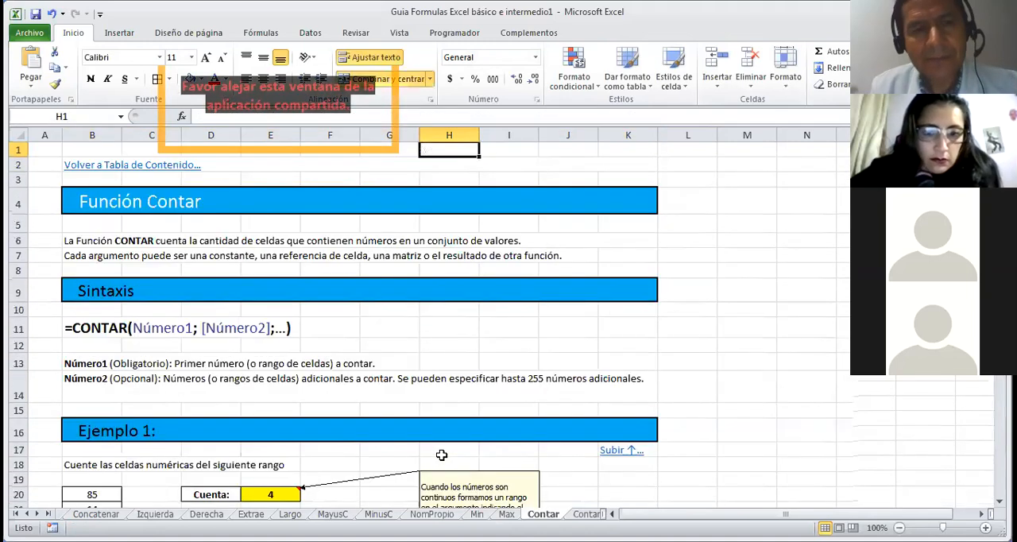
{"action": "left_click", "coordinate": [153, 167]}
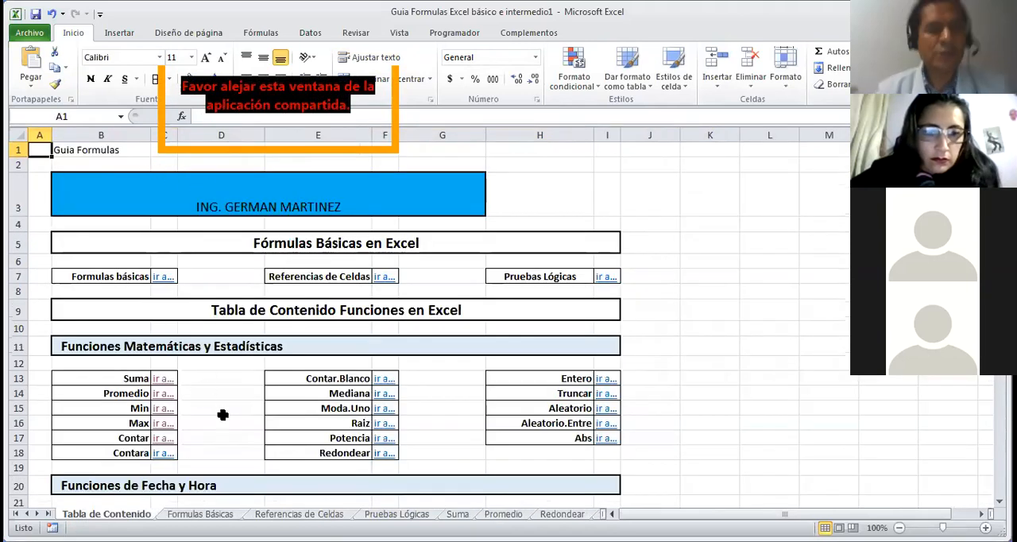
{"action": "left_click", "coordinate": [158, 454]}
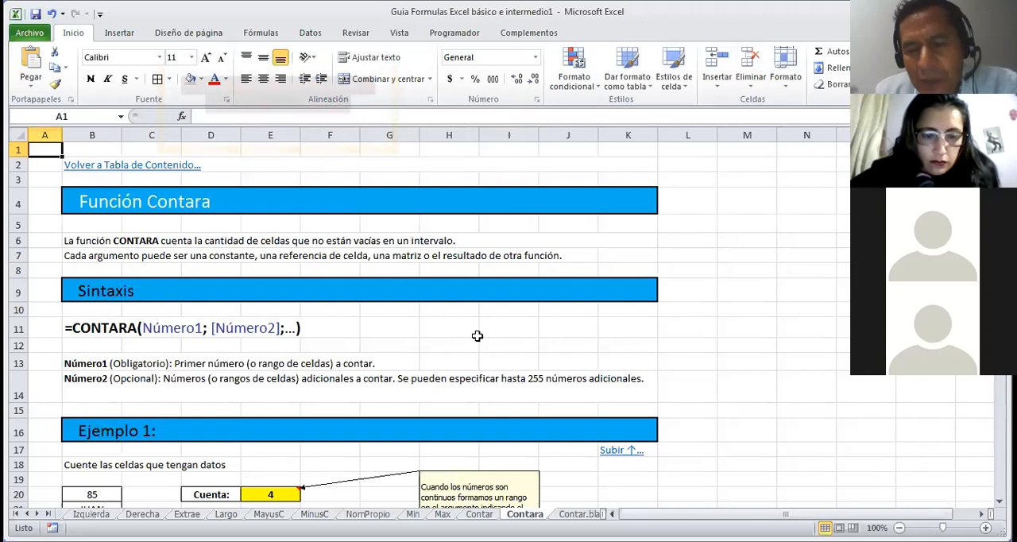
Step: Review the CONTARA function's description, syntax, three examples and the student attendance exercise on the Contara sheet
{"action": "key", "text": "Down"}
{"action": "key", "text": "Down"}
{"action": "key", "text": "Down"}
{"action": "key", "text": "Down"}
{"action": "key", "text": "Down"}
{"action": "key", "text": "Down"}
{"action": "key", "text": "Down"}
{"action": "key", "text": "Down"}
{"action": "key", "text": "Down"}
{"action": "key", "text": "Down"}
{"action": "key", "text": "Down"}
{"action": "key", "text": "Down"}
{"action": "key", "text": "Down"}
{"action": "key", "text": "Down"}
{"action": "key", "text": "Down"}
{"action": "key", "text": "Down"}
{"action": "key", "text": "Down"}
{"action": "key", "text": "Down"}
{"action": "key", "text": "Down"}
{"action": "key", "text": "Down"}
{"action": "key", "text": "Down"}
{"action": "key", "text": "Down"}
{"action": "key", "text": "Down"}
{"action": "key", "text": "Down"}
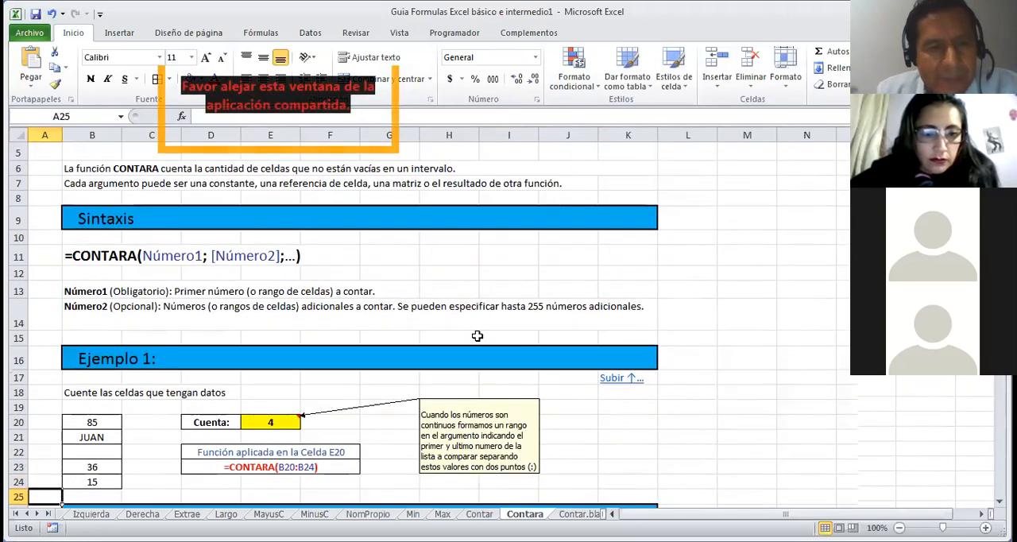
{"action": "key", "text": "Down"}
{"action": "key", "text": "Down"}
{"action": "key", "text": "Down"}
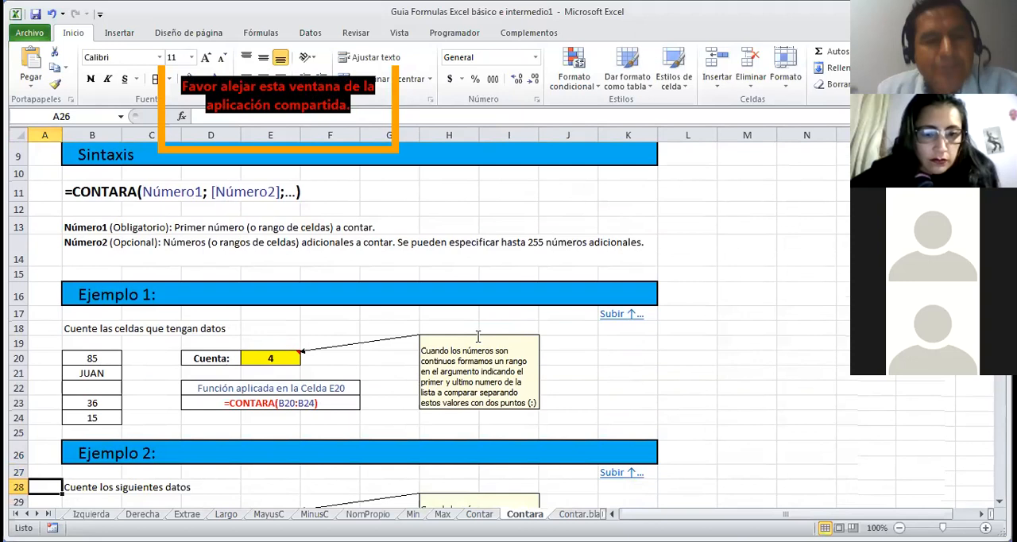
{"action": "key", "text": "Down"}
{"action": "key", "text": "Down"}
{"action": "key", "text": "Down"}
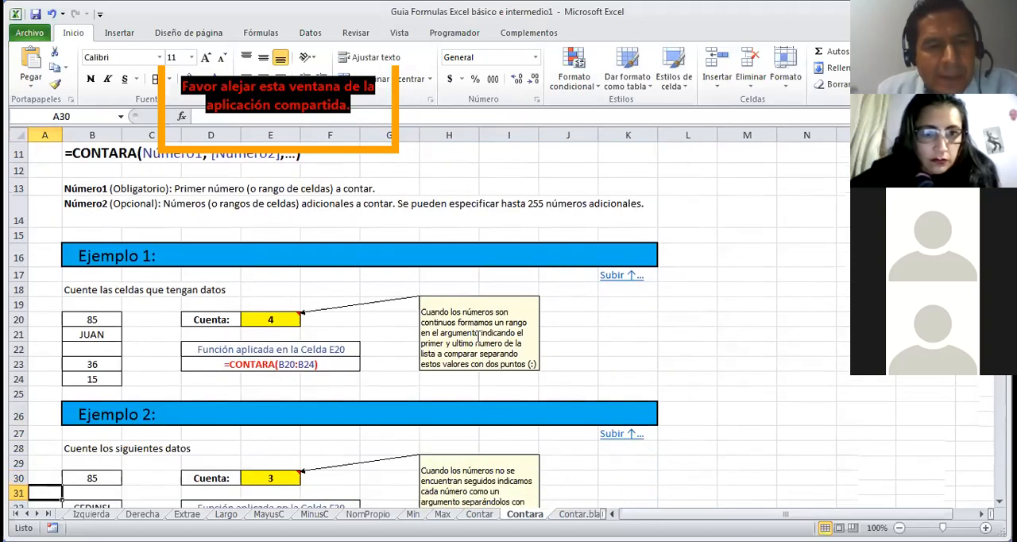
{"action": "key", "text": "Down"}
{"action": "key", "text": "Down"}
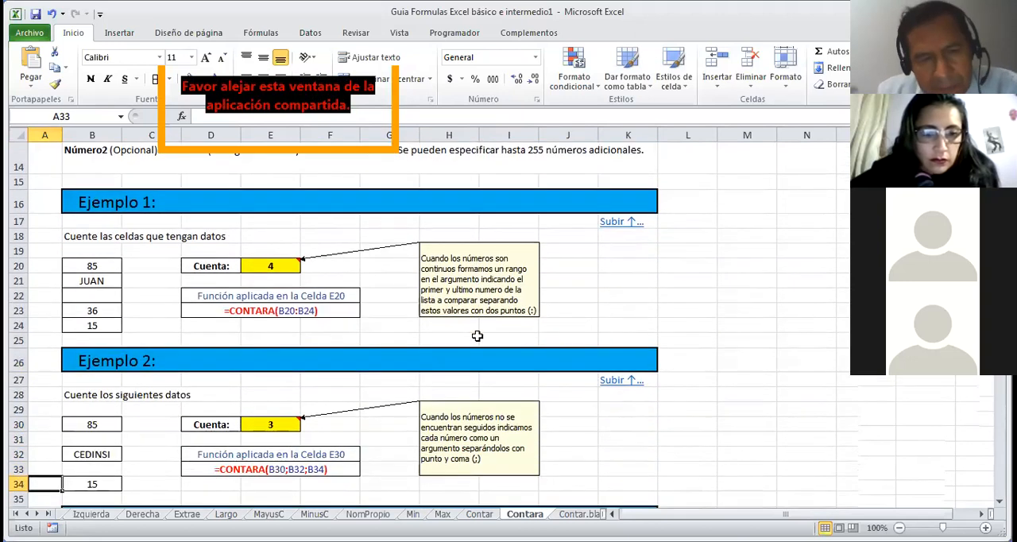
{"action": "key", "text": "Down"}
{"action": "key", "text": "Down"}
{"action": "key", "text": "Down"}
{"action": "key", "text": "Down"}
{"action": "key", "text": "Down"}
{"action": "key", "text": "Down"}
{"action": "key", "text": "Down"}
{"action": "key", "text": "Down"}
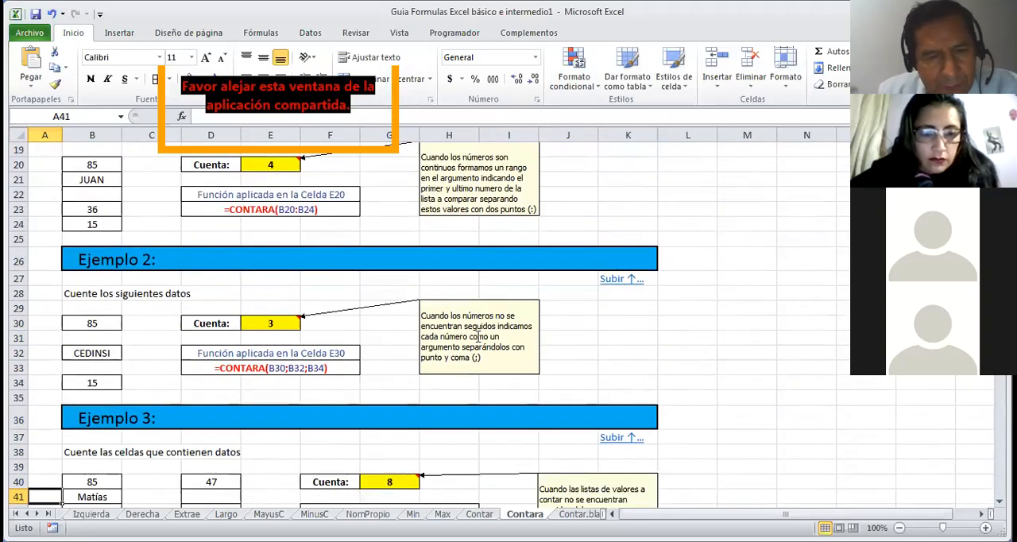
{"action": "key", "text": "Down"}
{"action": "key", "text": "Down"}
{"action": "key", "text": "Down"}
{"action": "key", "text": "Down"}
{"action": "key", "text": "Down"}
{"action": "key", "text": "Down"}
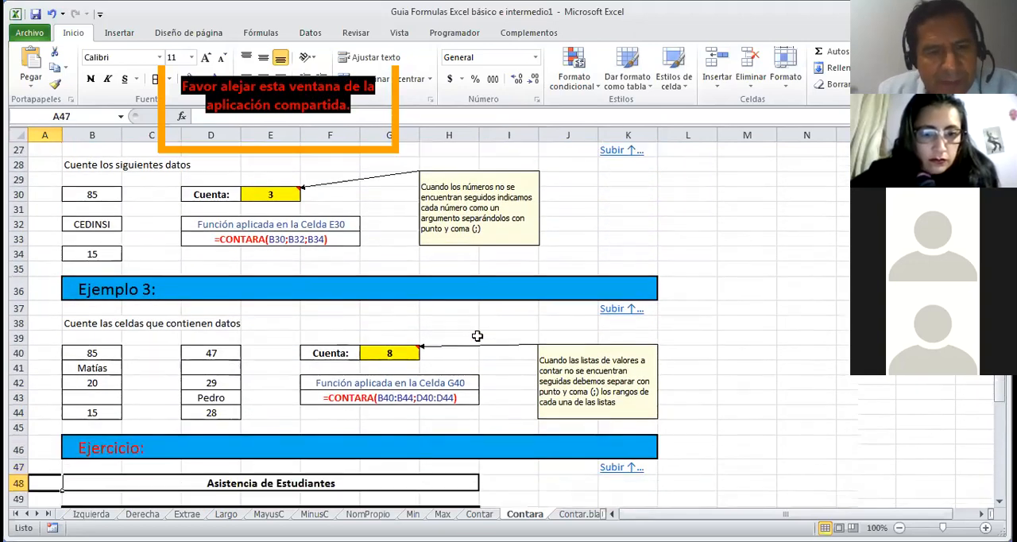
{"action": "key", "text": "Down"}
{"action": "key", "text": "Down"}
{"action": "key", "text": "Down"}
{"action": "key", "text": "Down"}
{"action": "key", "text": "Down"}
{"action": "key", "text": "Down"}
{"action": "key", "text": "Down"}
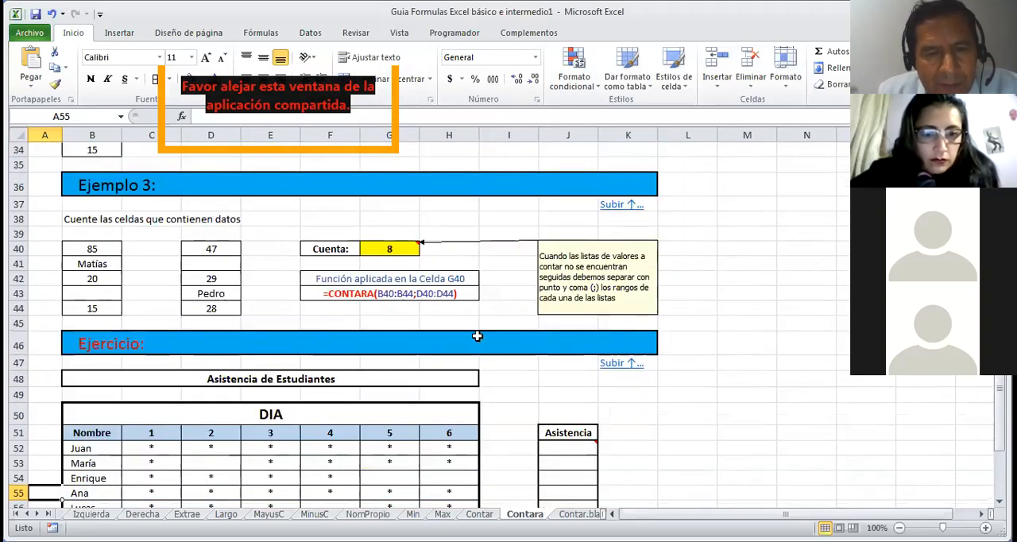
Step: Inspect the CONTARA formula in G40 that counts the filled cells of both Ejemplo 3 lists
{"action": "key", "text": "Up"}
{"action": "key", "text": "Up"}
{"action": "key", "text": "Up"}
{"action": "key", "text": "Up"}
{"action": "key", "text": "Up"}
{"action": "key", "text": "Up"}
{"action": "key", "text": "Up"}
{"action": "key", "text": "Up"}
{"action": "key", "text": "Up"}
{"action": "key", "text": "Up"}
{"action": "key", "text": "Up"}
{"action": "key", "text": "Up"}
{"action": "key", "text": "Up"}
{"action": "key", "text": "Up"}
{"action": "key", "text": "Up"}
{"action": "key", "text": "Up"}
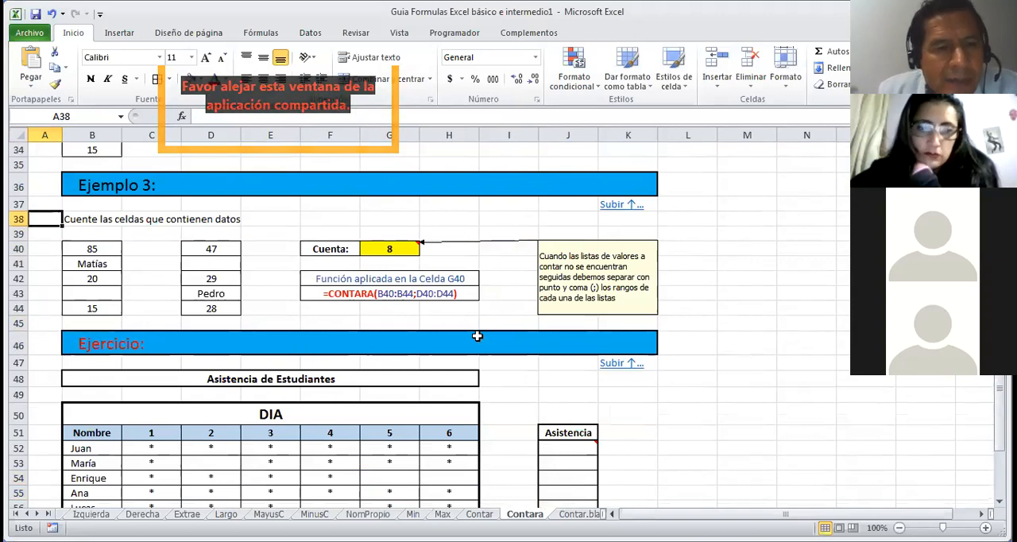
{"action": "left_click", "coordinate": [400, 249]}
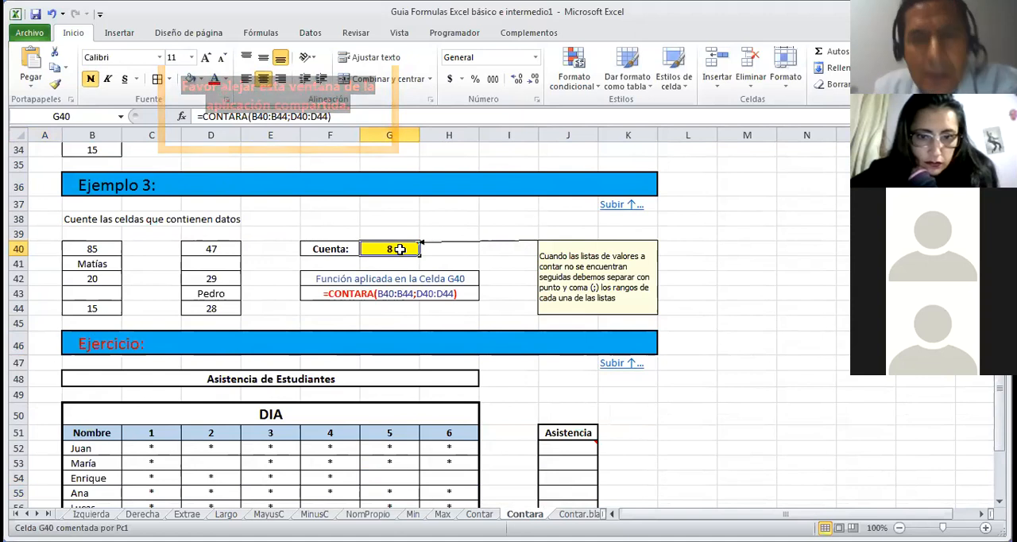
Step: Count the filled cells of Ejemplo 3's first list in F44 with CONTARA over B40:B44
{"action": "left_click", "coordinate": [330, 309]}
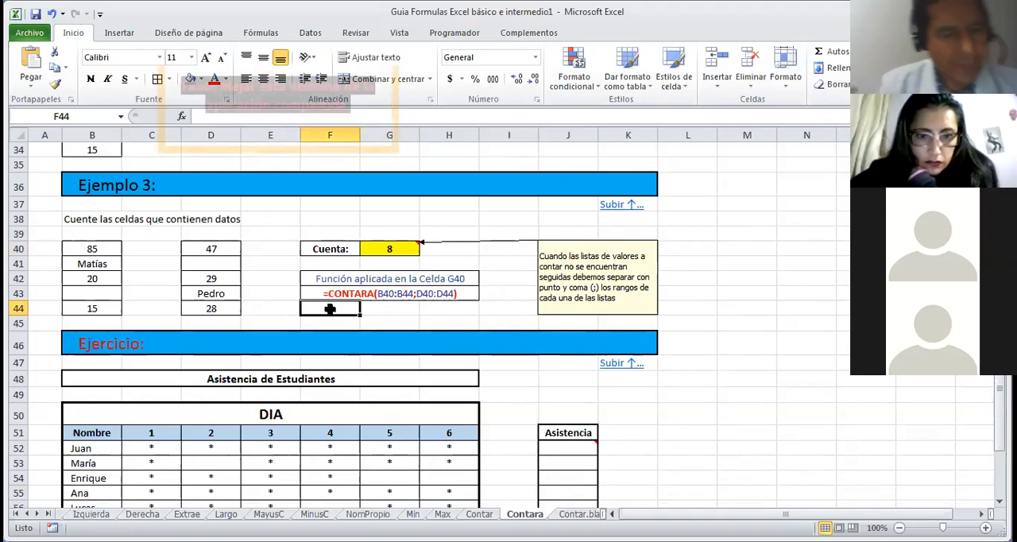
{"action": "type", "text": "="}
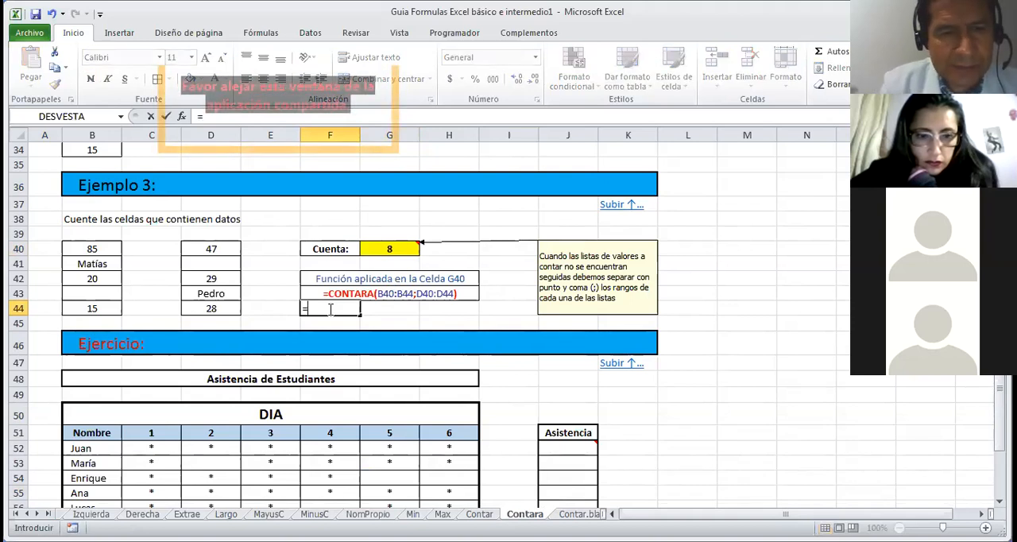
{"action": "type", "text": "c"}
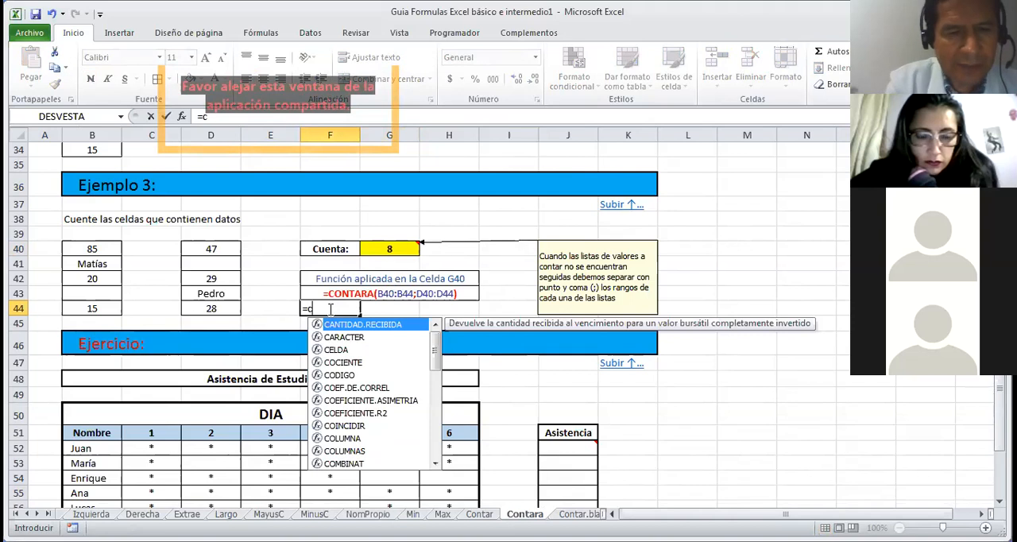
{"action": "type", "text": "ontara"}
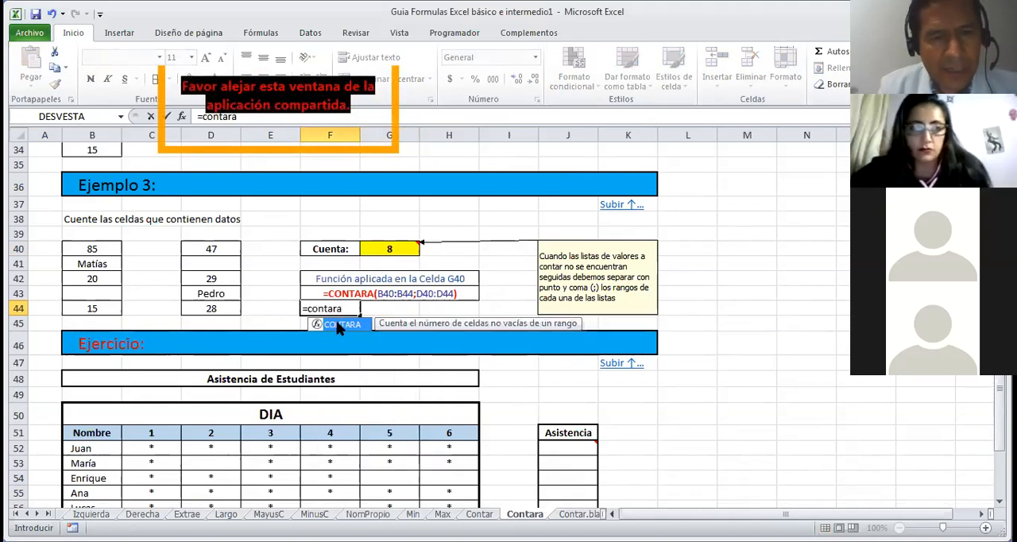
{"action": "double_click", "coordinate": [338, 324]}
{"action": "left_click_drag", "start_coordinate": [95, 247], "coordinate": [97, 306]}
{"action": "key", "text": "Return"}
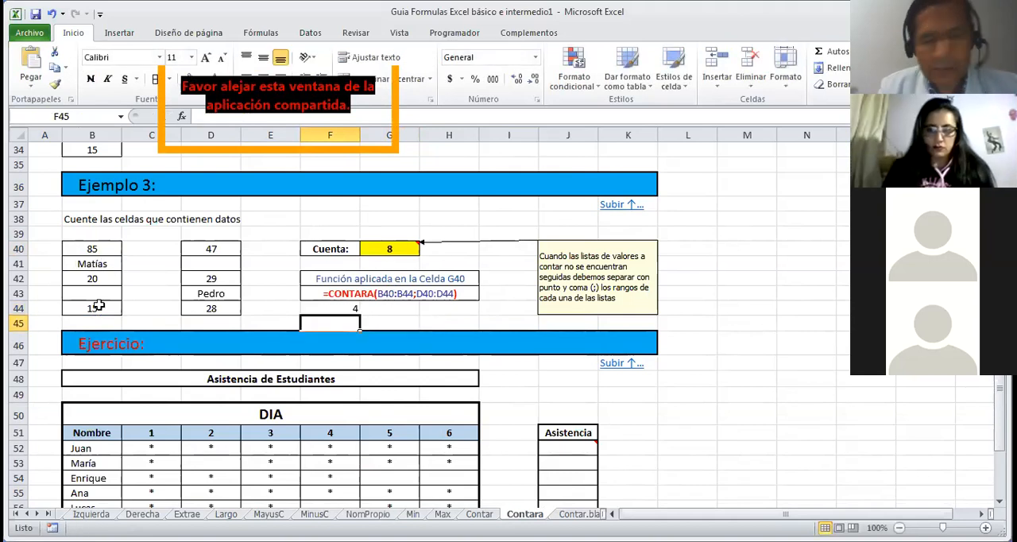
Step: Replace the formula in F44 with a CONTARA that counts only the two separate text cells B41 and D43
{"action": "key", "text": "Up"}
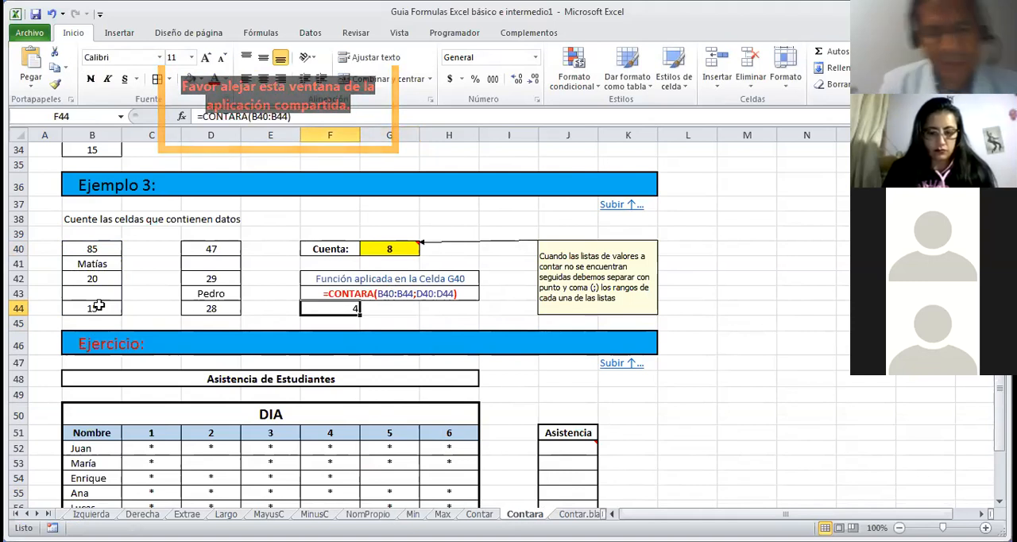
{"action": "type", "text": "=c"}
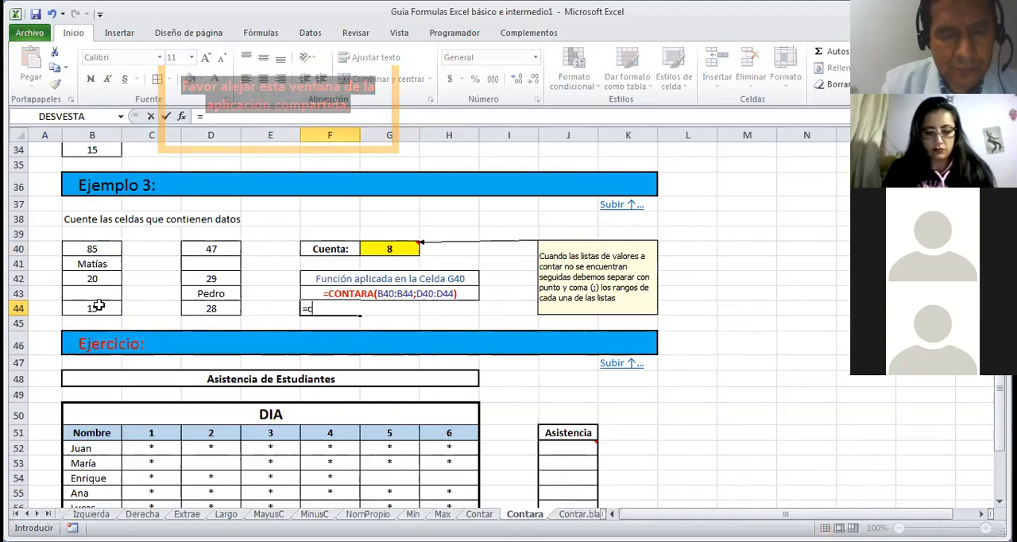
{"action": "type", "text": "o"}
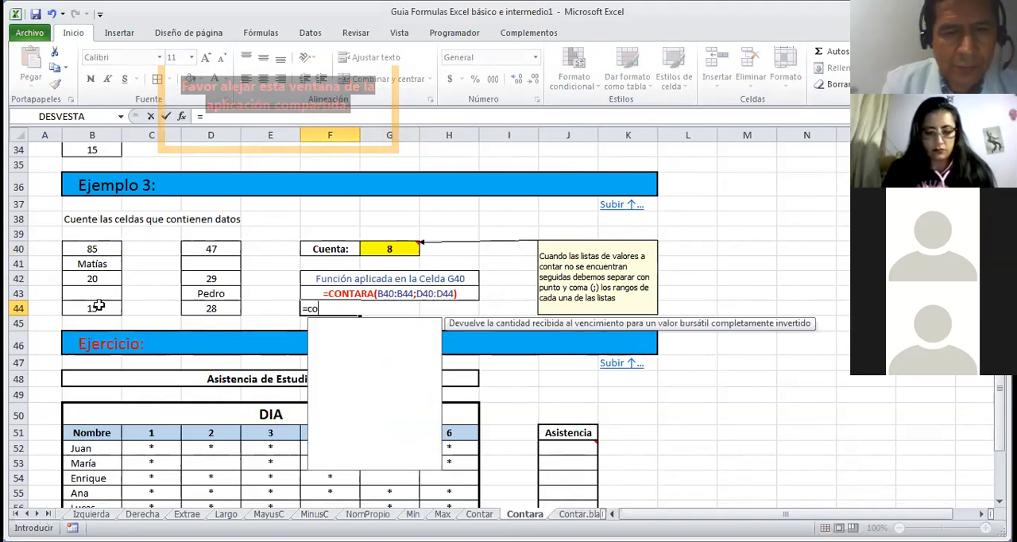
{"action": "type", "text": "ntara"}
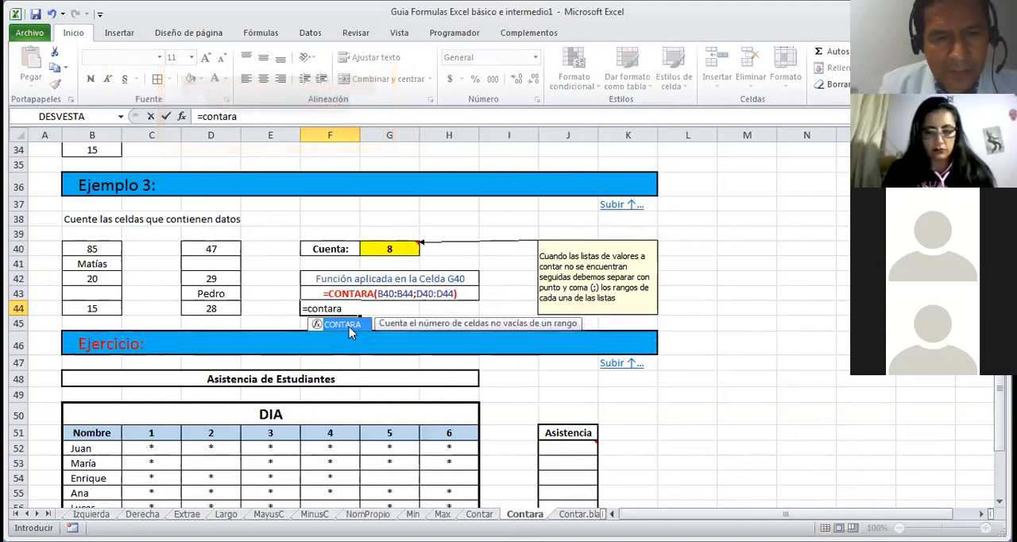
{"action": "double_click", "coordinate": [341, 324]}
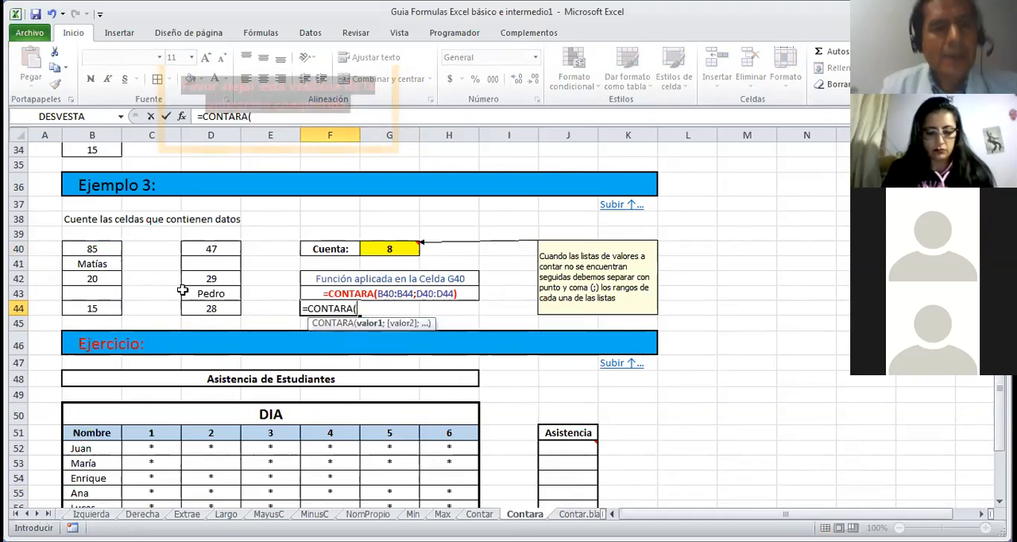
{"action": "left_click", "coordinate": [111, 263]}
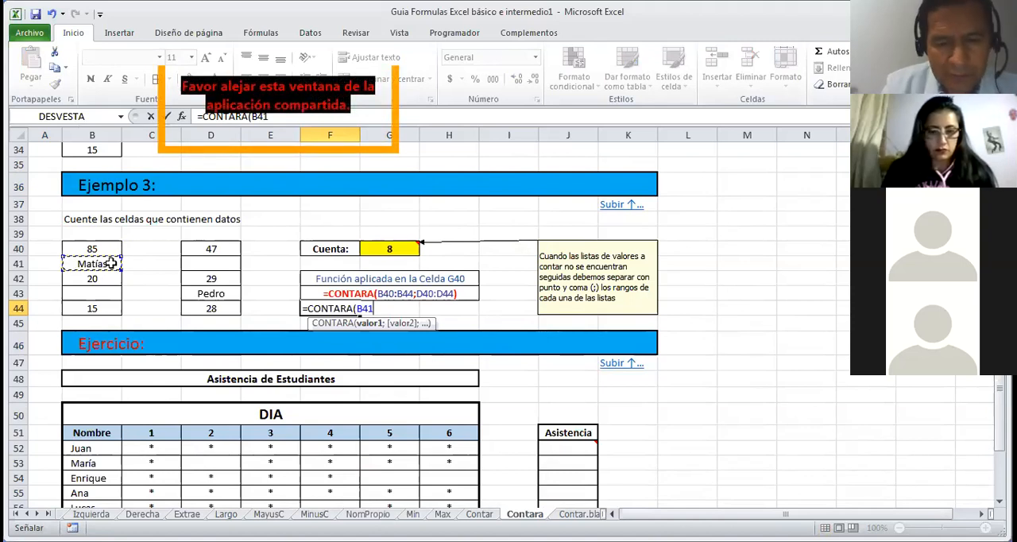
{"action": "type", "text": ";"}
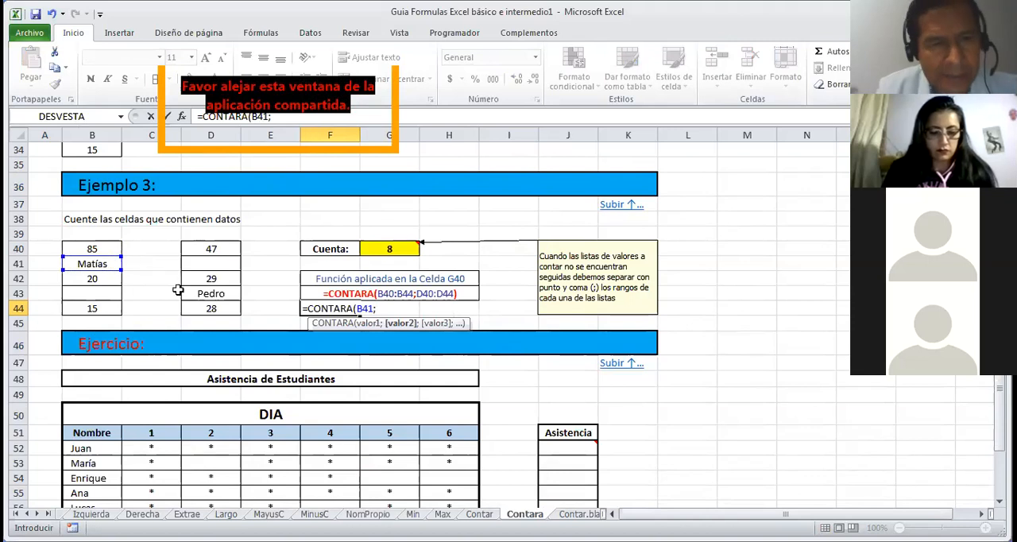
{"action": "left_click", "coordinate": [198, 292]}
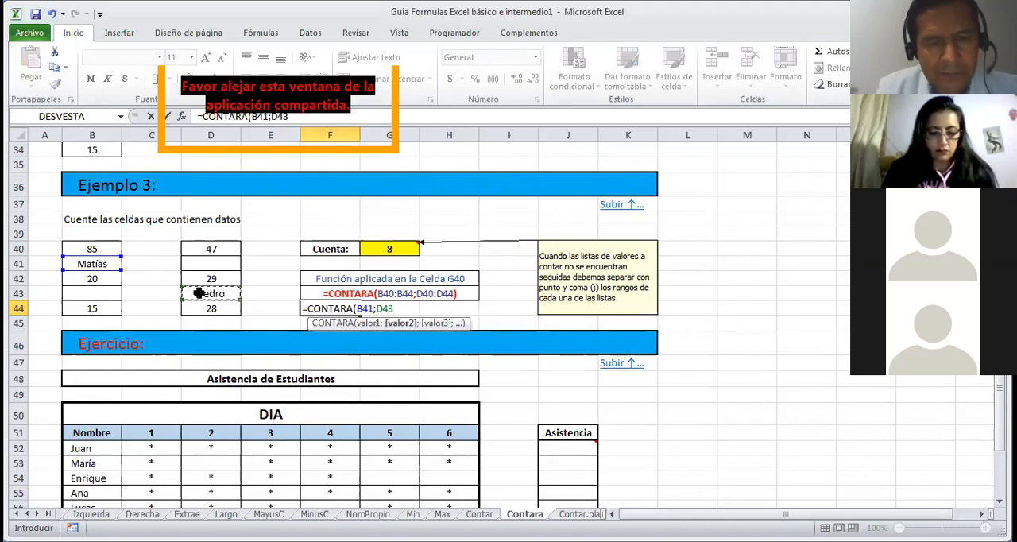
{"action": "key", "text": "Return"}
{"action": "key", "text": "Up"}
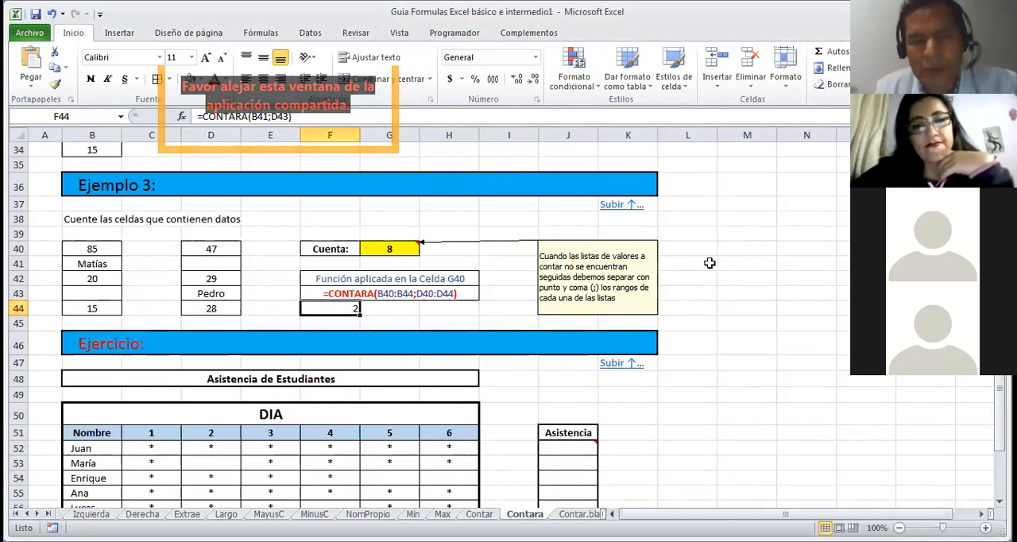
Step: Count the first student's attendances in J52 of the Ejercicio with CONTARA over C52:H52
{"action": "key", "text": "Down"}
{"action": "key", "text": "Down"}
{"action": "key", "text": "Down"}
{"action": "key", "text": "Down"}
{"action": "key", "text": "Down"}
{"action": "key", "text": "Down"}
{"action": "key", "text": "Down"}
{"action": "key", "text": "Down"}
{"action": "key", "text": "Down"}
{"action": "key", "text": "Down"}
{"action": "key", "text": "Down"}
{"action": "key", "text": "Down"}
{"action": "key", "text": "Down"}
{"action": "key", "text": "Down"}
{"action": "key", "text": "Down"}
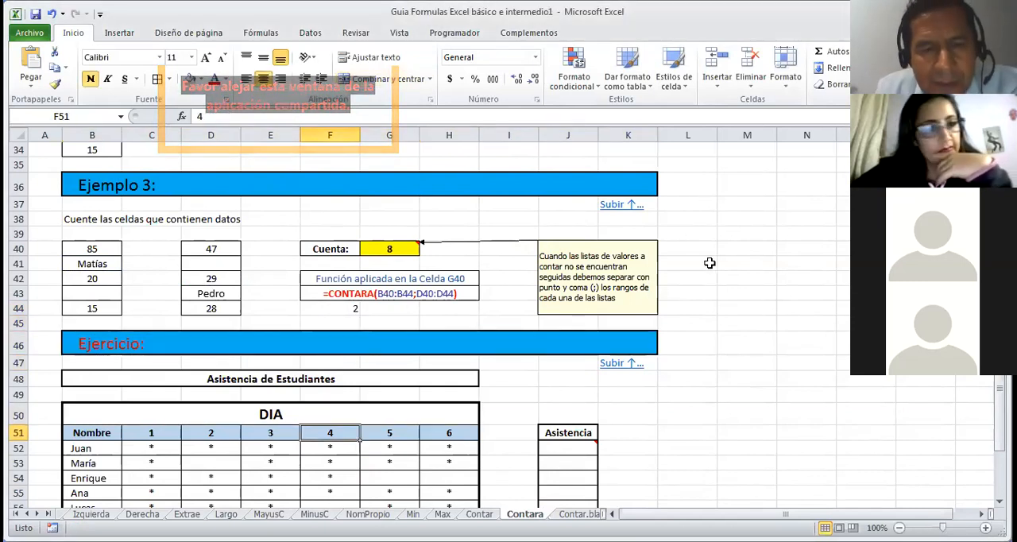
{"action": "key", "text": "Down"}
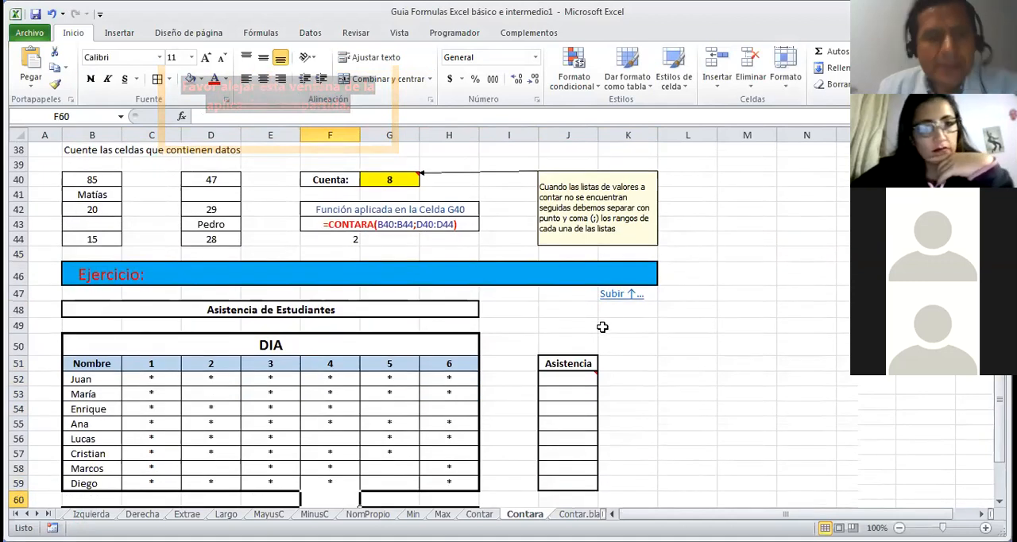
{"action": "left_click", "coordinate": [572, 381]}
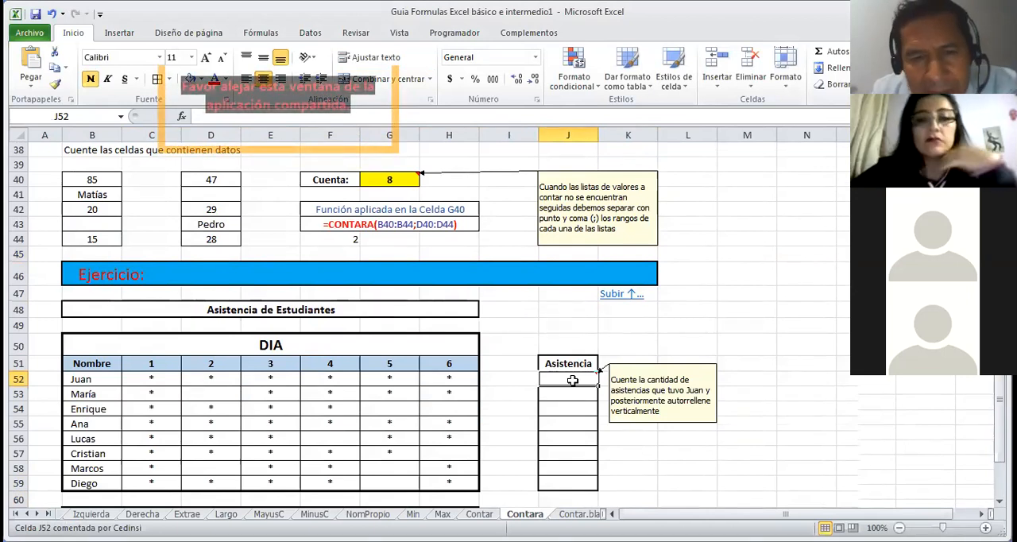
{"action": "type", "text": "="}
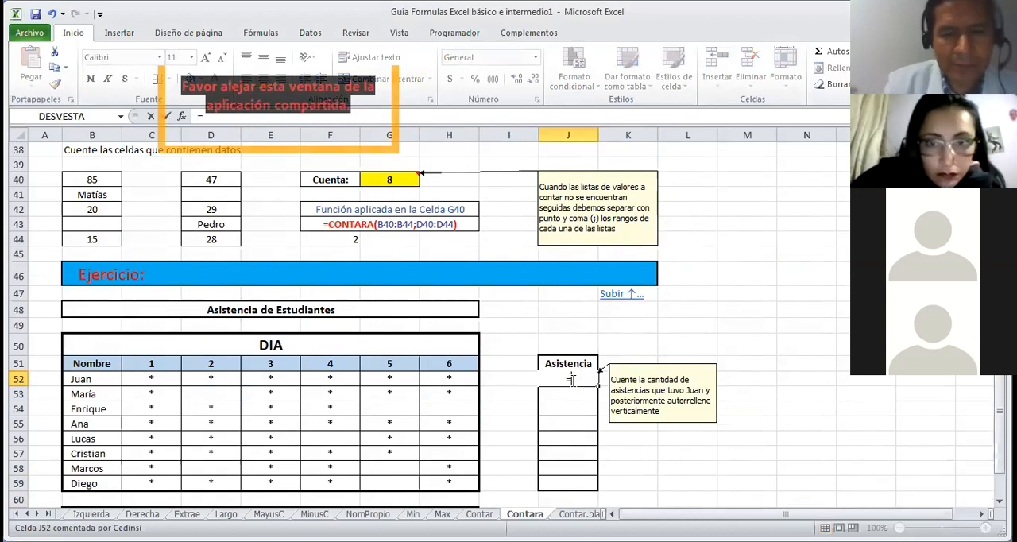
{"action": "type", "text": "co"}
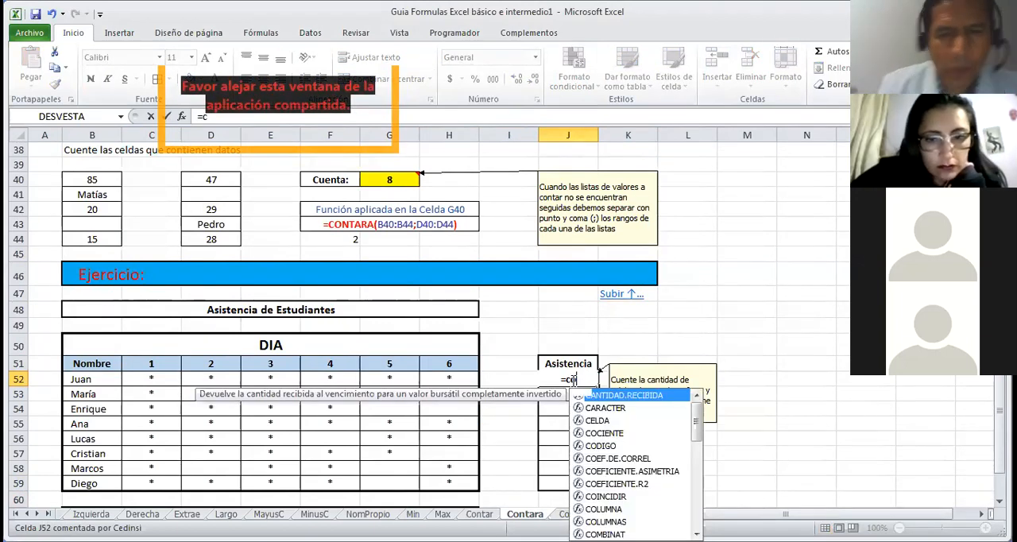
{"action": "type", "text": "nta"}
{"action": "left_click", "coordinate": [601, 447]}
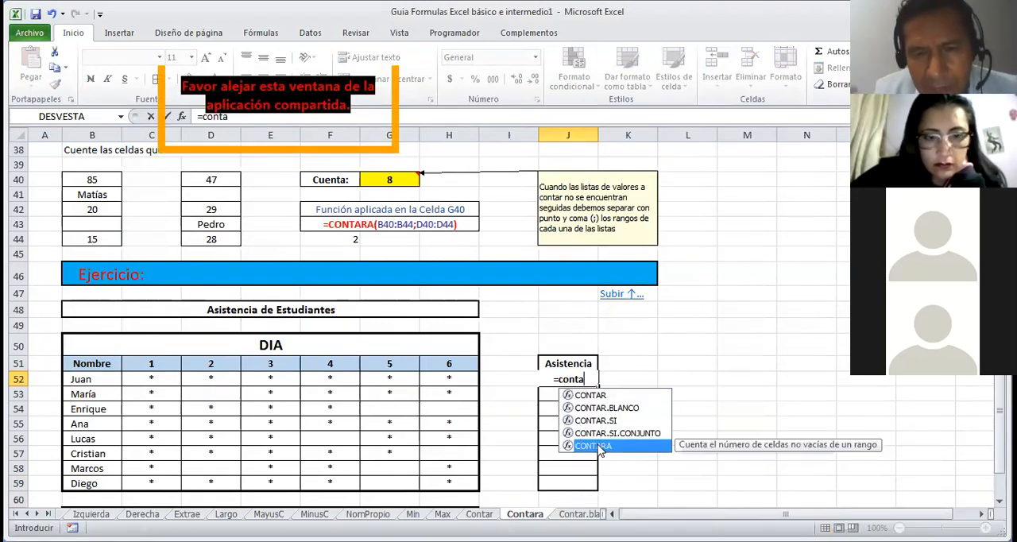
{"action": "double_click", "coordinate": [602, 448]}
{"action": "left_click_drag", "start_coordinate": [131, 379], "coordinate": [437, 380]}
{"action": "key", "text": "Return"}
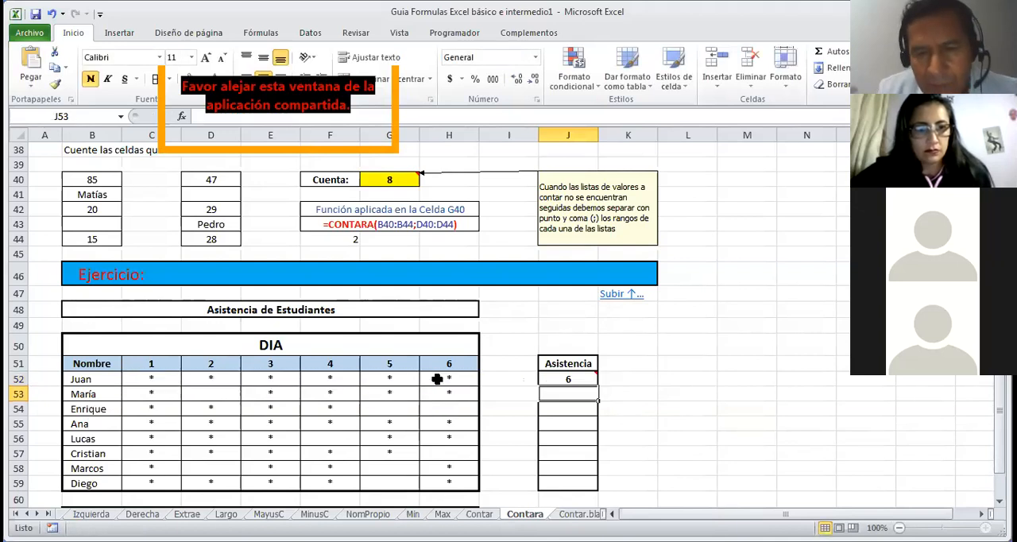
Step: Fill the J52 attendance formula down the Asistencia column to J59 and check the copied formulas in J54 and J59
{"action": "left_click", "coordinate": [545, 379]}
{"action": "left_click_drag", "start_coordinate": [598, 387], "coordinate": [597, 487]}
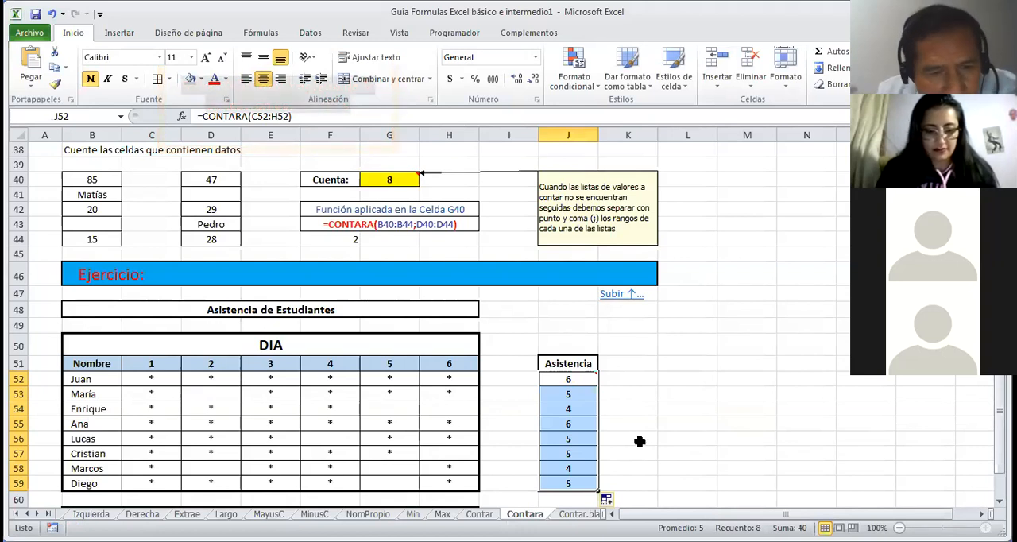
{"action": "left_click", "coordinate": [586, 409]}
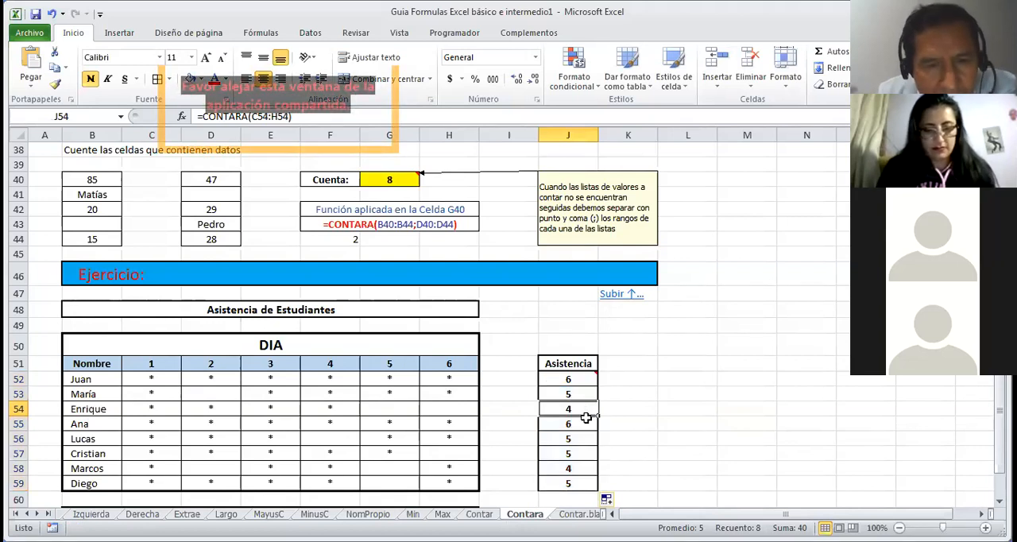
{"action": "left_click", "coordinate": [572, 482]}
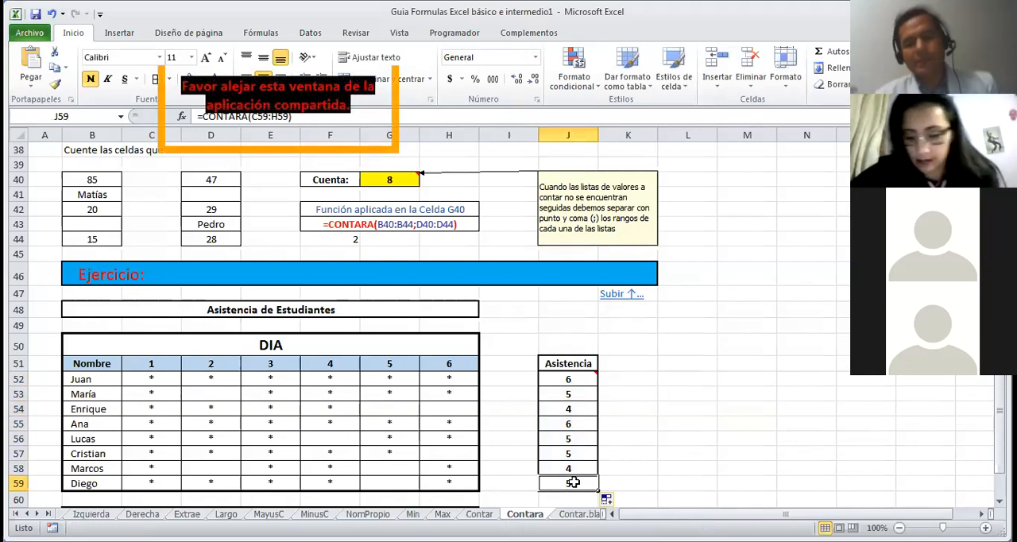
Step: Go back to the beginning of the Contara sheet, return to the table of contents and open the Contar.Blanco function sheet
{"action": "key", "text": "Down"}
{"action": "key", "text": "Down"}
{"action": "key", "text": "Down"}
{"action": "key", "text": "Down"}
{"action": "key", "text": "Down"}
{"action": "key", "text": "Up"}
{"action": "key", "text": "Up"}
{"action": "key", "text": "Up"}
{"action": "key", "text": "Up"}
{"action": "key", "text": "Up"}
{"action": "key", "text": "Up"}
{"action": "key", "text": "Up"}
{"action": "key", "text": "Up"}
{"action": "key", "text": "Up"}
{"action": "key", "text": "Up"}
{"action": "key", "text": "Up"}
{"action": "key", "text": "Up"}
{"action": "key", "text": "Up"}
{"action": "key", "text": "Up"}
{"action": "key", "text": "Up"}
{"action": "key", "text": "Up"}
{"action": "key", "text": "Up"}
{"action": "key", "text": "Up"}
{"action": "key", "text": "Up"}
{"action": "key", "text": "Up"}
{"action": "key", "text": "Up"}
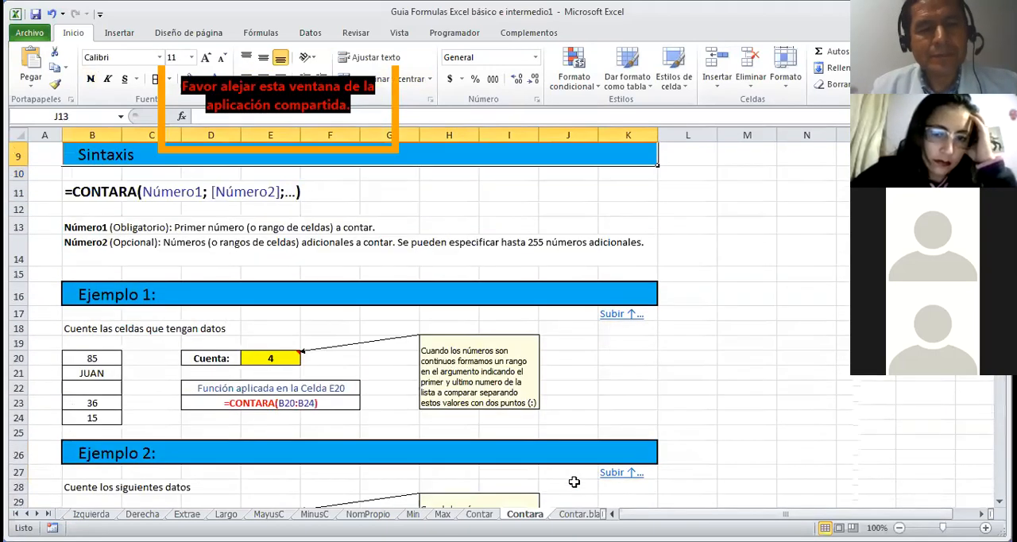
{"action": "key", "text": "Up"}
{"action": "key", "text": "Up"}
{"action": "key", "text": "Up"}
{"action": "key", "text": "Up"}
{"action": "key", "text": "Up"}
{"action": "key", "text": "Up"}
{"action": "key", "text": "Up"}
{"action": "key", "text": "Up"}
{"action": "key", "text": "Up"}
{"action": "key", "text": "Up"}
{"action": "key", "text": "Up"}
{"action": "key", "text": "Up"}
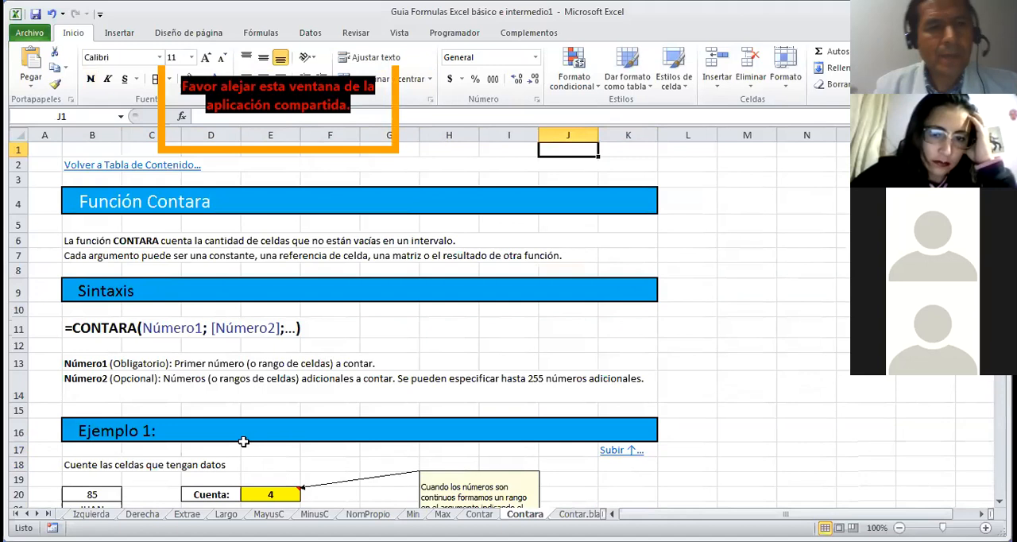
{"action": "left_click", "coordinate": [148, 166]}
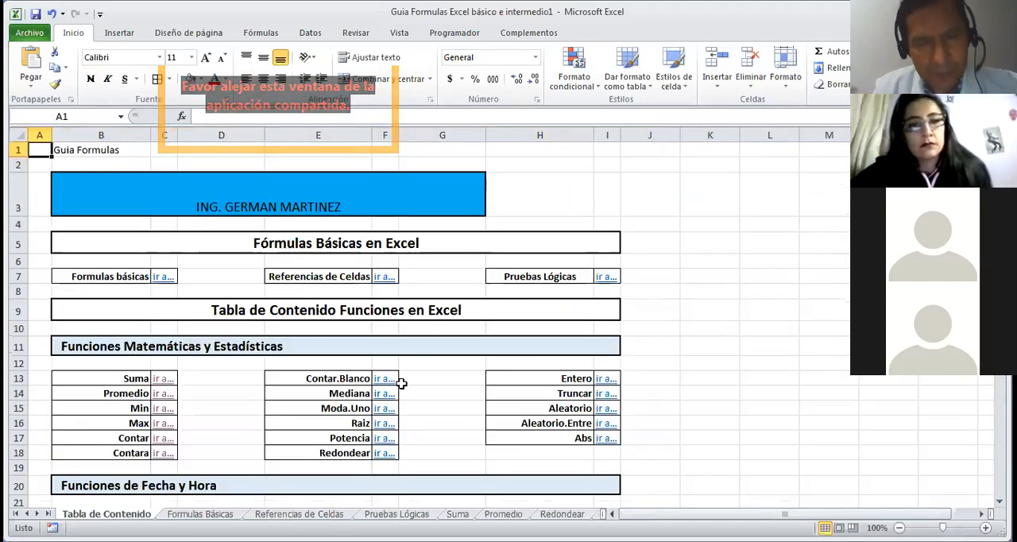
{"action": "left_click", "coordinate": [381, 382]}
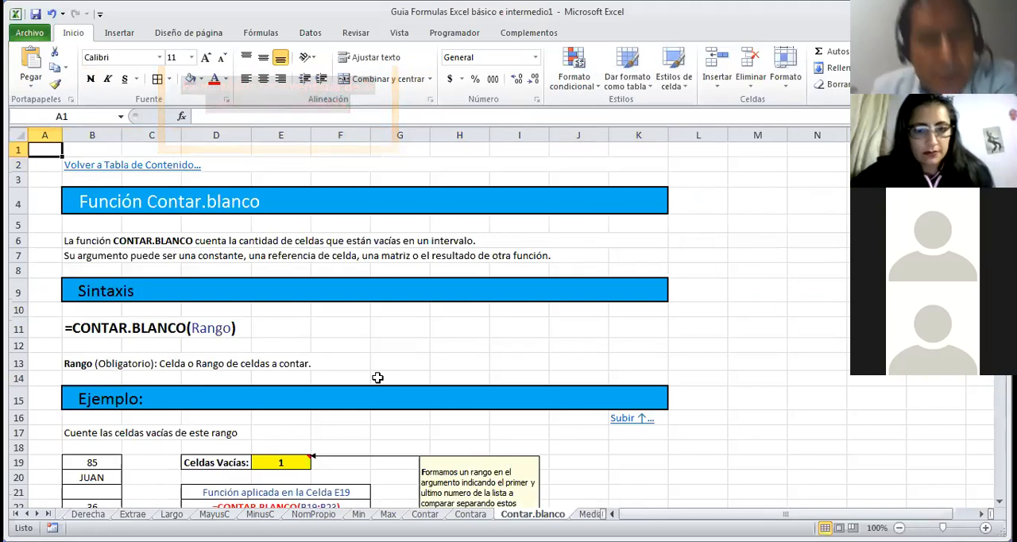
Step: Review the CONTAR.BLANCO description, syntax and example, inspecting the empty cell B21 and the formula in E19
{"action": "key", "text": "Down"}
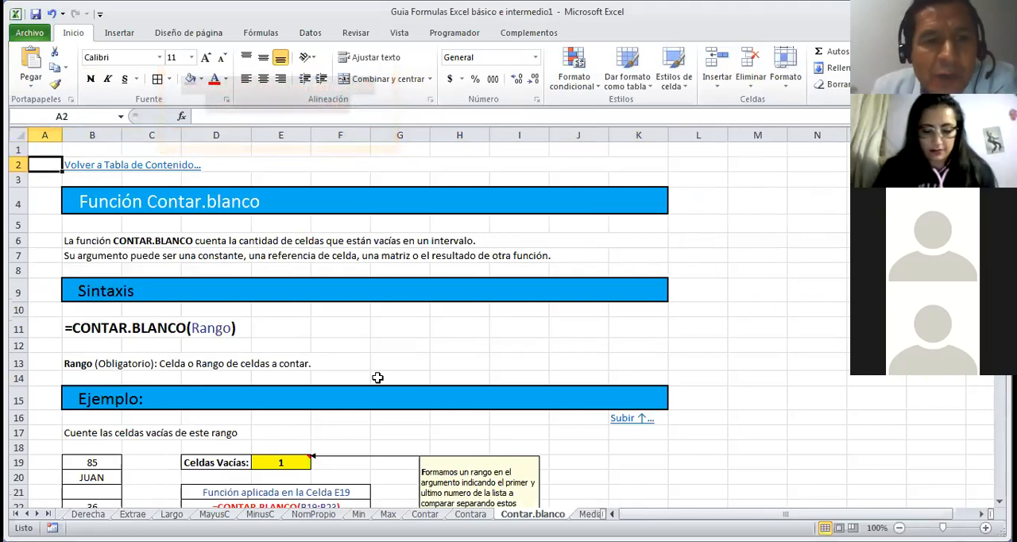
{"action": "key", "text": "Up"}
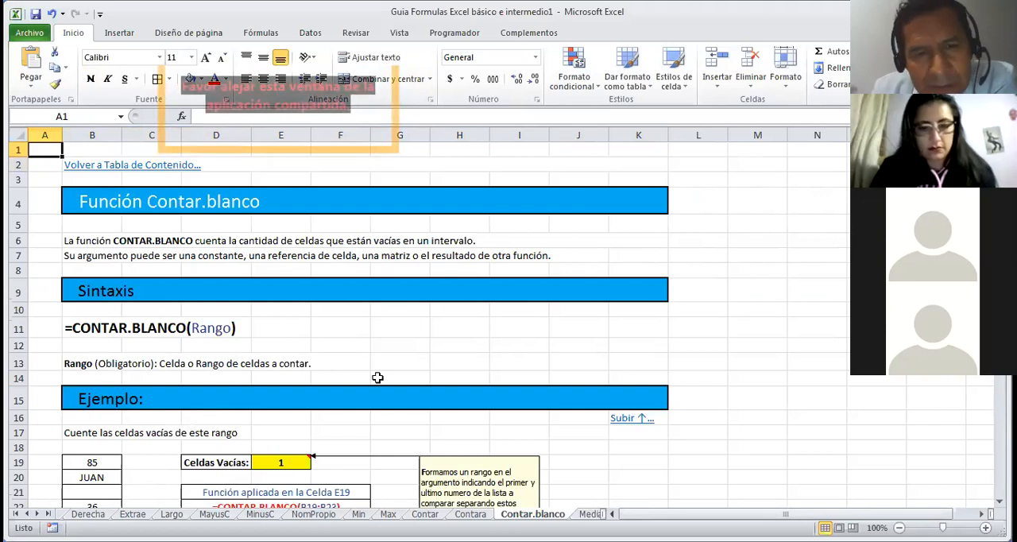
{"action": "key", "text": "Down"}
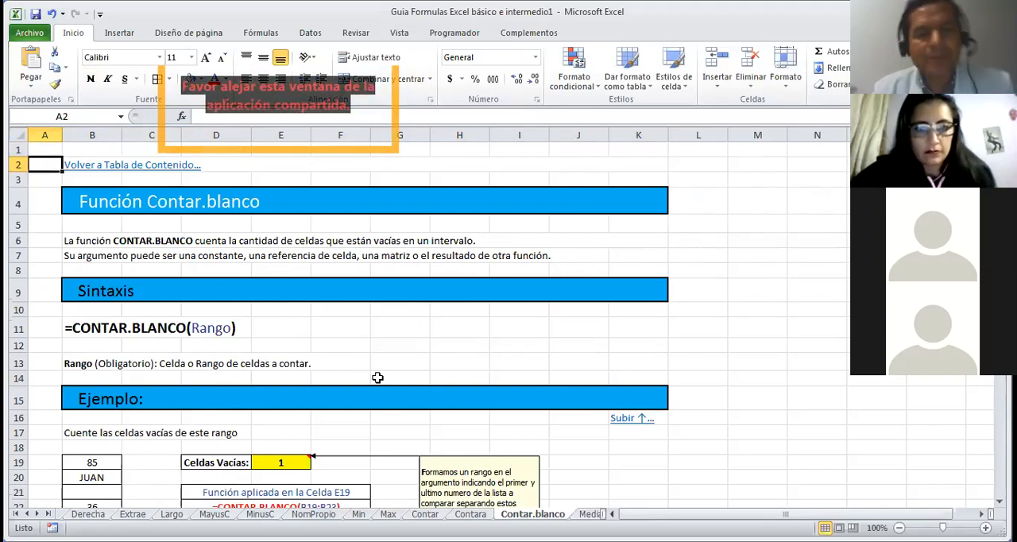
{"action": "left_click", "coordinate": [364, 427]}
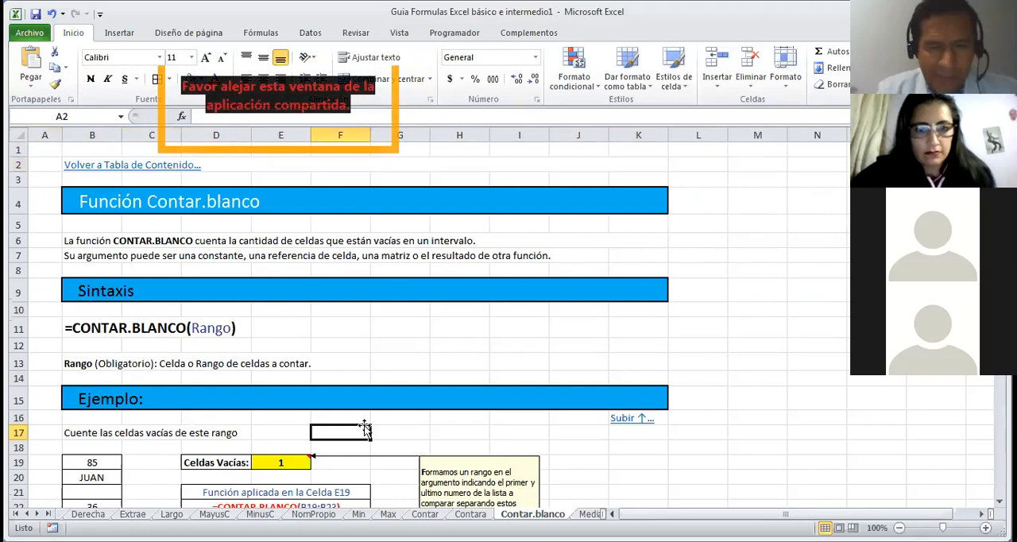
{"action": "key", "text": "Down"}
{"action": "key", "text": "Down"}
{"action": "key", "text": "Down"}
{"action": "key", "text": "Down"}
{"action": "key", "text": "Down"}
{"action": "key", "text": "Down"}
{"action": "key", "text": "Down"}
{"action": "key", "text": "Down"}
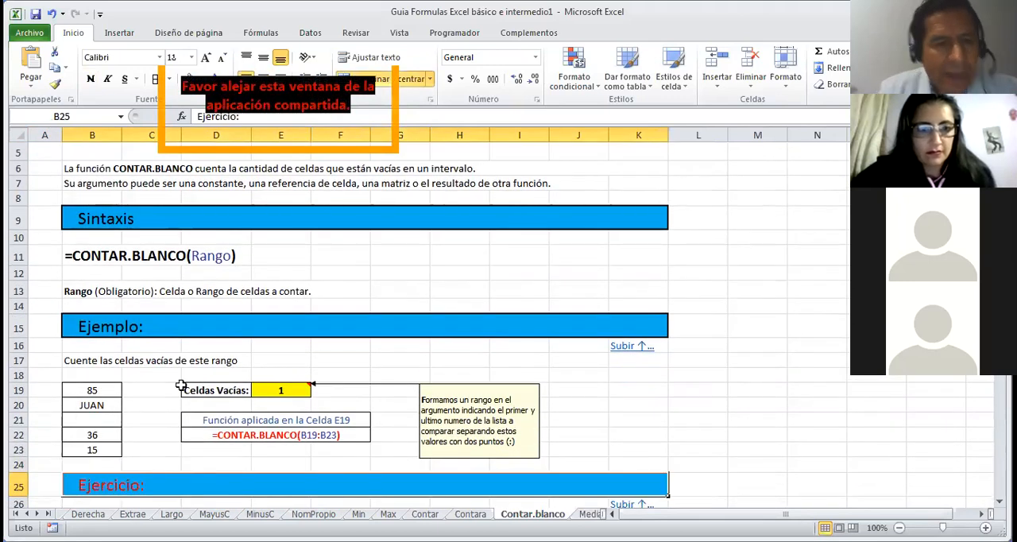
{"action": "left_click", "coordinate": [103, 420]}
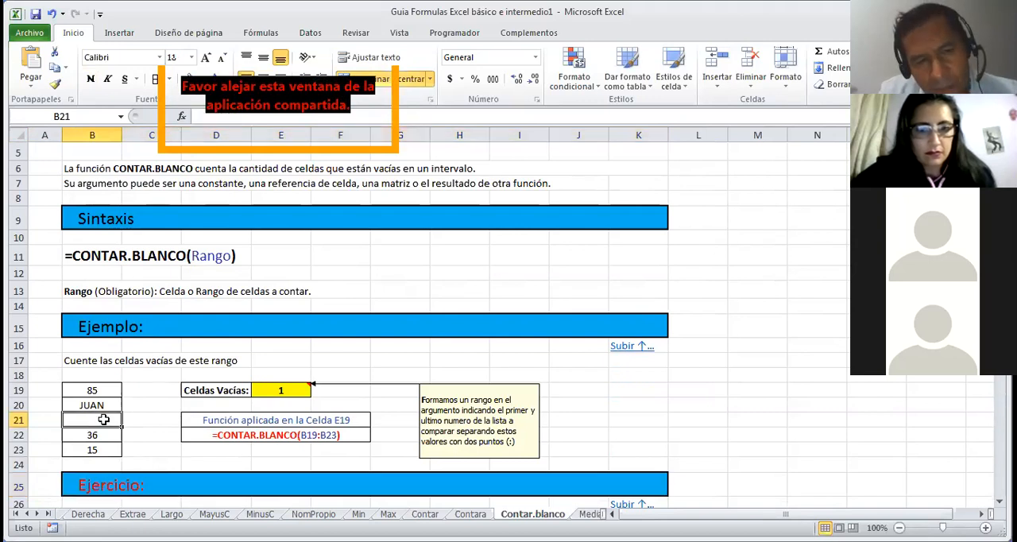
{"action": "left_click", "coordinate": [274, 389]}
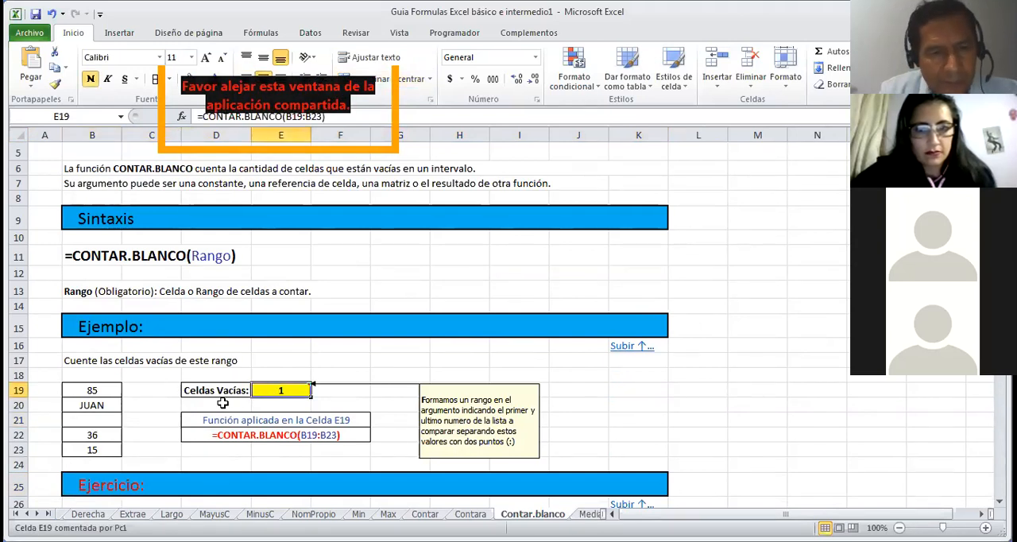
Step: Count the empty cells of the example list in column B with a CONTAR.BLANCO formula in D20
{"action": "left_click", "coordinate": [222, 405]}
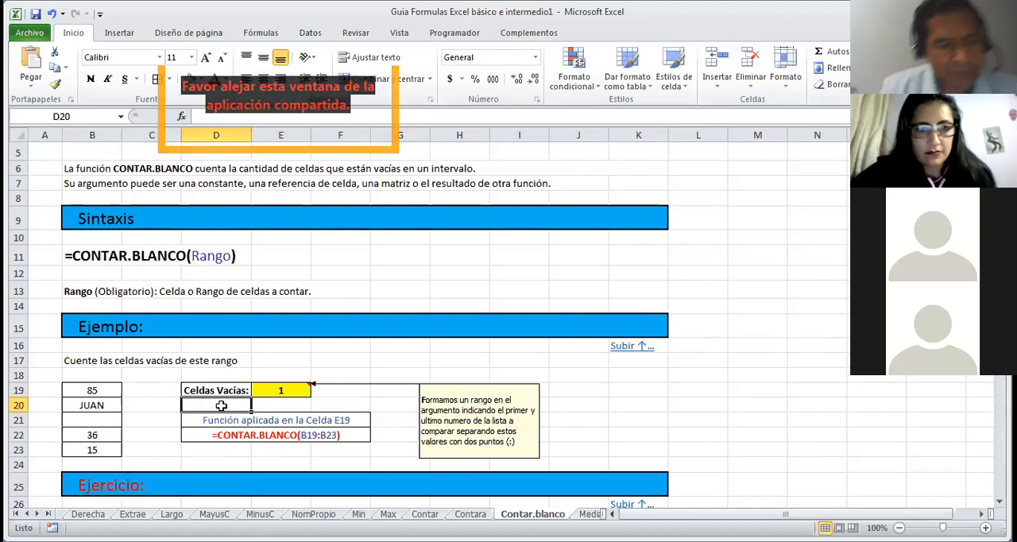
{"action": "type", "text": "=co"}
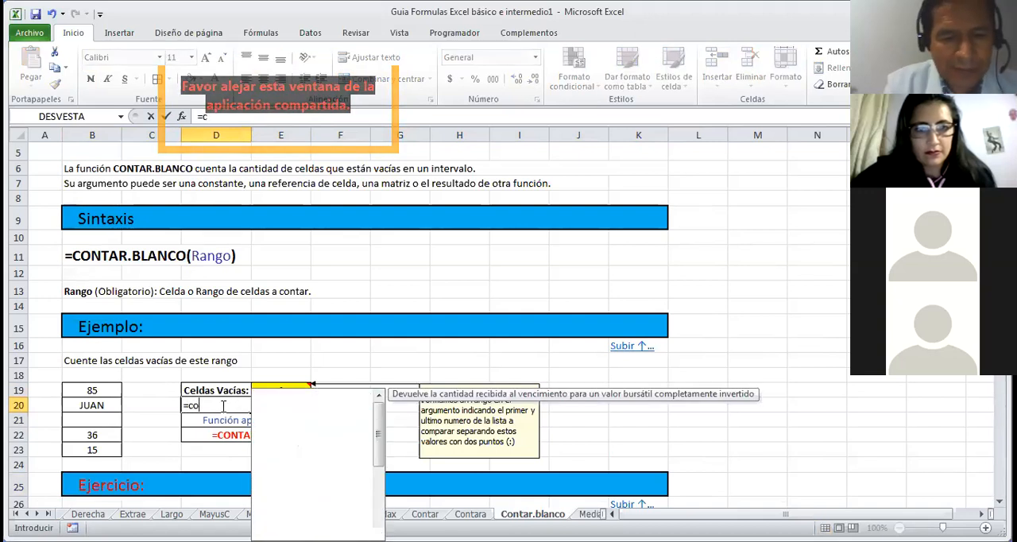
{"action": "type", "text": "ntar"}
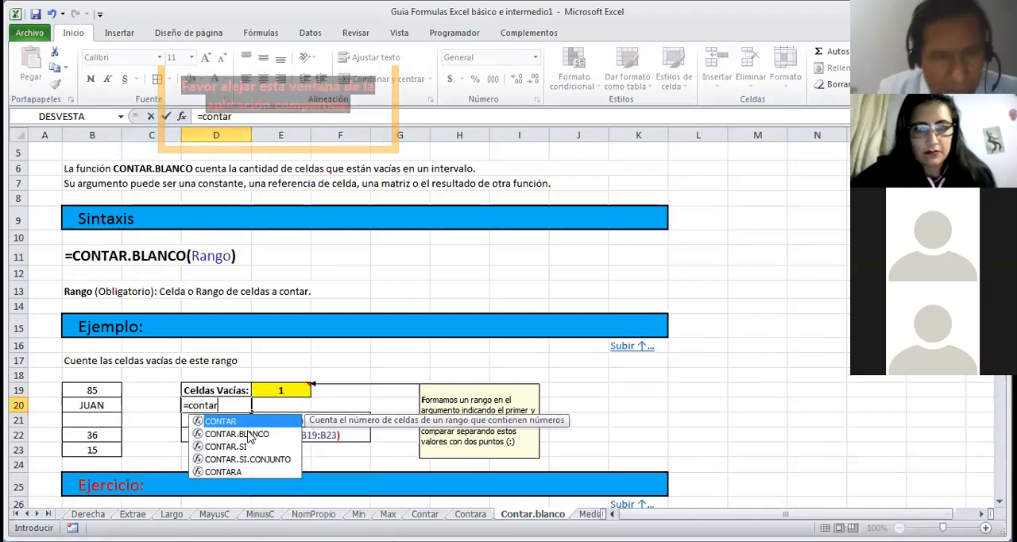
{"action": "left_click", "coordinate": [239, 434]}
{"action": "double_click", "coordinate": [248, 437]}
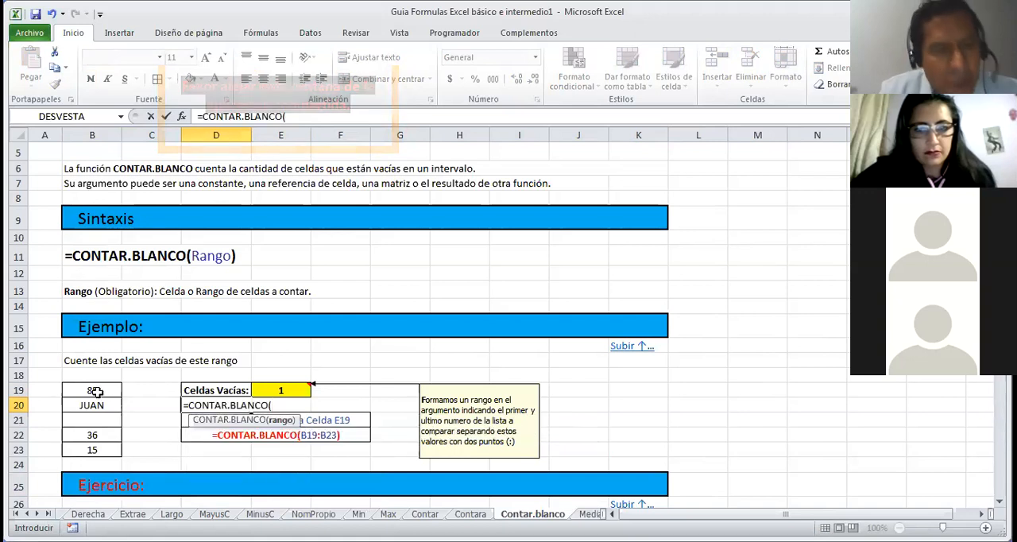
{"action": "left_click_drag", "start_coordinate": [97, 392], "coordinate": [102, 421]}
{"action": "key", "text": "Return"}
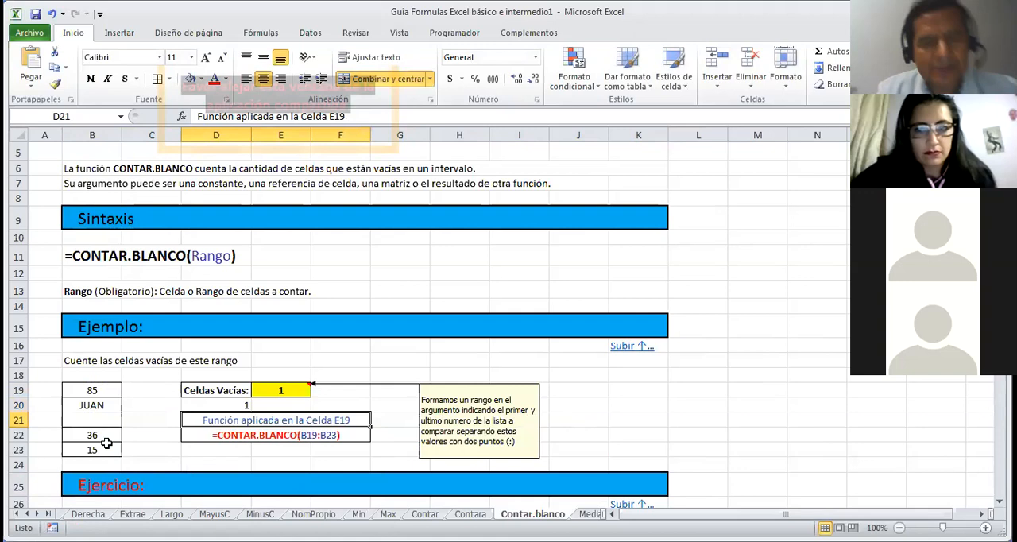
Step: Count the first student's absences in J31 of the Ejercicio with CONTAR.BLANCO over C31:H31 and fill the Fallas column down to J38
{"action": "key", "text": "Down"}
{"action": "key", "text": "Down"}
{"action": "key", "text": "Down"}
{"action": "key", "text": "Down"}
{"action": "key", "text": "Down"}
{"action": "key", "text": "Down"}
{"action": "key", "text": "Down"}
{"action": "key", "text": "Down"}
{"action": "key", "text": "Down"}
{"action": "key", "text": "Down"}
{"action": "key", "text": "Down"}
{"action": "key", "text": "Down"}
{"action": "key", "text": "Down"}
{"action": "key", "text": "Down"}
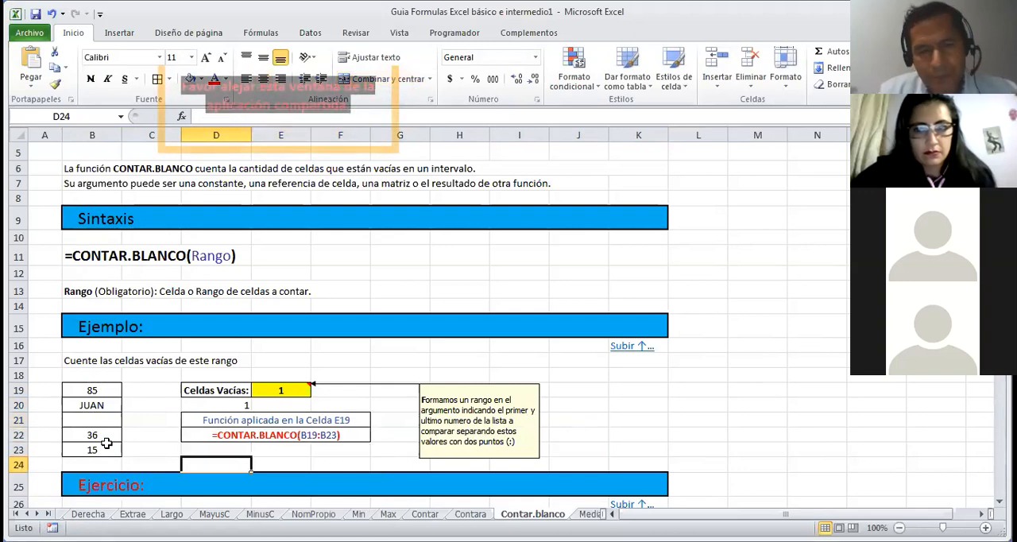
{"action": "key", "text": "Down"}
{"action": "key", "text": "Down"}
{"action": "key", "text": "Down"}
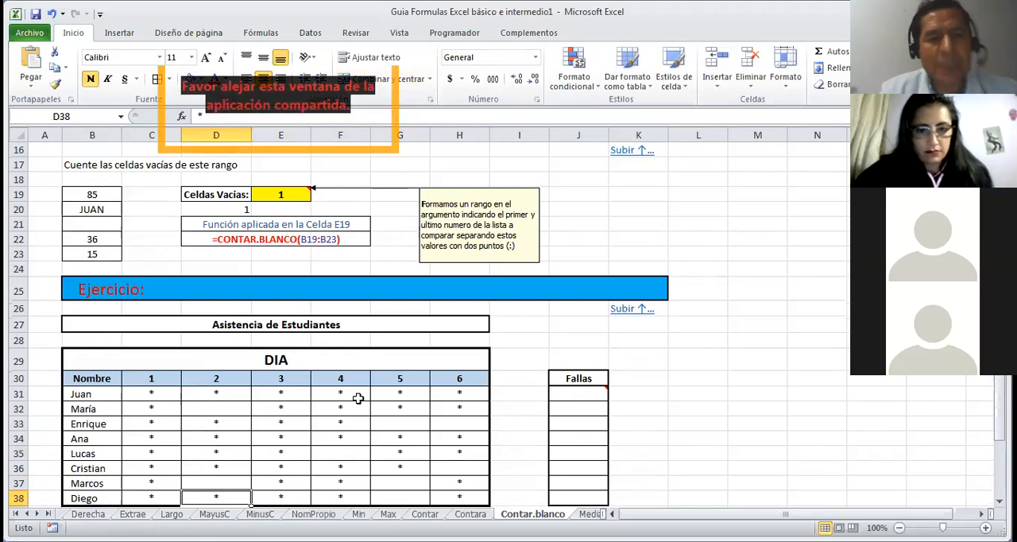
{"action": "left_click", "coordinate": [564, 394]}
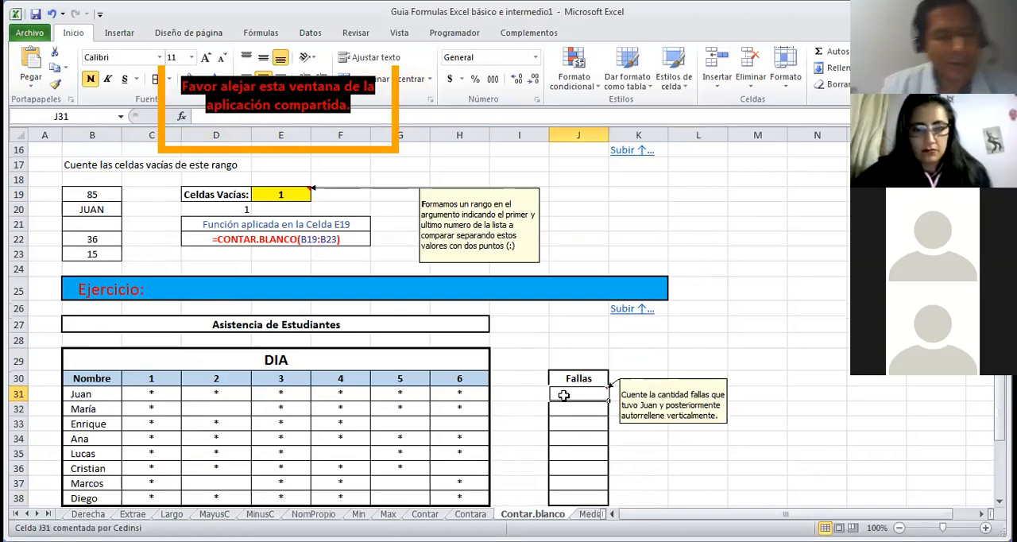
{"action": "type", "text": "=c"}
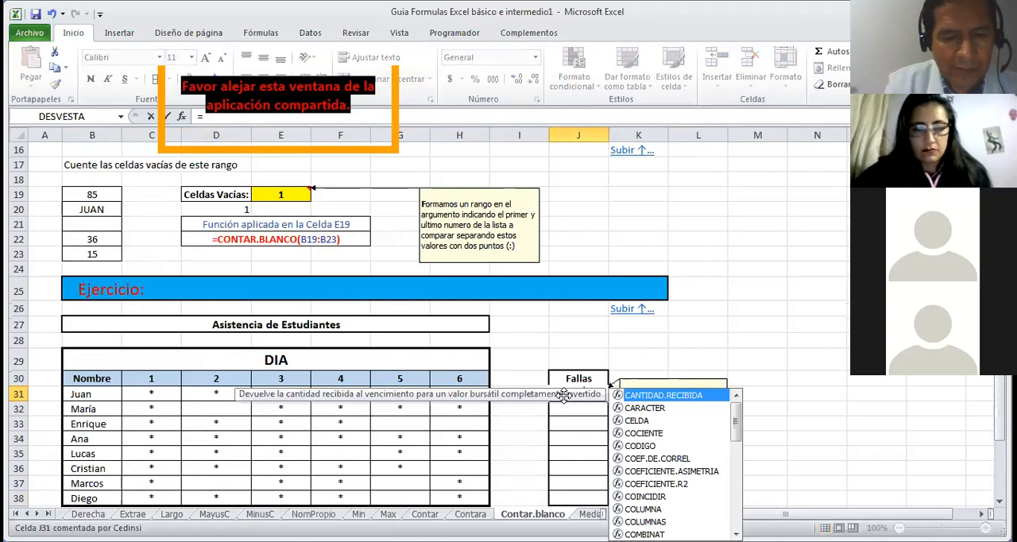
{"action": "type", "text": "ontar"}
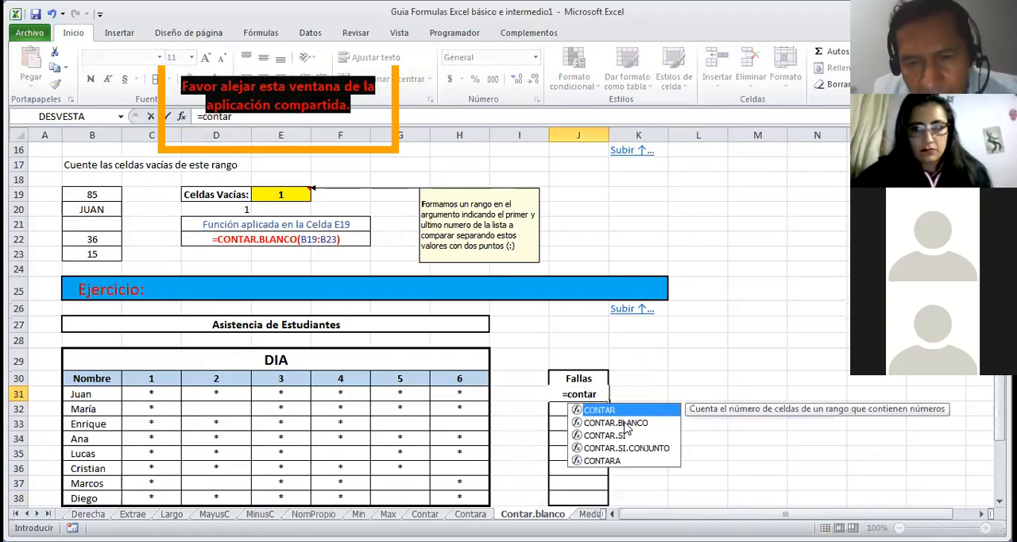
{"action": "left_click", "coordinate": [625, 424]}
{"action": "double_click", "coordinate": [626, 423]}
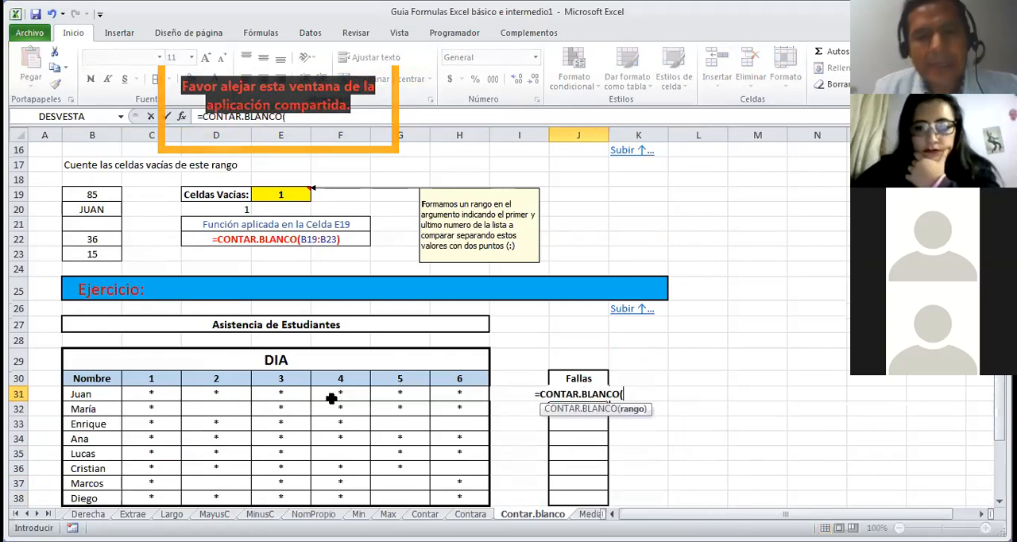
{"action": "left_click_drag", "start_coordinate": [152, 389], "coordinate": [437, 392]}
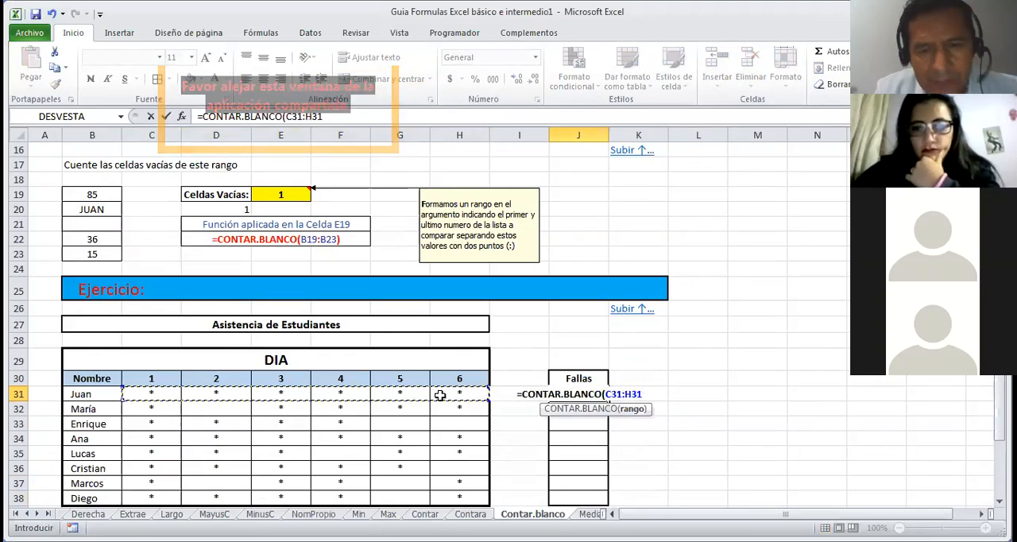
{"action": "key", "text": "Return"}
{"action": "left_click", "coordinate": [572, 395]}
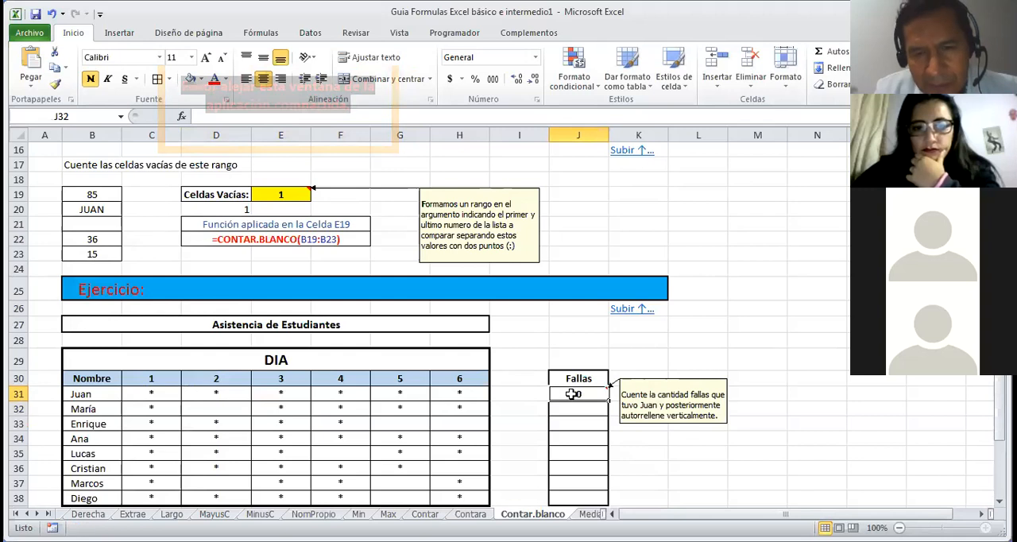
{"action": "left_click_drag", "start_coordinate": [608, 401], "coordinate": [607, 496]}
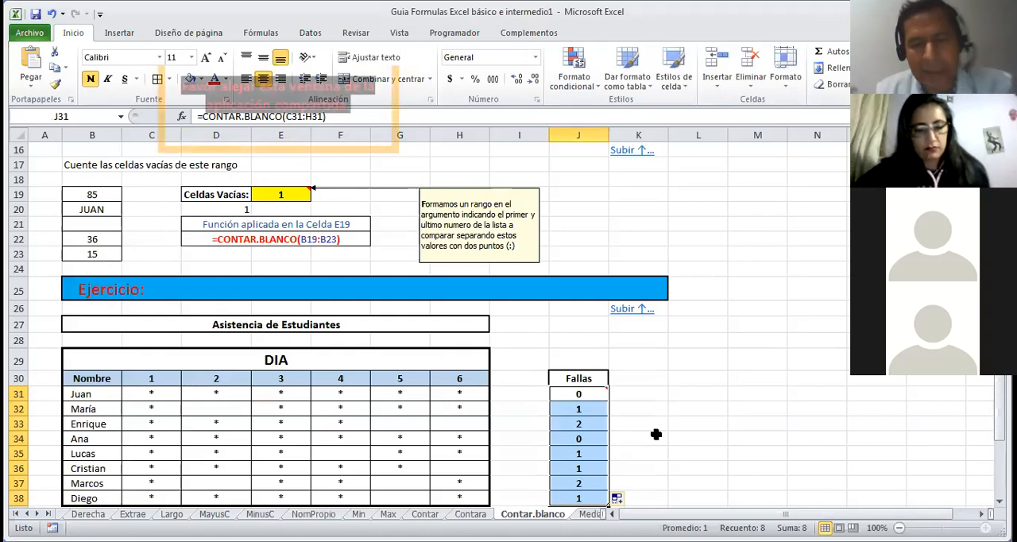
Step: Inspect the blank attendance cells under day 2, such as D32 and D37, against the Fallas counts
{"action": "key", "text": "Left"}
{"action": "key", "text": "Left"}
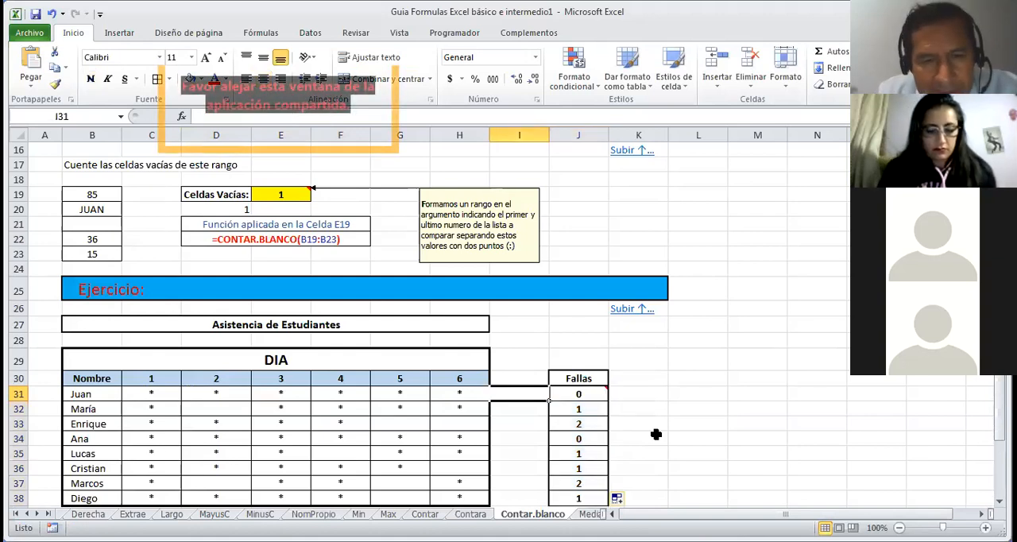
{"action": "key", "text": "Left"}
{"action": "key", "text": "Down"}
{"action": "key", "text": "Left"}
{"action": "key", "text": "Left"}
{"action": "key", "text": "Left"}
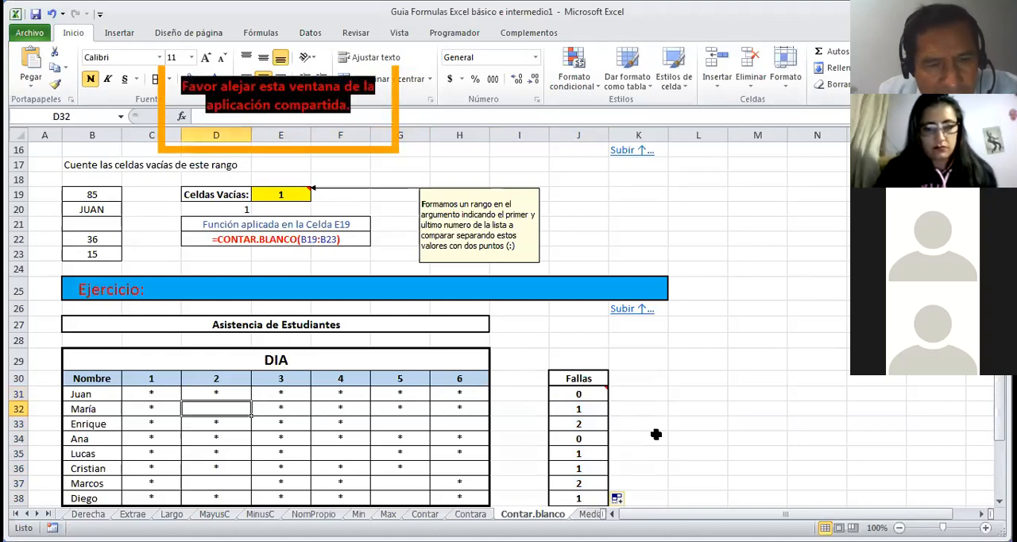
{"action": "key", "text": "Down"}
{"action": "key", "text": "Down"}
{"action": "key", "text": "Down"}
{"action": "key", "text": "Down"}
{"action": "key", "text": "Down"}
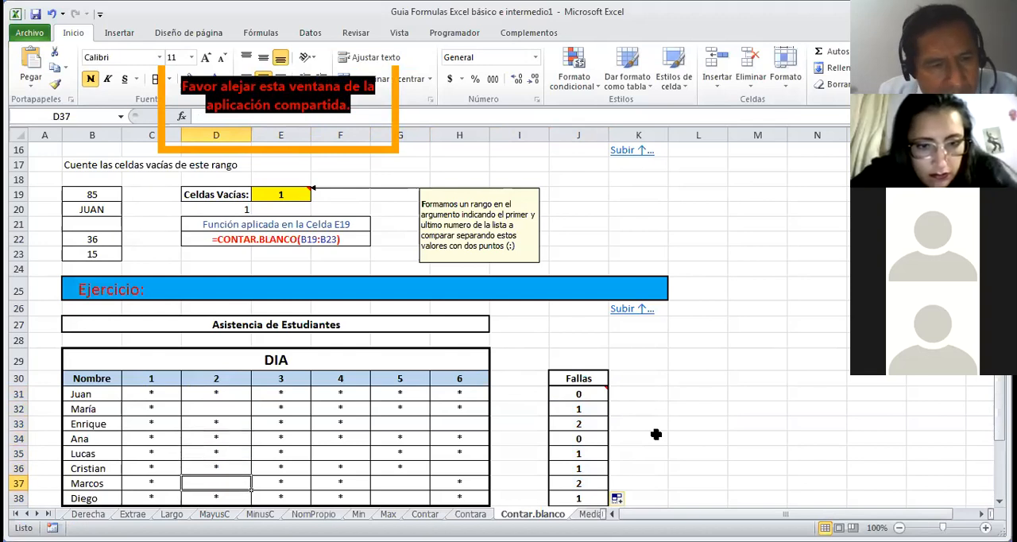
{"action": "key", "text": "Down"}
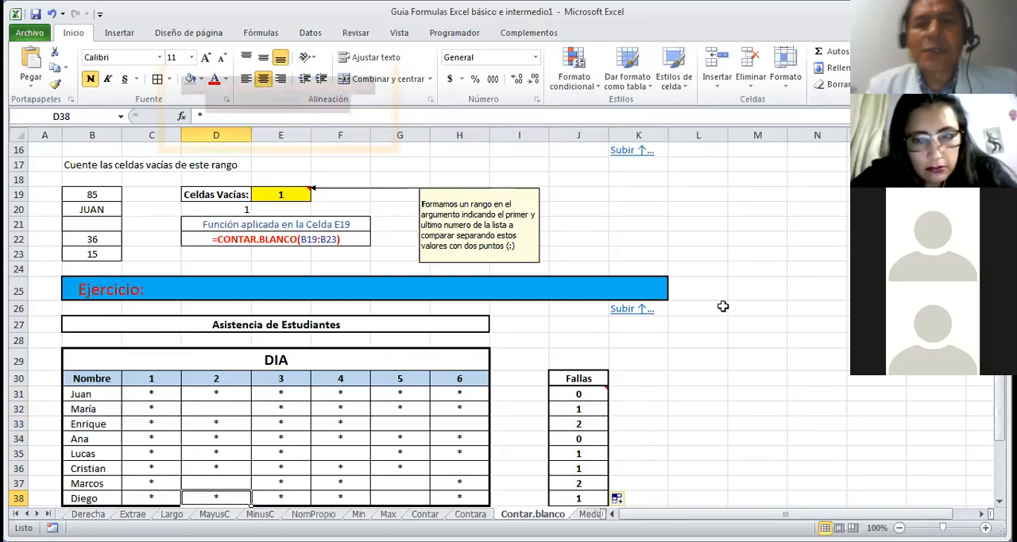
Step: Review the Contar.blanco sheet from its title and description down to the attendance exercise
{"action": "left_click", "coordinate": [637, 211]}
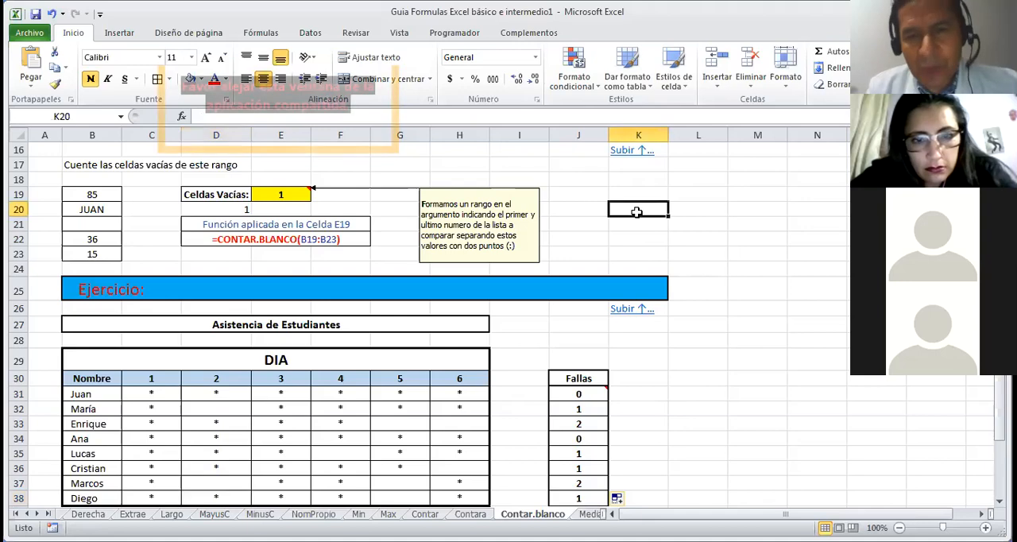
{"action": "key", "text": "Up"}
{"action": "key", "text": "Page_Up"}
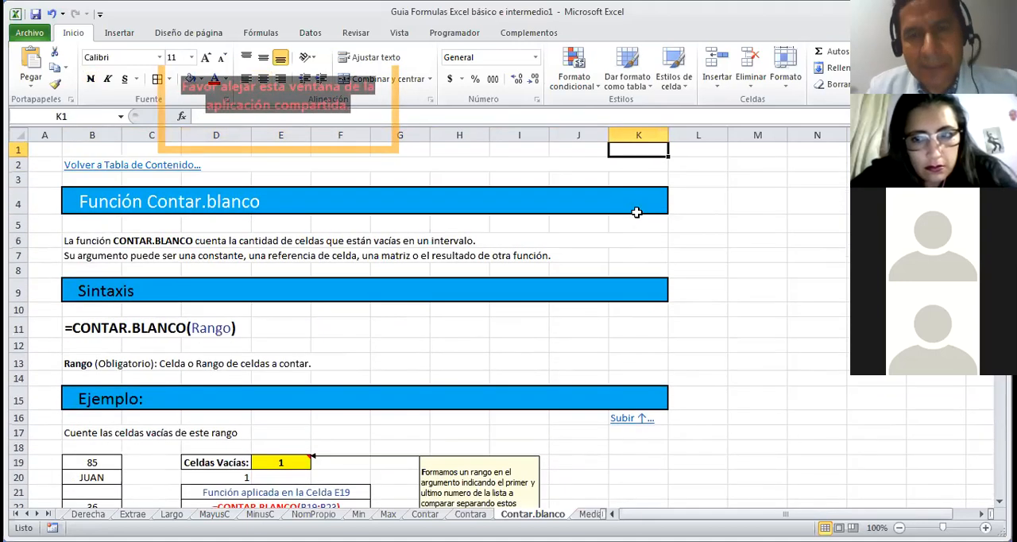
{"action": "key", "text": "Left"}
{"action": "key", "text": "Left"}
{"action": "key", "text": "Left"}
{"action": "key", "text": "Left"}
{"action": "key", "text": "Left"}
{"action": "key", "text": "Left"}
{"action": "key", "text": "Left"}
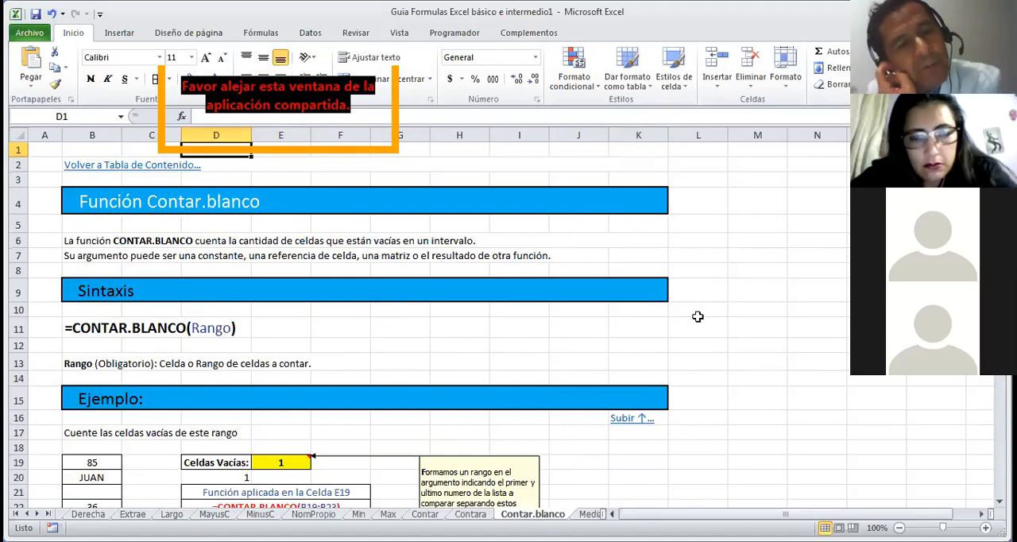
{"action": "key", "text": "Down"}
{"action": "key", "text": "Down"}
{"action": "key", "text": "Down"}
{"action": "key", "text": "Down"}
{"action": "key", "text": "Down"}
{"action": "key", "text": "Down"}
{"action": "key", "text": "Down"}
{"action": "key", "text": "Down"}
{"action": "key", "text": "Down"}
{"action": "key", "text": "Down"}
{"action": "key", "text": "Down"}
{"action": "key", "text": "Down"}
{"action": "key", "text": "Down"}
{"action": "key", "text": "Down"}
{"action": "key", "text": "Down"}
{"action": "key", "text": "Down"}
{"action": "key", "text": "Down"}
{"action": "key", "text": "Down"}
{"action": "key", "text": "Down"}
{"action": "key", "text": "Down"}
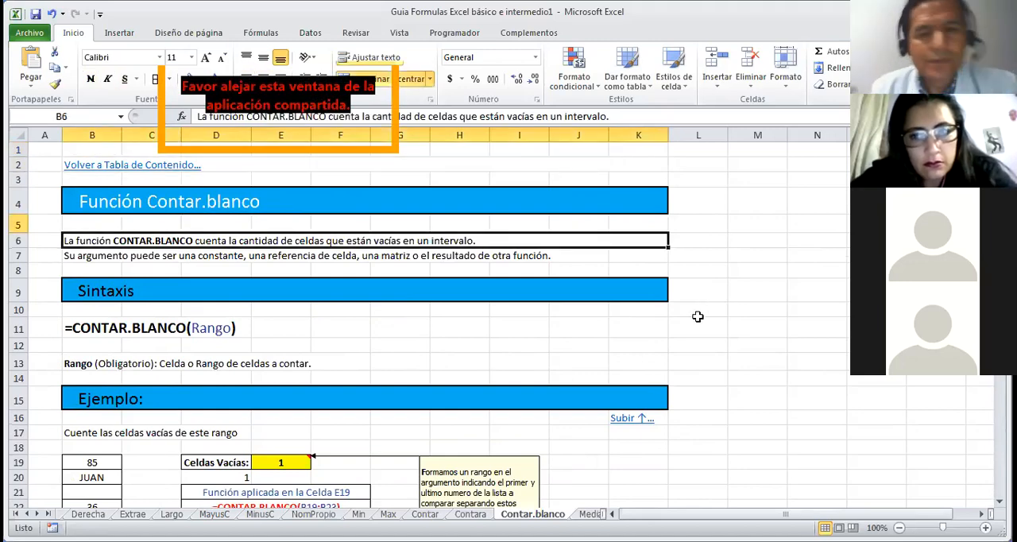
{"action": "key", "text": "Down"}
{"action": "key", "text": "Down"}
{"action": "key", "text": "Down"}
{"action": "key", "text": "Down"}
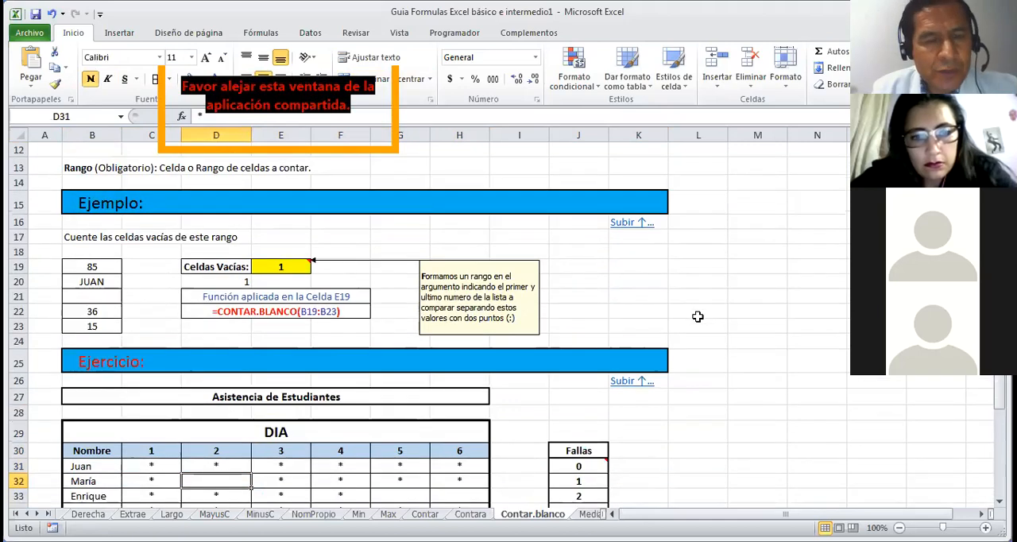
Step: Go back to the beginning of the sheet, return to the table of contents and reopen the Contar.Blanco function sheet
{"action": "left_click", "coordinate": [683, 251]}
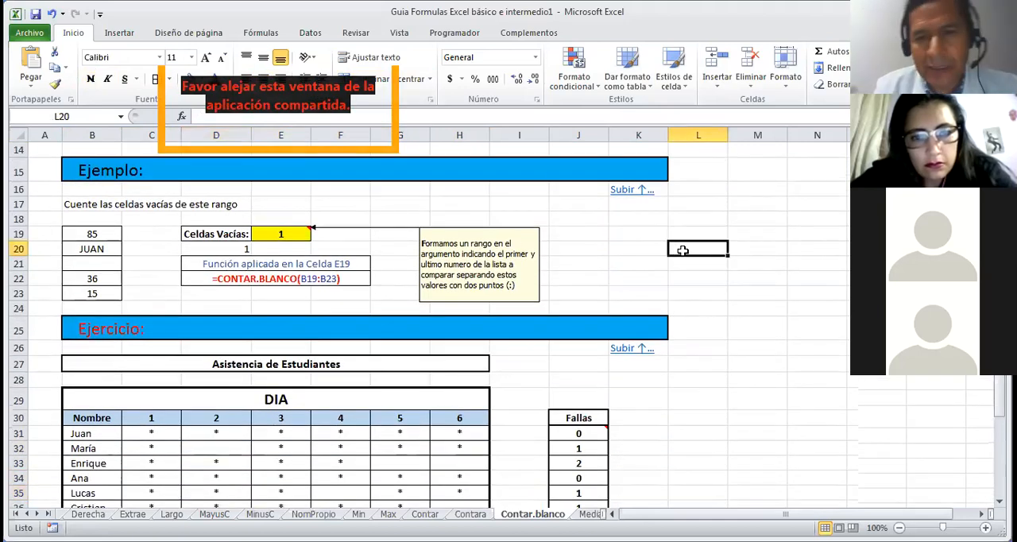
{"action": "key", "text": "Up"}
{"action": "key", "text": "Up"}
{"action": "key", "text": "Up"}
{"action": "key", "text": "Up"}
{"action": "key", "text": "Up"}
{"action": "key", "text": "Up"}
{"action": "key", "text": "Up"}
{"action": "key", "text": "Up"}
{"action": "key", "text": "Up"}
{"action": "key", "text": "Up"}
{"action": "key", "text": "Up"}
{"action": "key", "text": "Up"}
{"action": "key", "text": "Up"}
{"action": "key", "text": "Up"}
{"action": "key", "text": "Up"}
{"action": "key", "text": "Up"}
{"action": "key", "text": "Up"}
{"action": "key", "text": "Up"}
{"action": "key", "text": "Up"}
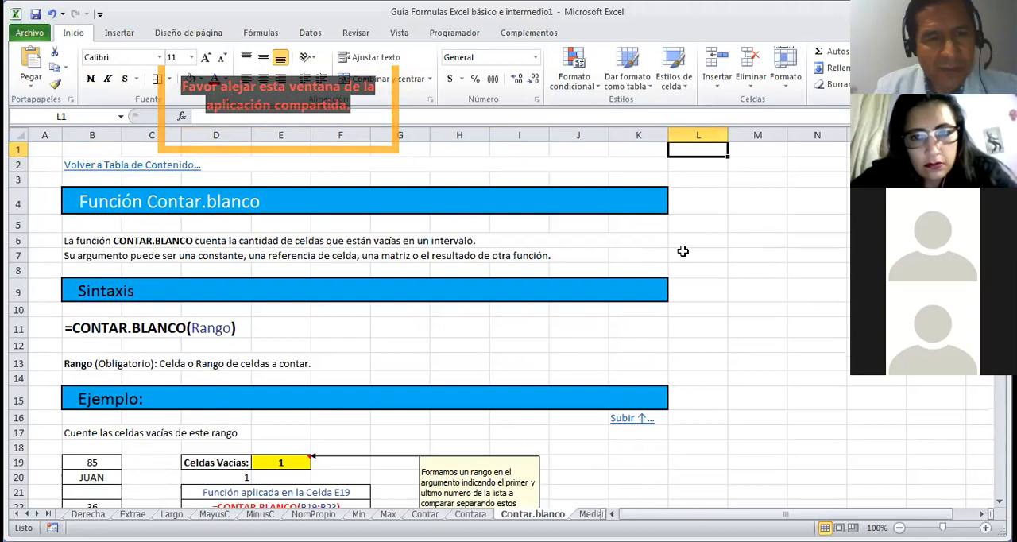
{"action": "left_click", "coordinate": [159, 169]}
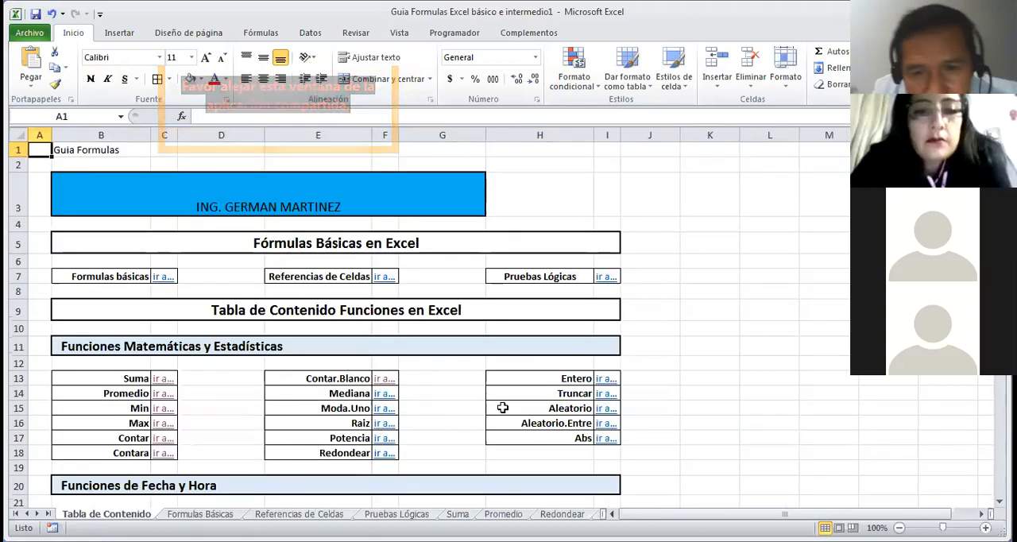
{"action": "left_click", "coordinate": [387, 384]}
Step: Start a CONTAR.SI formula in B12 to view its arguments, and cancel the entry
{"action": "key", "text": "Down"}
{"action": "key", "text": "Down"}
{"action": "key", "text": "Down"}
{"action": "key", "text": "Down"}
{"action": "key", "text": "Down"}
{"action": "key", "text": "Down"}
{"action": "key", "text": "Down"}
{"action": "key", "text": "Down"}
{"action": "key", "text": "Down"}
{"action": "key", "text": "Down"}
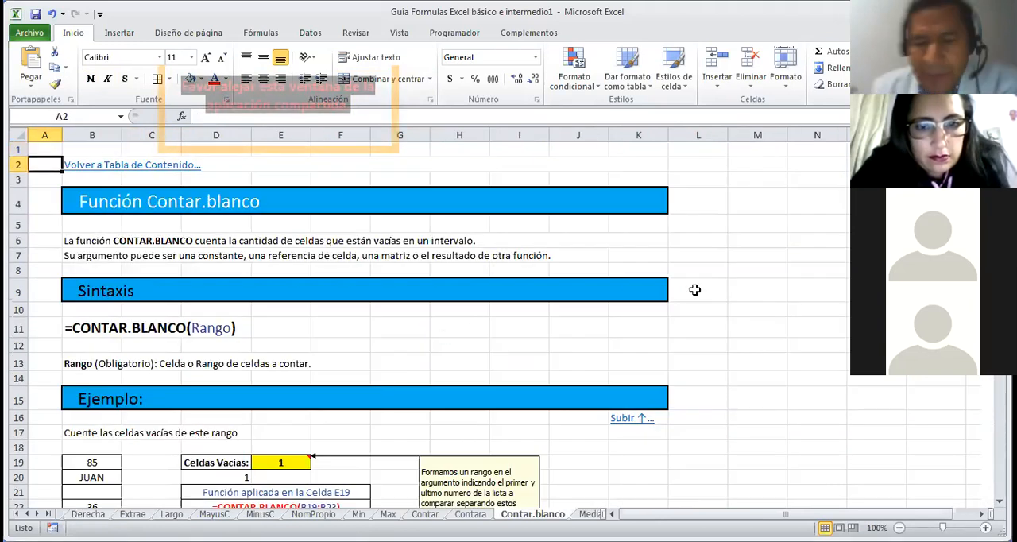
{"action": "key", "text": "Down"}
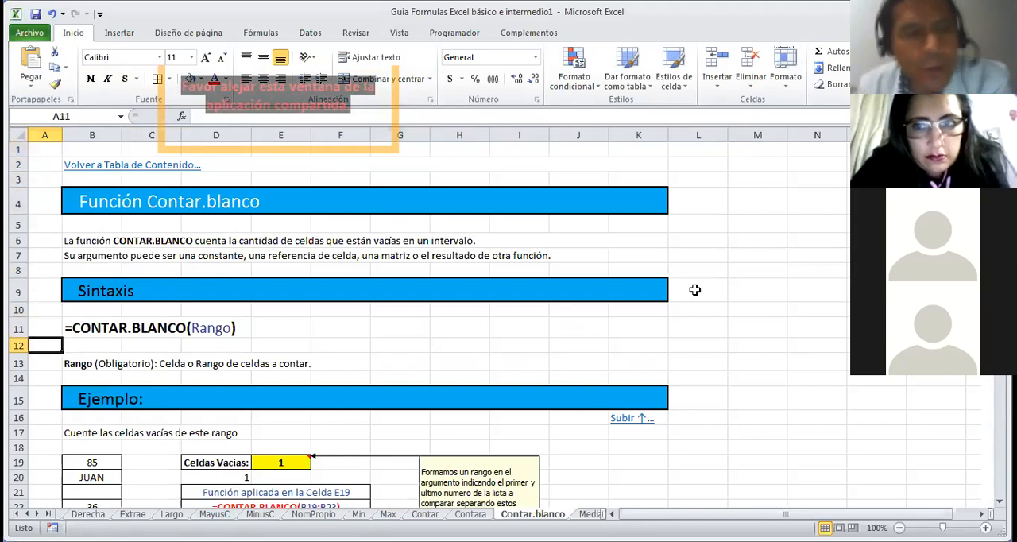
{"action": "key", "text": "Right"}
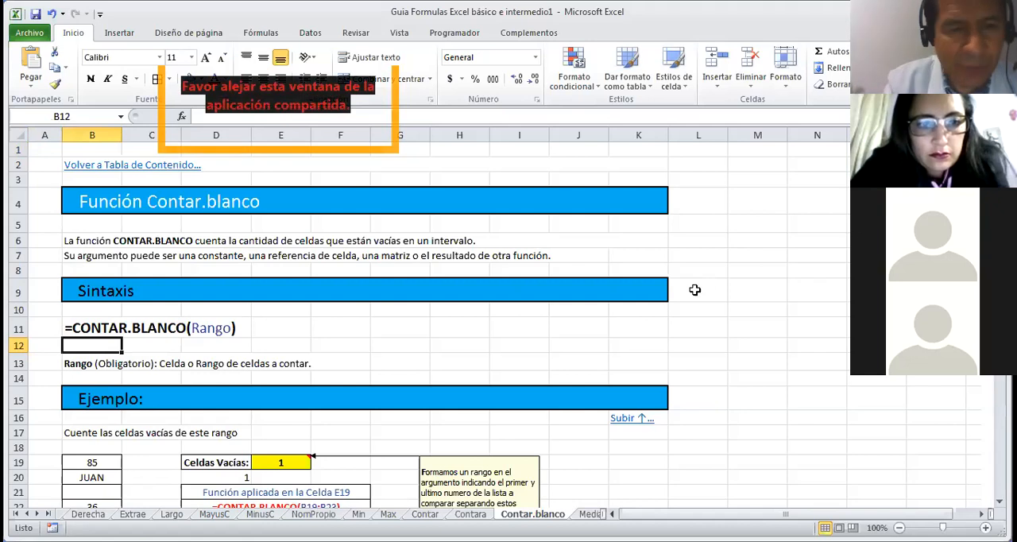
{"action": "type", "text": "=contar"}
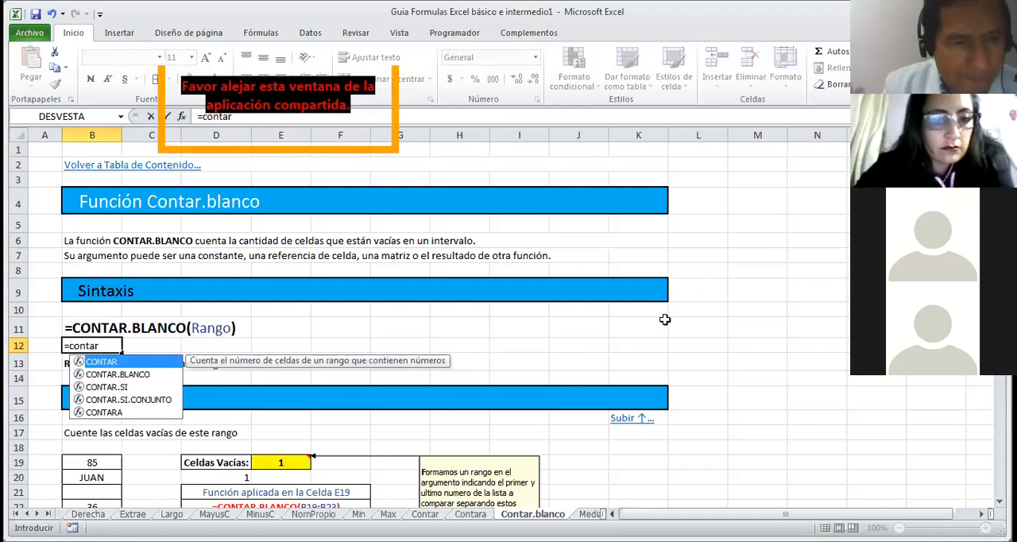
{"action": "left_click", "coordinate": [116, 388]}
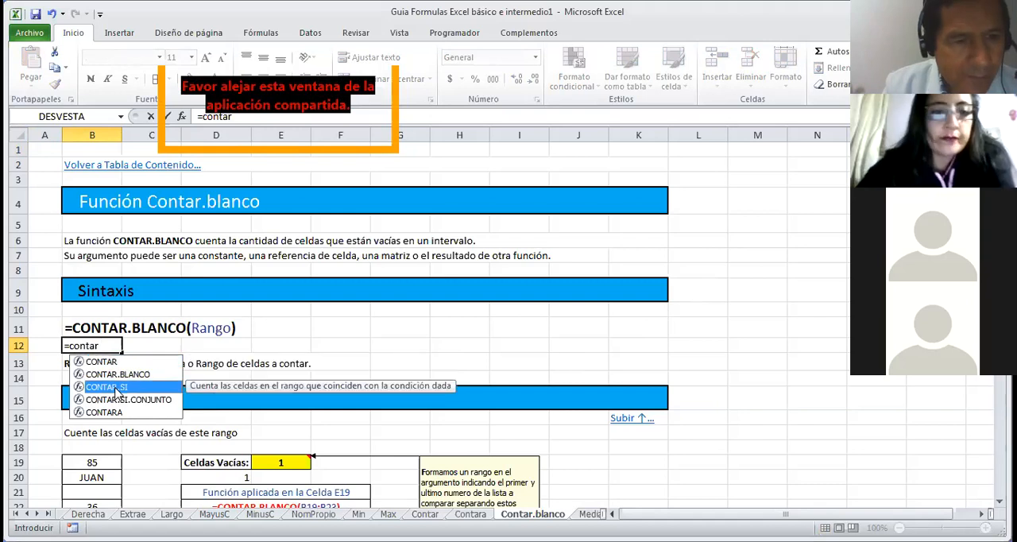
{"action": "double_click", "coordinate": [116, 388]}
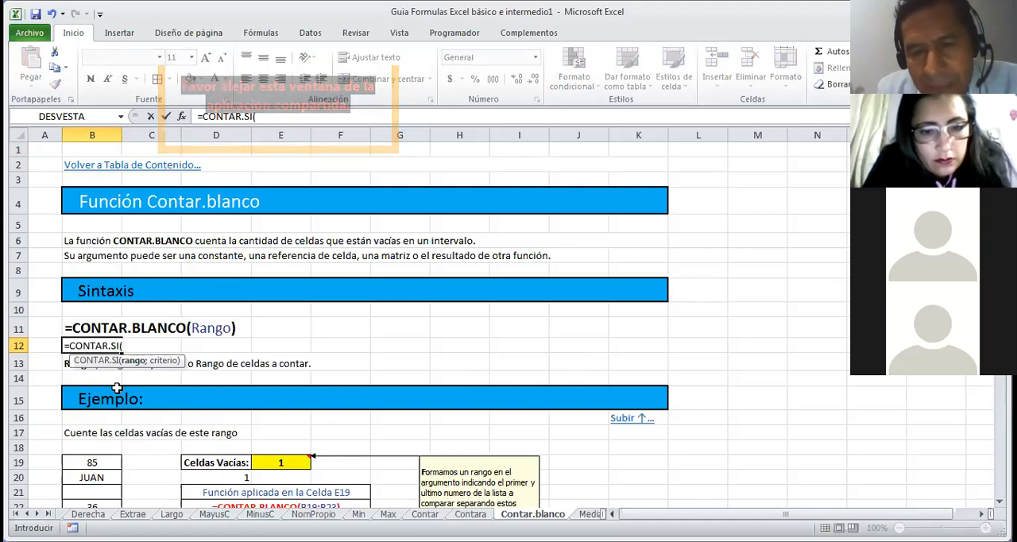
{"action": "key", "text": "Escape"}
Step: Highlight the example list B19:B23 and select the empty cell D23 below the CONTAR.BLANCO example
{"action": "key", "text": "Down"}
{"action": "key", "text": "Down"}
{"action": "key", "text": "Down"}
{"action": "key", "text": "Down"}
{"action": "key", "text": "Down"}
{"action": "key", "text": "Down"}
{"action": "key", "text": "Down"}
{"action": "key", "text": "Down"}
{"action": "key", "text": "Down"}
{"action": "key", "text": "Down"}
{"action": "key", "text": "Down"}
{"action": "key", "text": "Down"}
{"action": "key", "text": "Down"}
{"action": "key", "text": "Down"}
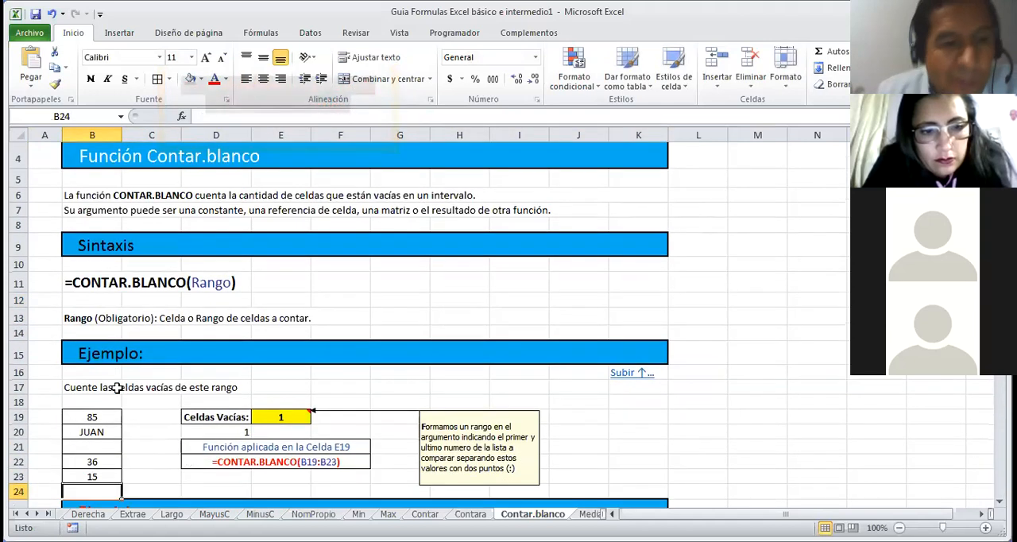
{"action": "key", "text": "Down"}
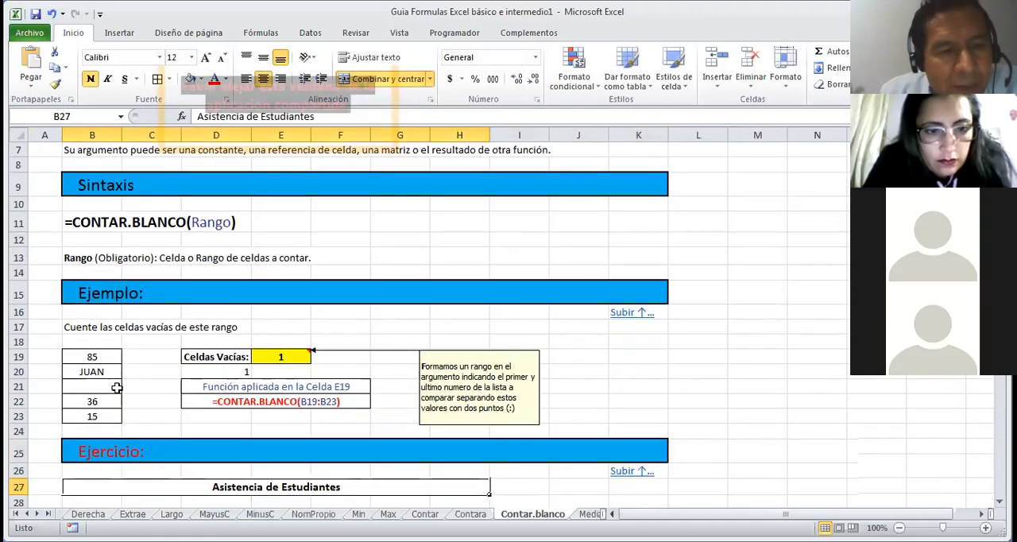
{"action": "left_click_drag", "start_coordinate": [104, 359], "coordinate": [141, 416]}
{"action": "left_click", "coordinate": [199, 422]}
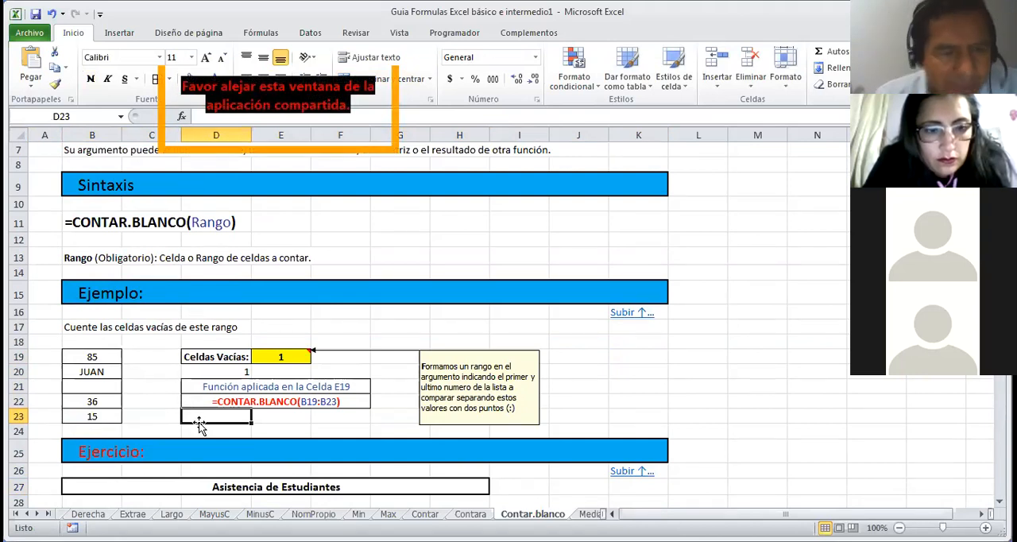
Step: Replace the text in cell B20 of the example list with 50
{"action": "left_click", "coordinate": [103, 370]}
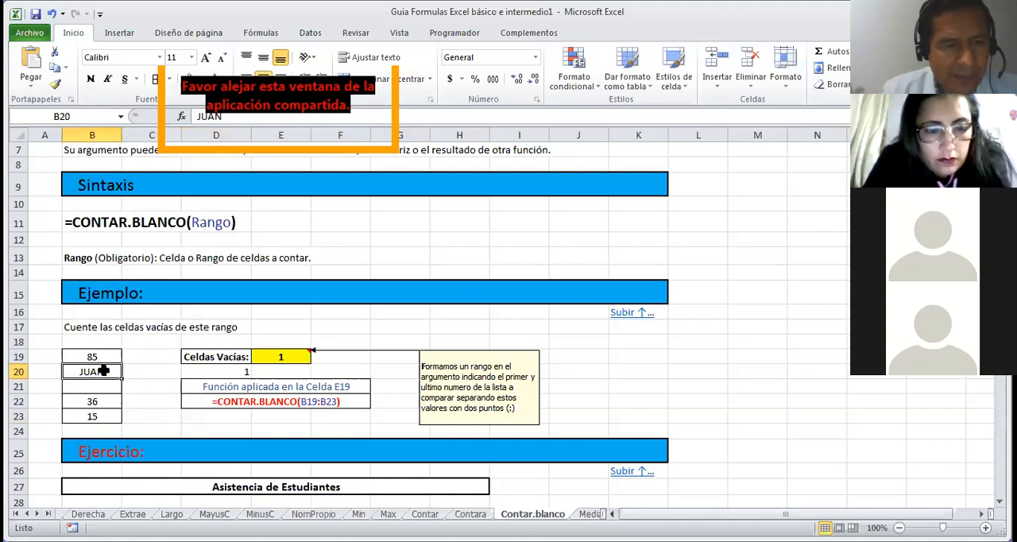
{"action": "type", "text": "50"}
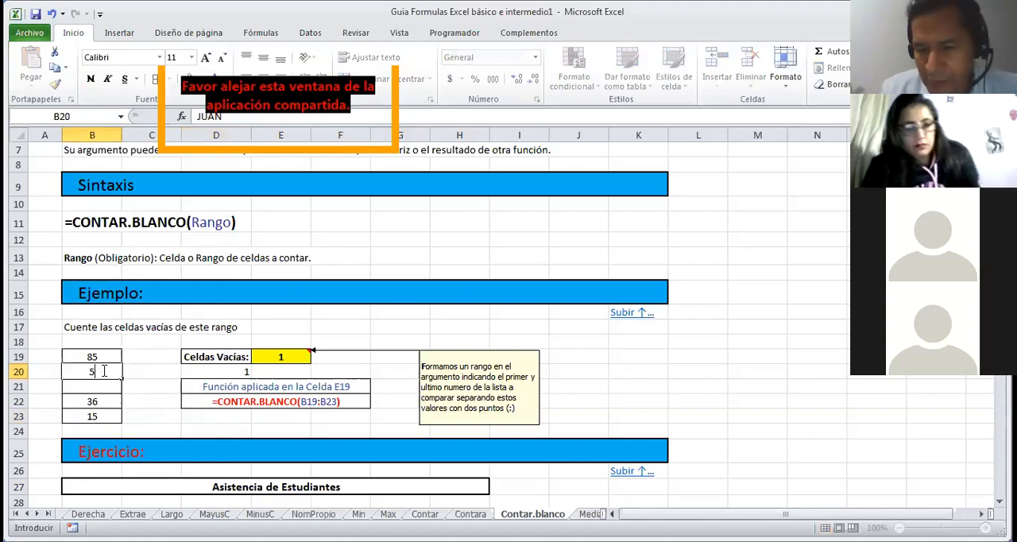
{"action": "key", "text": "Return"}
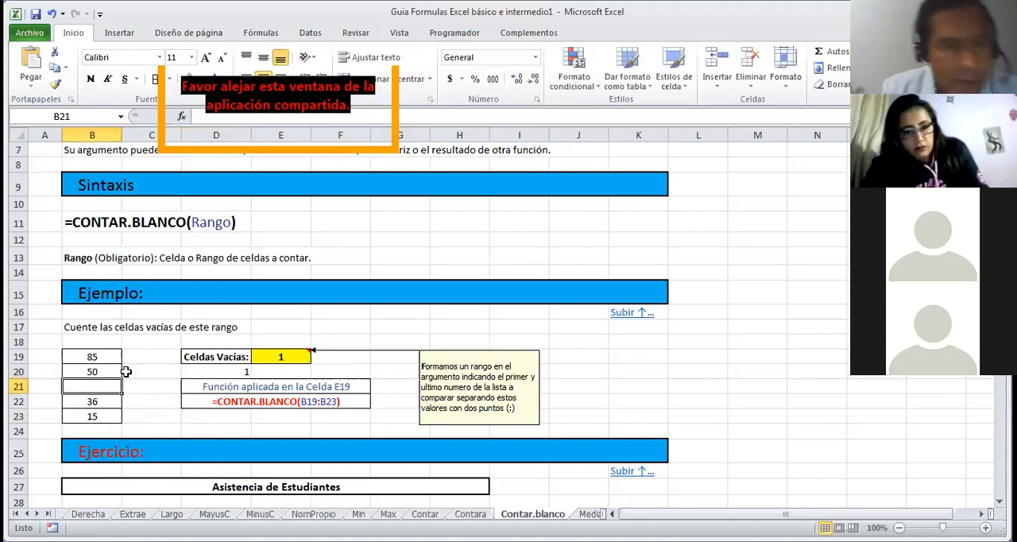
Step: Enter a CONTAR.SI formula in D23 that counts the values in B19:B23 meeting the criterion "<50"
{"action": "left_click", "coordinate": [240, 429]}
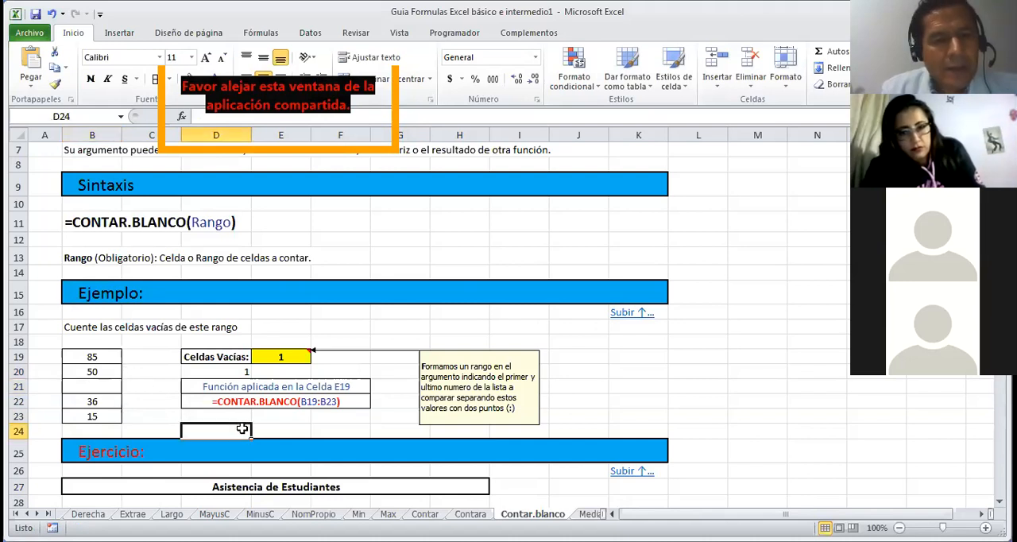
{"action": "left_click", "coordinate": [223, 417]}
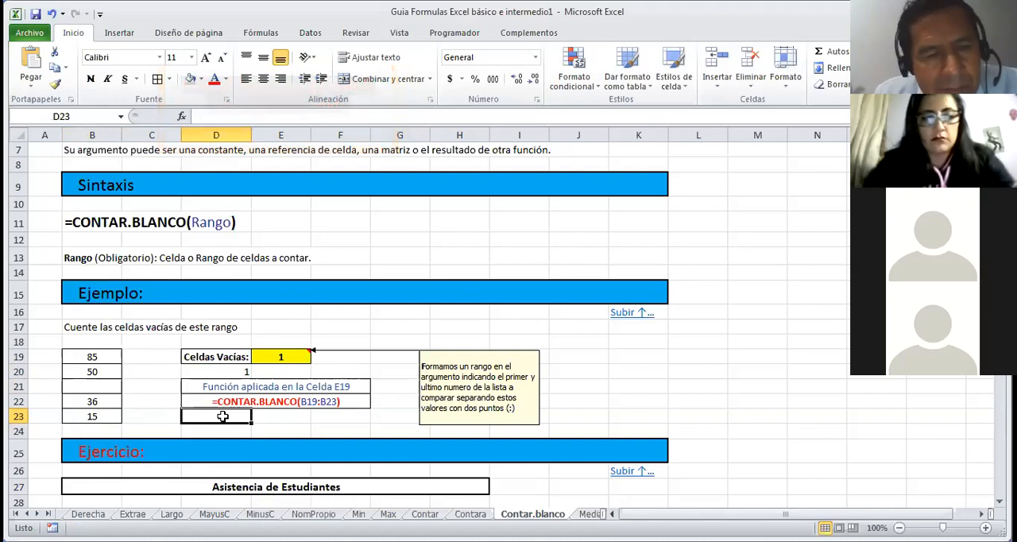
{"action": "type", "text": "=co"}
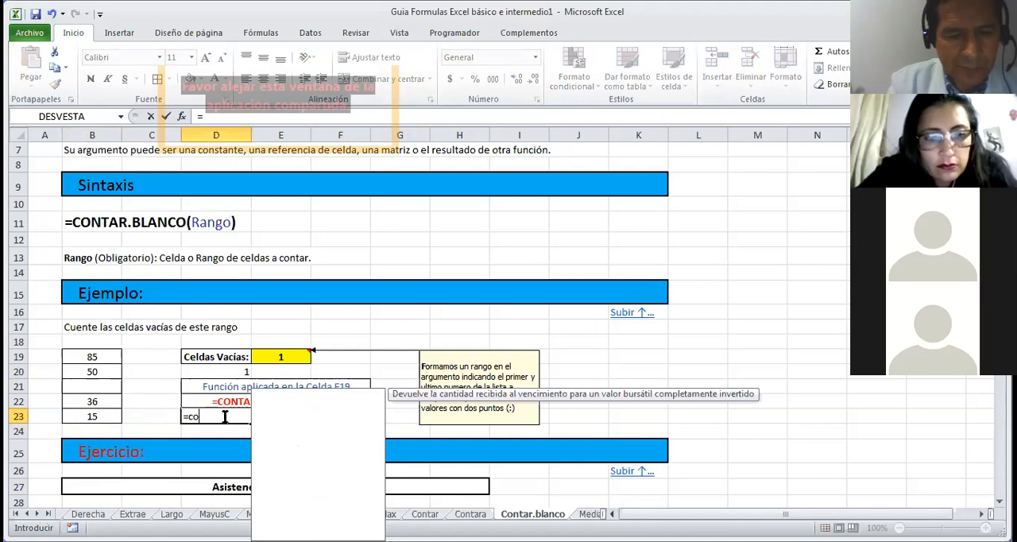
{"action": "type", "text": "ntar"}
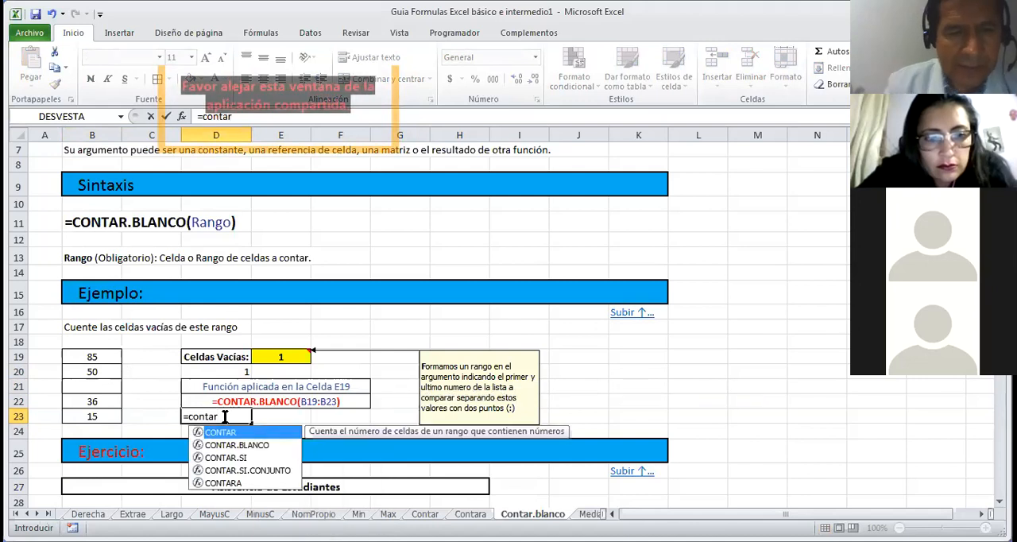
{"action": "left_click", "coordinate": [235, 458]}
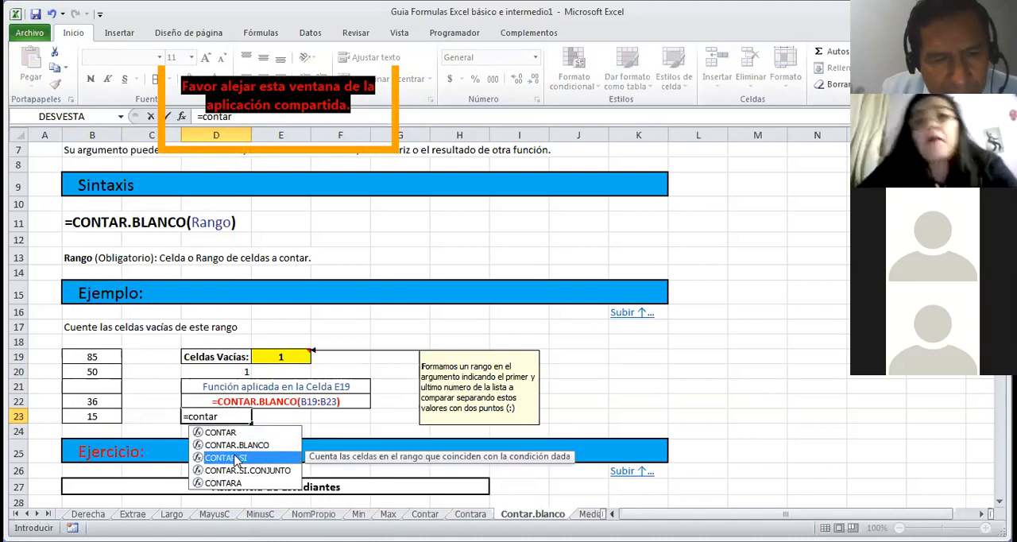
{"action": "double_click", "coordinate": [233, 458]}
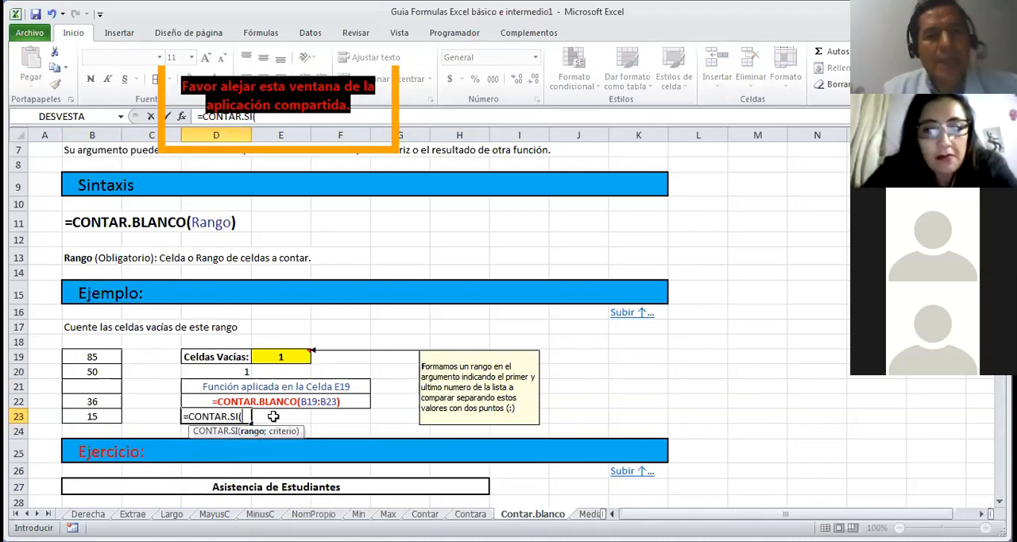
{"action": "left_click_drag", "start_coordinate": [84, 358], "coordinate": [94, 414]}
{"action": "type", "text": ";"}
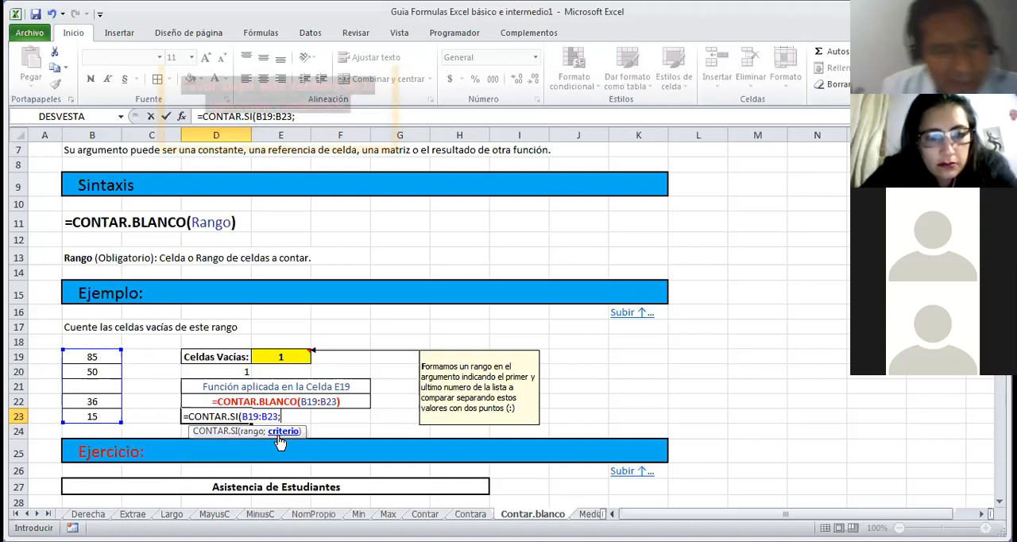
{"action": "type", "text": "\"<"}
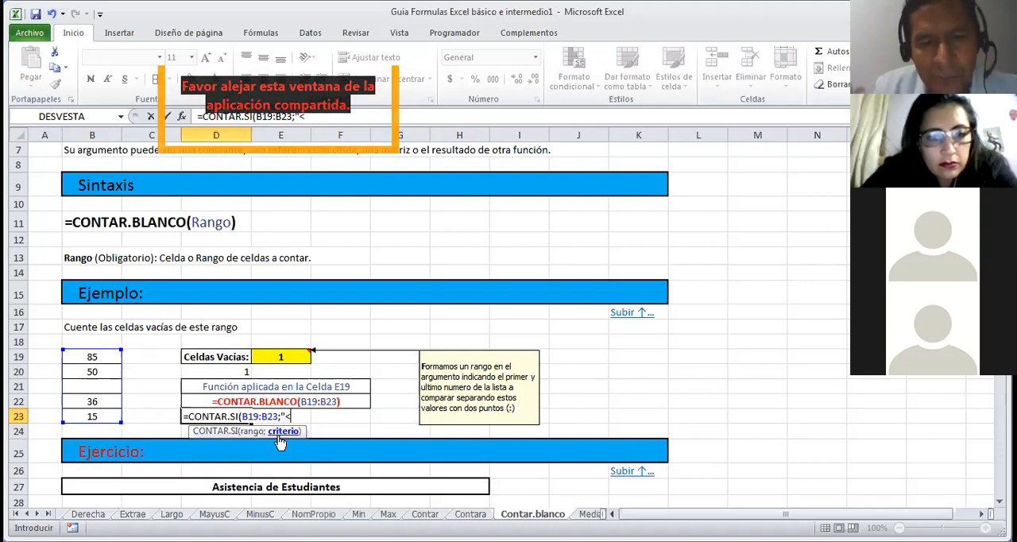
{"action": "type", "text": "50\""}
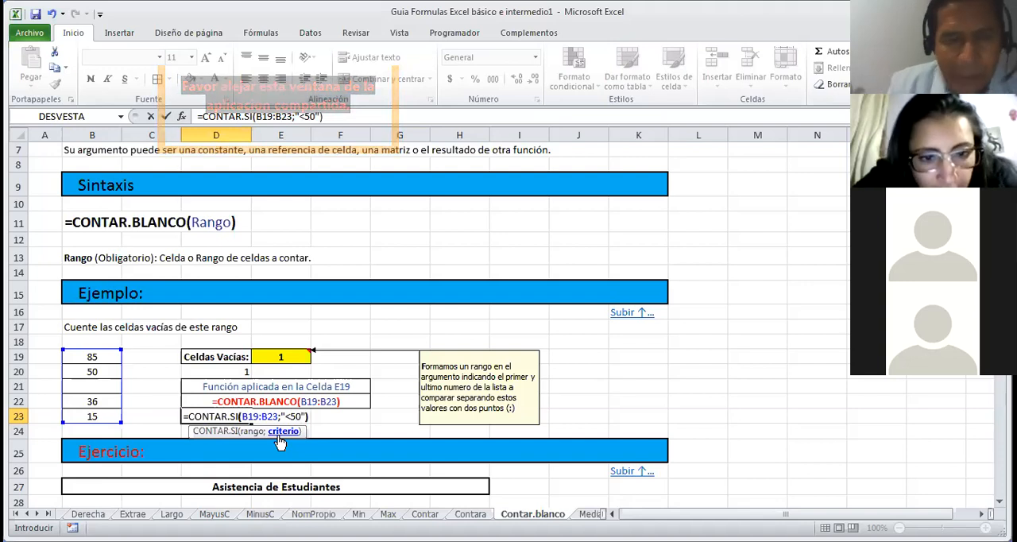
{"action": "key", "text": "Return"}
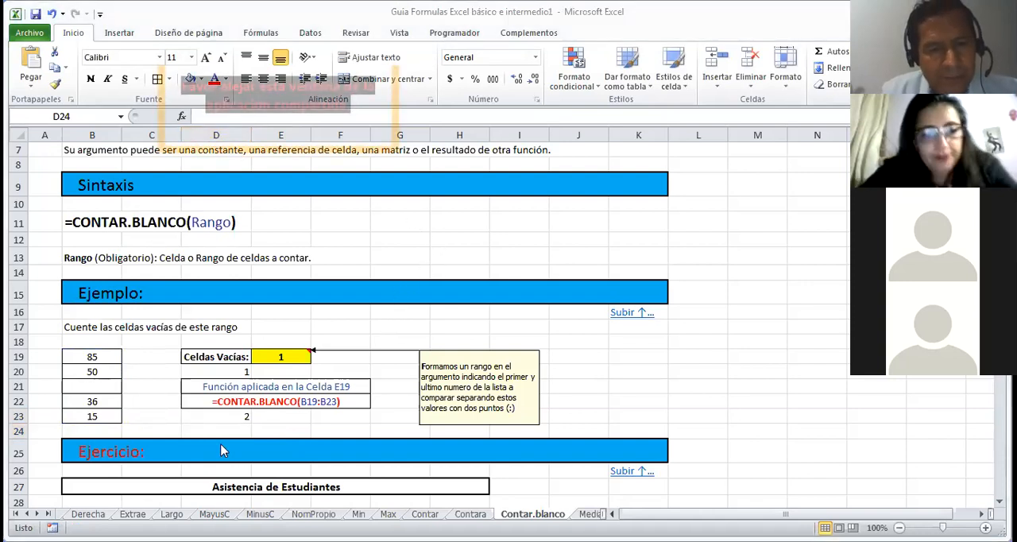
Step: Check the CONTAR.SI formula in D23 and clear the cell
{"action": "left_click", "coordinate": [227, 416]}
{"action": "left_click", "coordinate": [227, 416]}
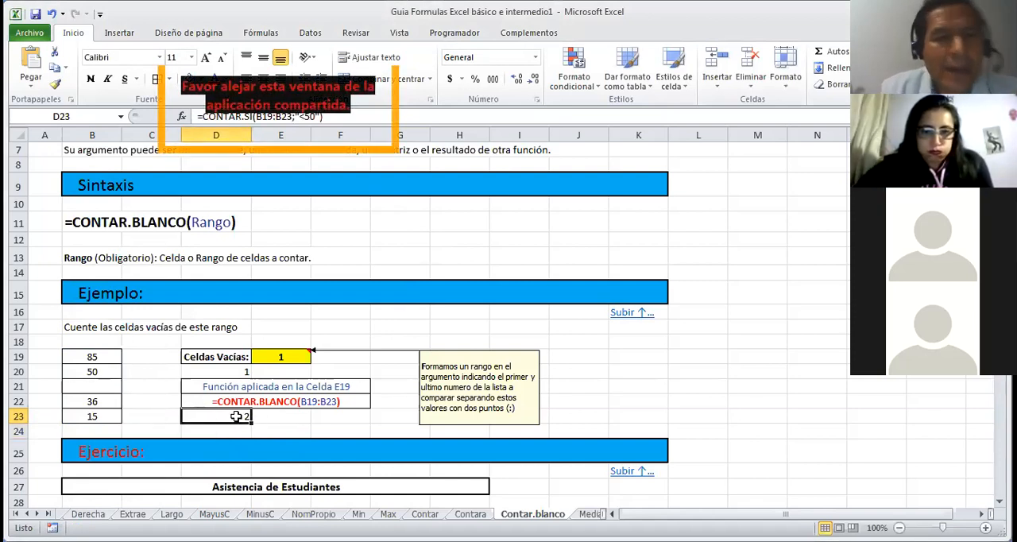
{"action": "left_click", "coordinate": [261, 417]}
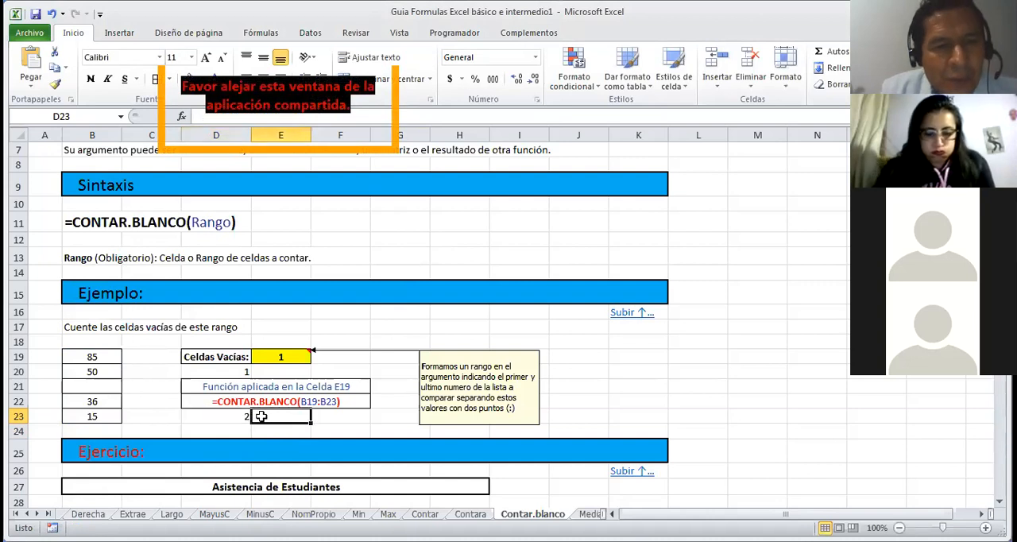
{"action": "left_click", "coordinate": [246, 416]}
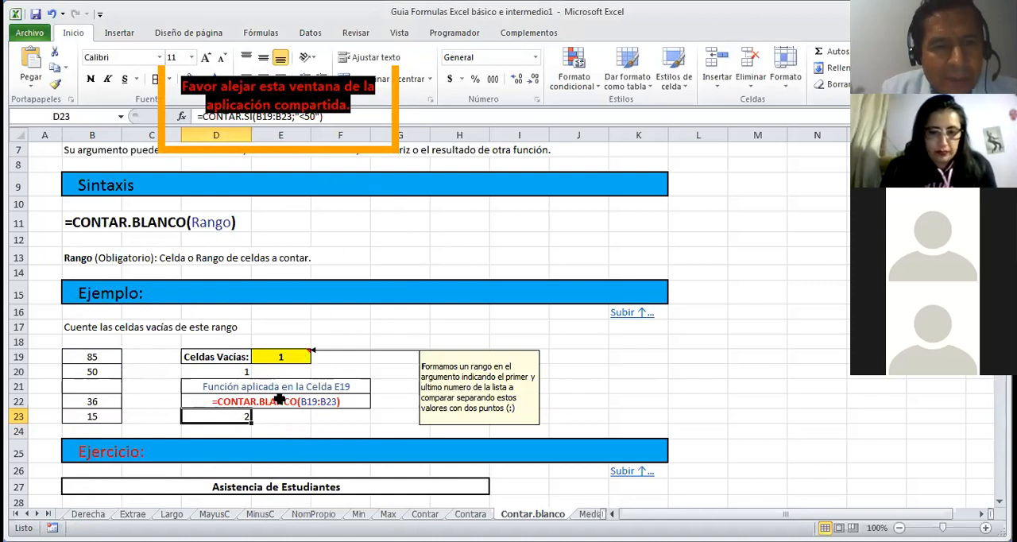
{"action": "key", "text": "BackSpace"}
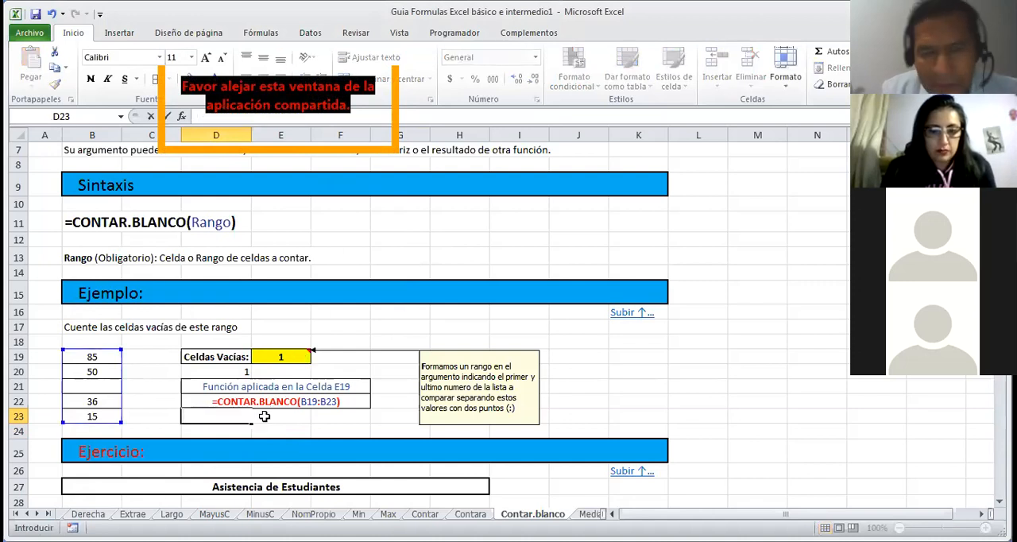
{"action": "key", "text": "ctrl+Return"}
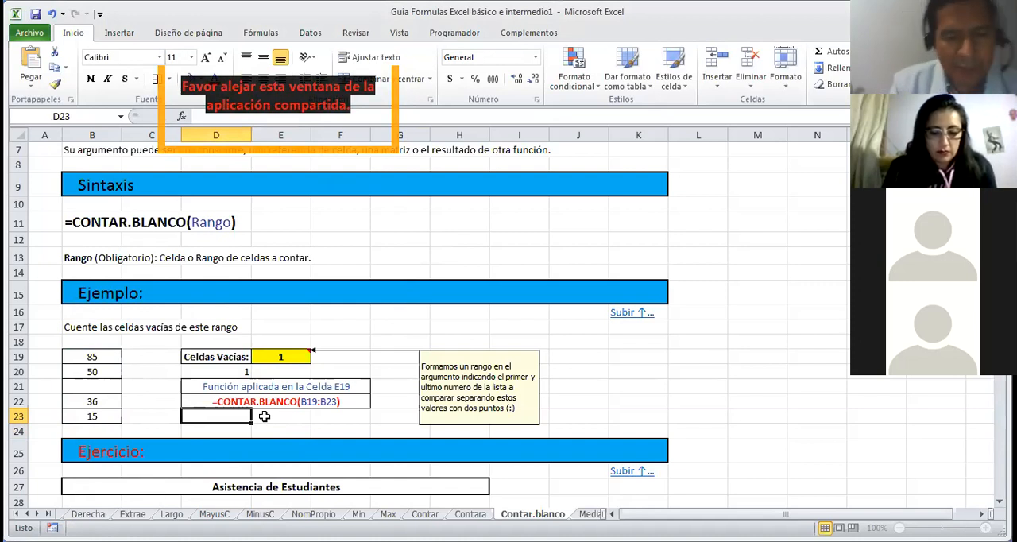
Step: Enter =CONTAR.SI(B19:B23;"<=50") in D23 and reselect the cell to show its formula
{"action": "type", "text": "=con"}
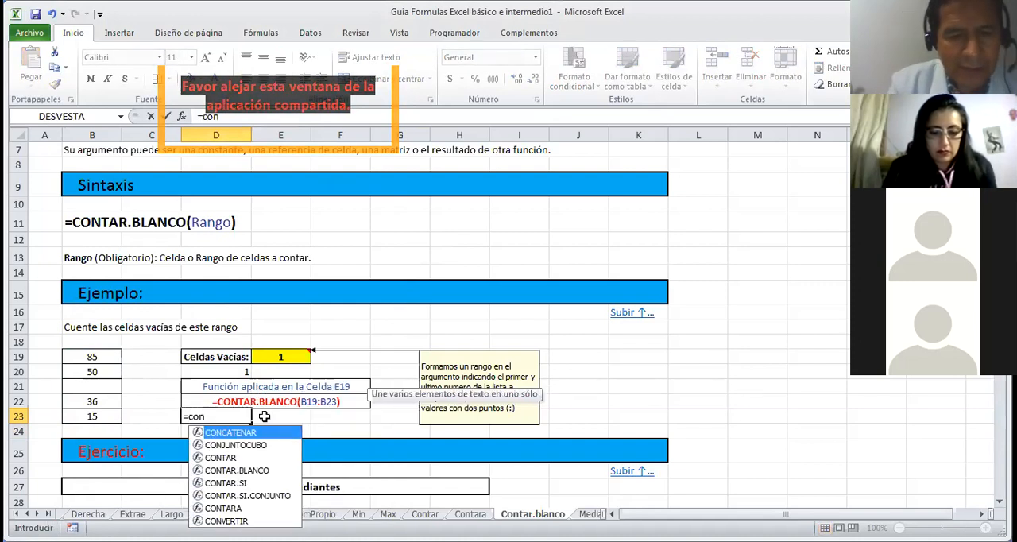
{"action": "left_click", "coordinate": [244, 484]}
{"action": "double_click", "coordinate": [244, 484]}
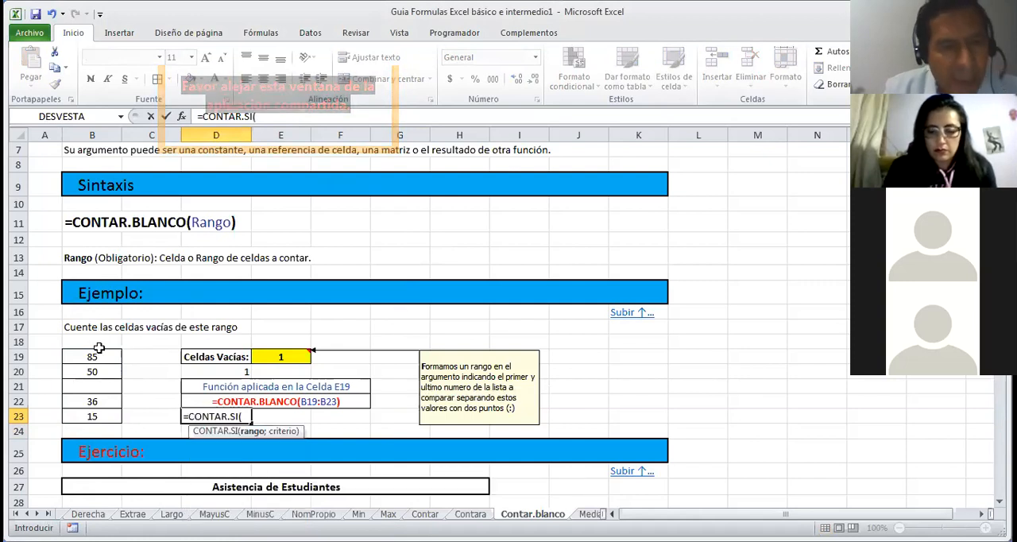
{"action": "left_click_drag", "start_coordinate": [95, 357], "coordinate": [106, 411]}
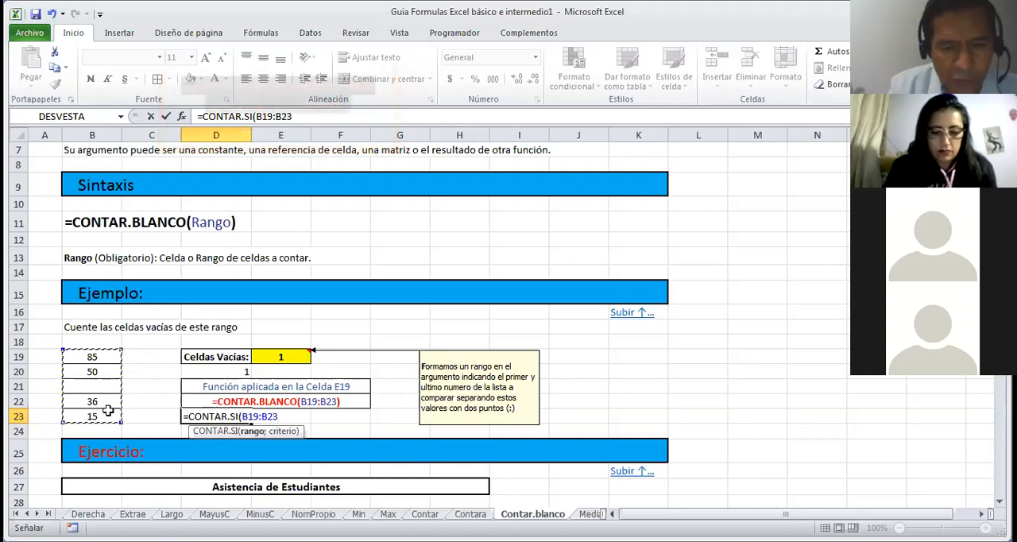
{"action": "type", "text": ";"}
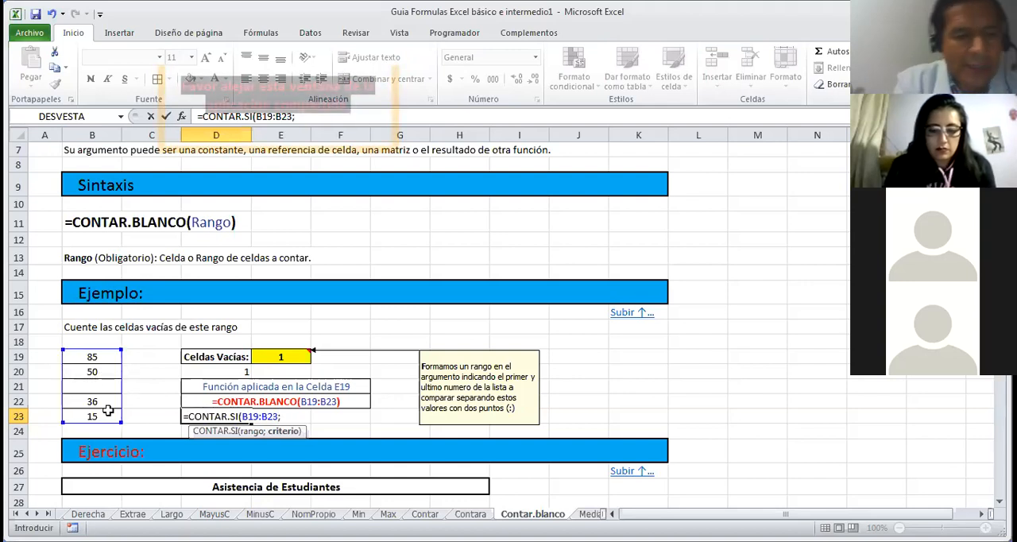
{"action": "type", "text": "\""}
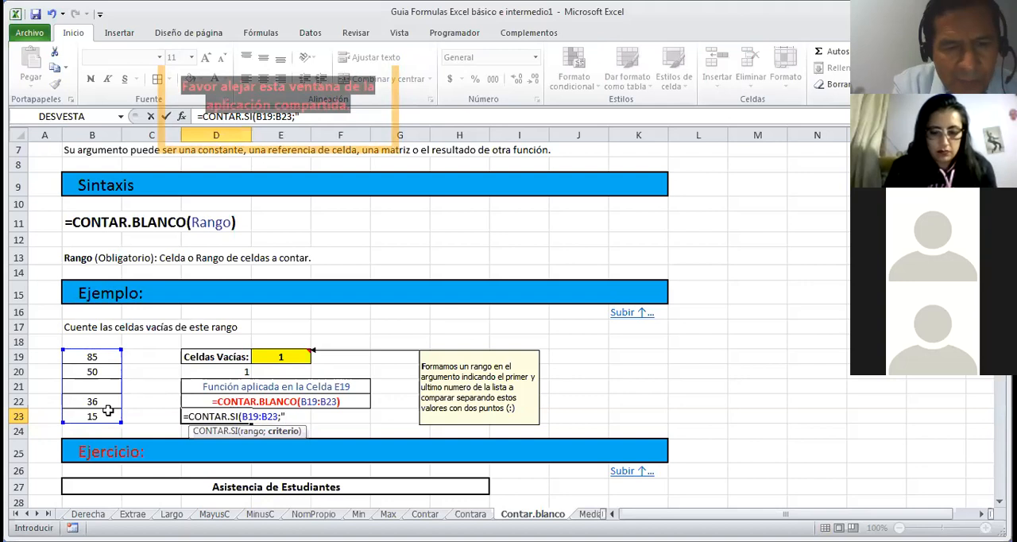
{"action": "type", "text": "<"}
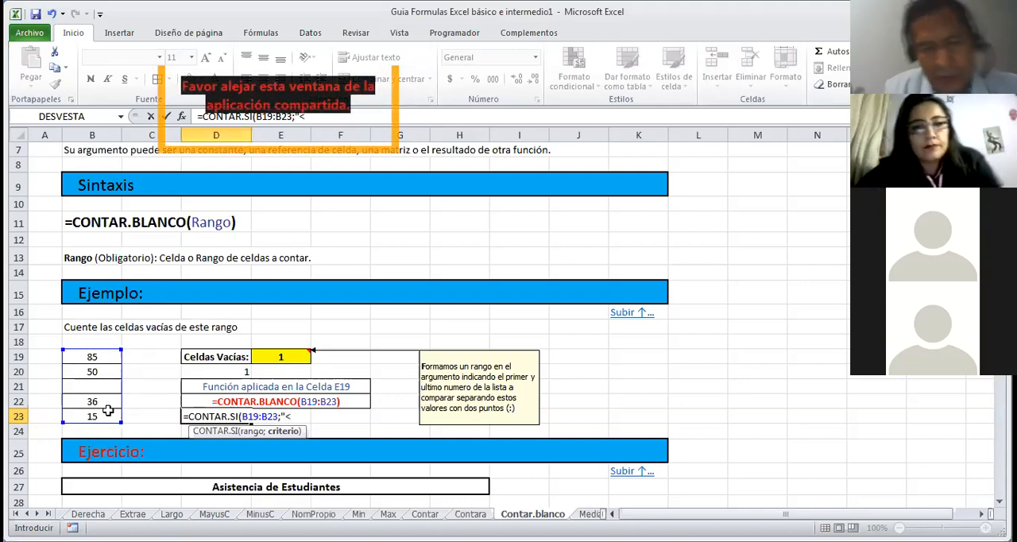
{"action": "type", "text": "=50\""}
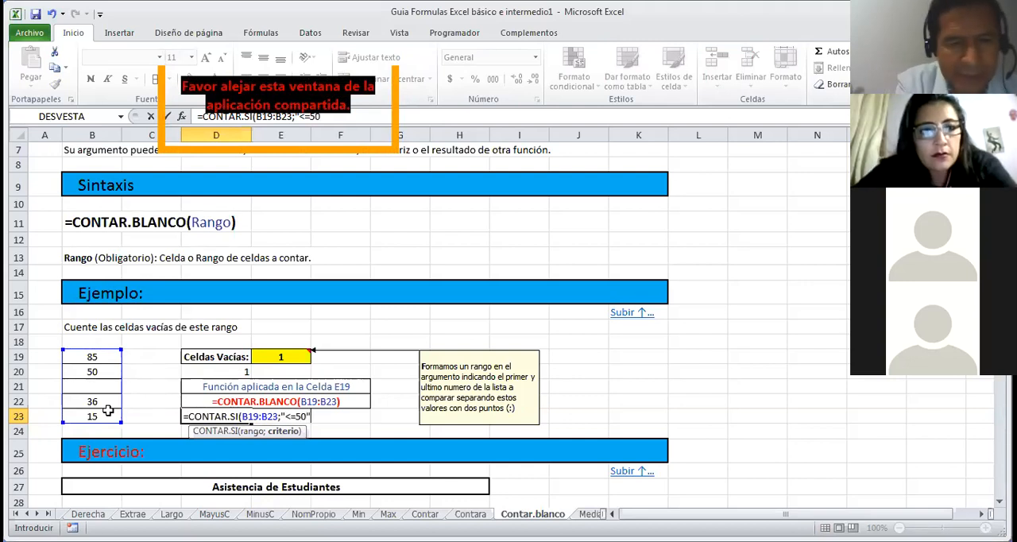
{"action": "type", "text": ")"}
{"action": "key", "text": "Return"}
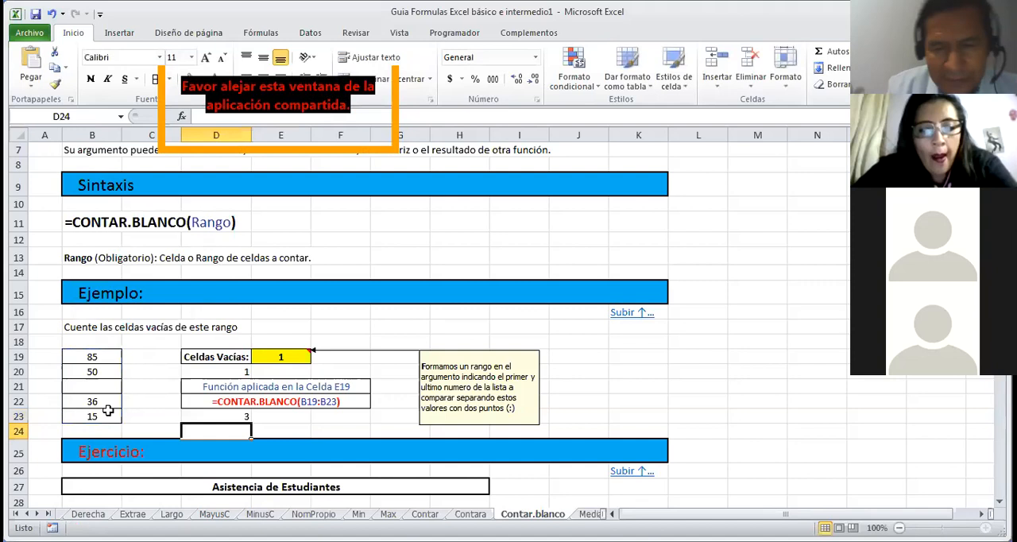
{"action": "key", "text": "Up"}
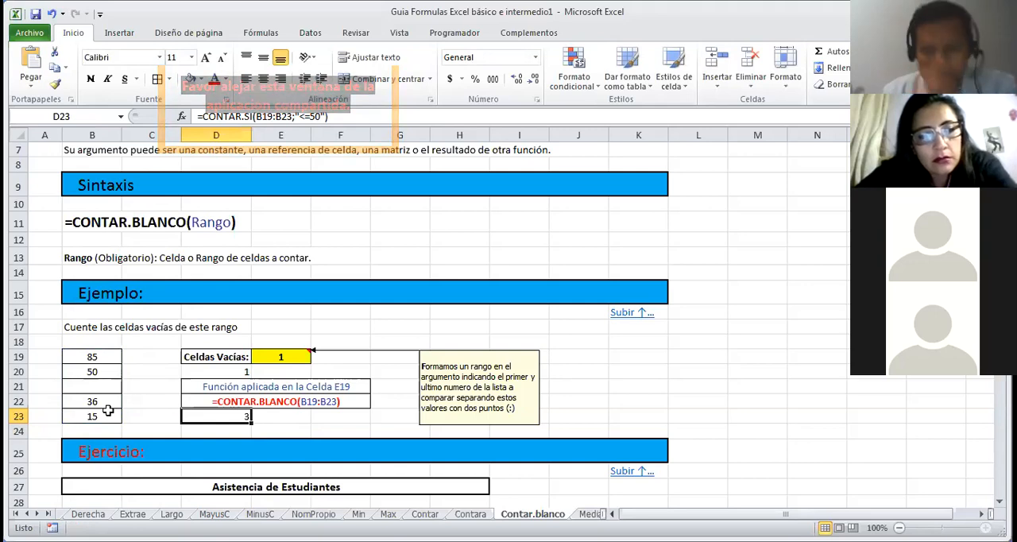
Step: Examine the Asistencia de Estudiantes exercise and its Fallas row and column below the CONTAR.BLANCO example
{"action": "key", "text": "Down"}
{"action": "key", "text": "Down"}
{"action": "key", "text": "Down"}
{"action": "key", "text": "Down"}
{"action": "key", "text": "Down"}
{"action": "key", "text": "Down"}
{"action": "key", "text": "Down"}
{"action": "key", "text": "Down"}
{"action": "key", "text": "Down"}
{"action": "key", "text": "Down"}
{"action": "key", "text": "Down"}
{"action": "key", "text": "Down"}
{"action": "key", "text": "Down"}
{"action": "key", "text": "Down"}
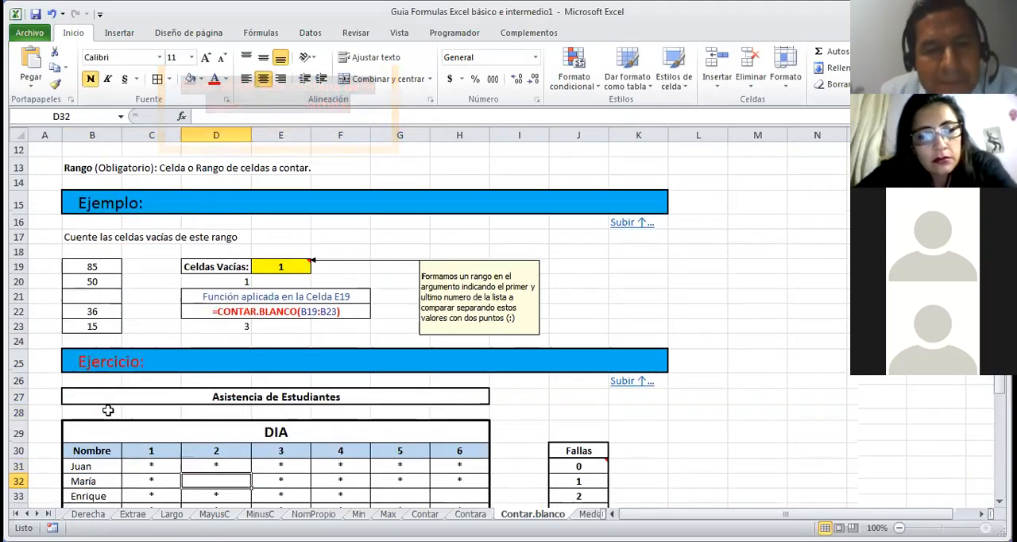
{"action": "key", "text": "Down"}
{"action": "key", "text": "Down"}
{"action": "key", "text": "Down"}
{"action": "key", "text": "Down"}
{"action": "key", "text": "Down"}
{"action": "key", "text": "Down"}
{"action": "key", "text": "Down"}
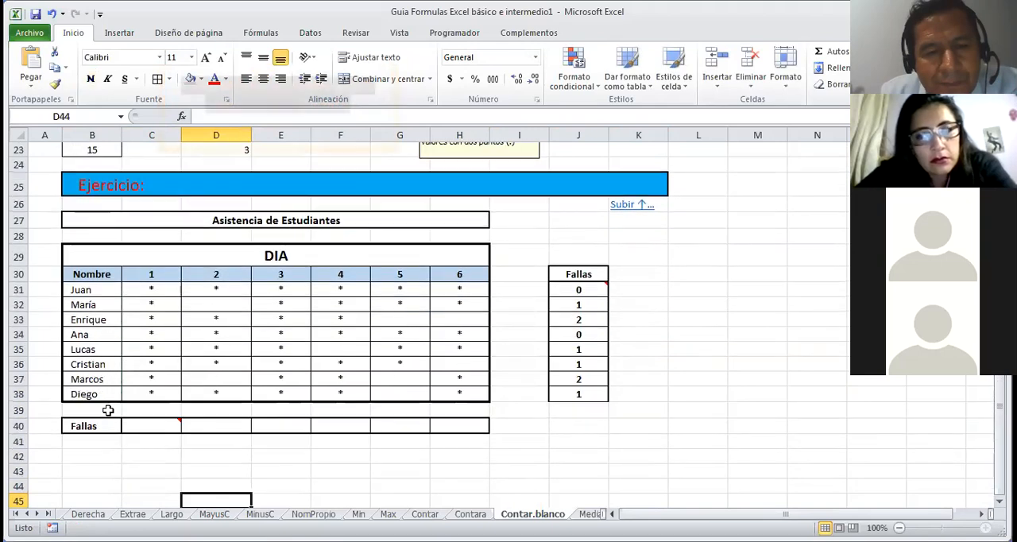
Step: Go back to the beginning of the sheet, return to the table of contents and open the Pruebas Lógicas sheet
{"action": "key", "text": "Up"}
{"action": "key", "text": "Up"}
{"action": "key", "text": "Up"}
{"action": "key", "text": "Up"}
{"action": "key", "text": "Up"}
{"action": "key", "text": "Up"}
{"action": "key", "text": "Up"}
{"action": "key", "text": "Up"}
{"action": "key", "text": "Up"}
{"action": "key", "text": "Up"}
{"action": "key", "text": "Up"}
{"action": "key", "text": "Up"}
{"action": "key", "text": "Up"}
{"action": "key", "text": "Up"}
{"action": "key", "text": "Up"}
{"action": "key", "text": "Up"}
{"action": "key", "text": "Up"}
{"action": "key", "text": "Up"}
{"action": "key", "text": "Up"}
{"action": "key", "text": "Up"}
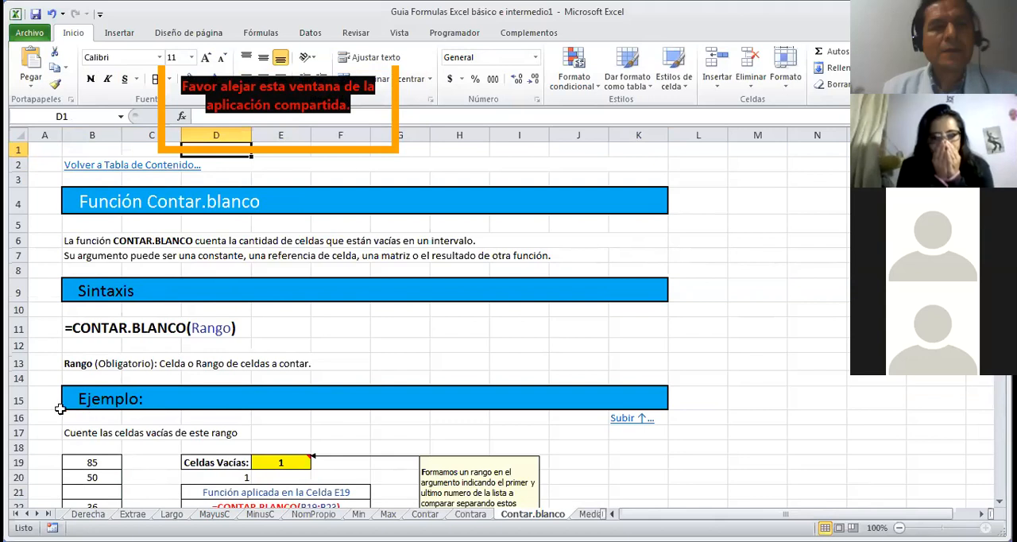
{"action": "left_click", "coordinate": [148, 166]}
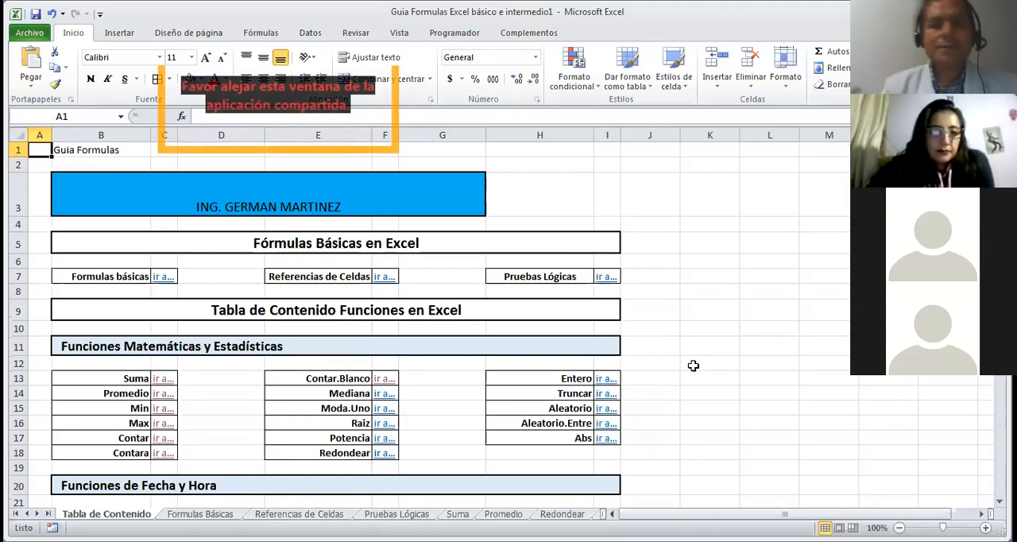
{"action": "left_click", "coordinate": [602, 278]}
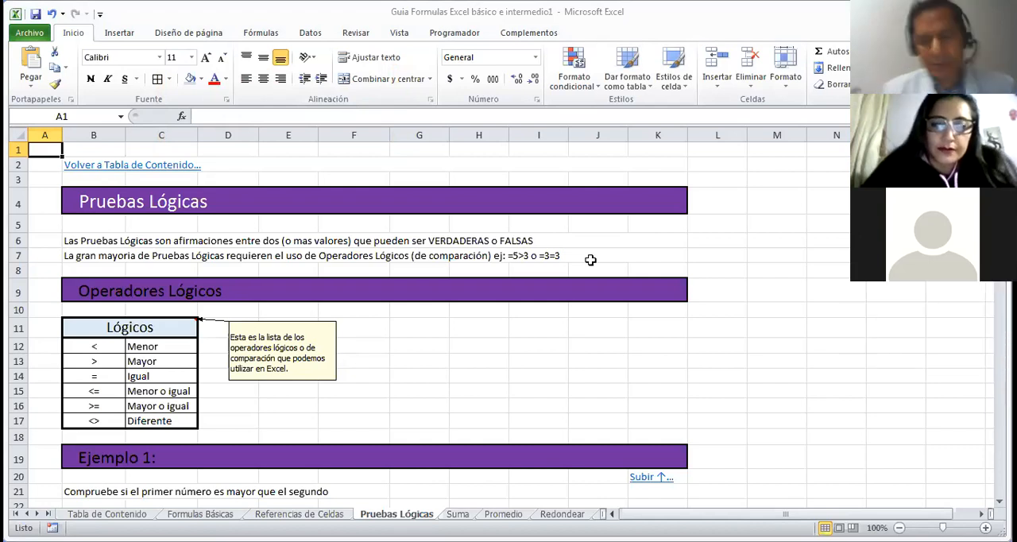
Step: Review each comparison operator in the Lógicos table, from < in B12 down to <> in B17
{"action": "left_click", "coordinate": [529, 340]}
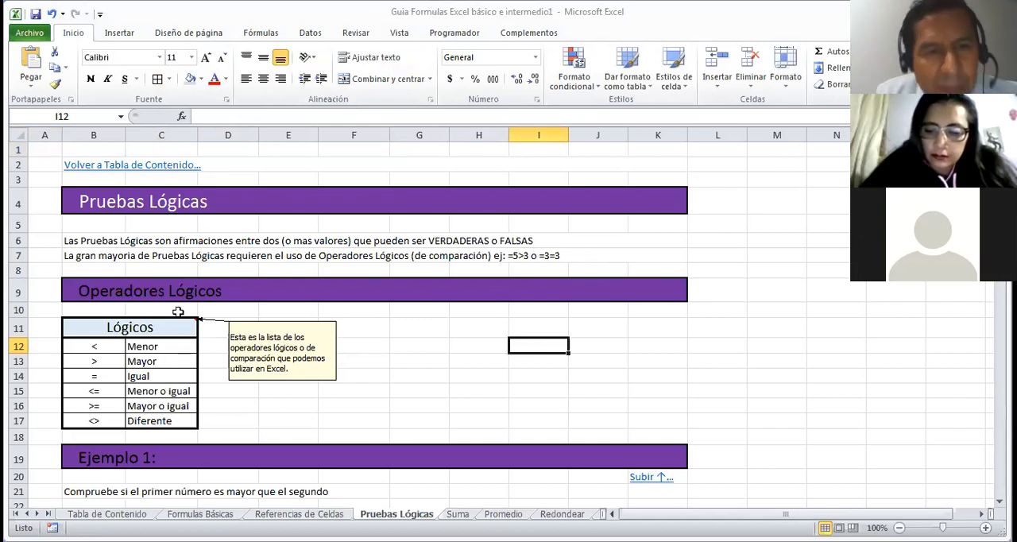
{"action": "left_click", "coordinate": [158, 346]}
{"action": "left_click", "coordinate": [108, 347]}
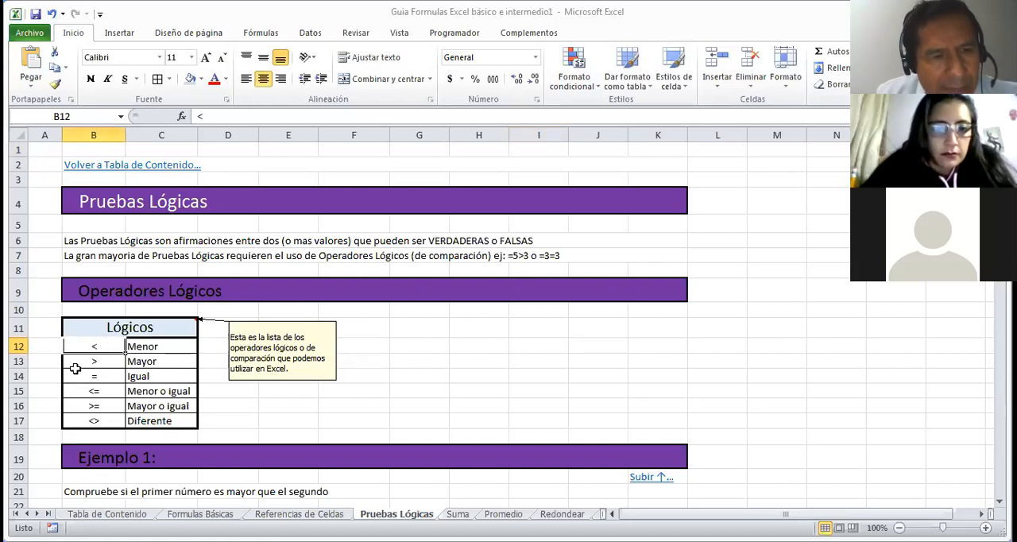
{"action": "left_click", "coordinate": [76, 361]}
{"action": "left_click", "coordinate": [76, 377]}
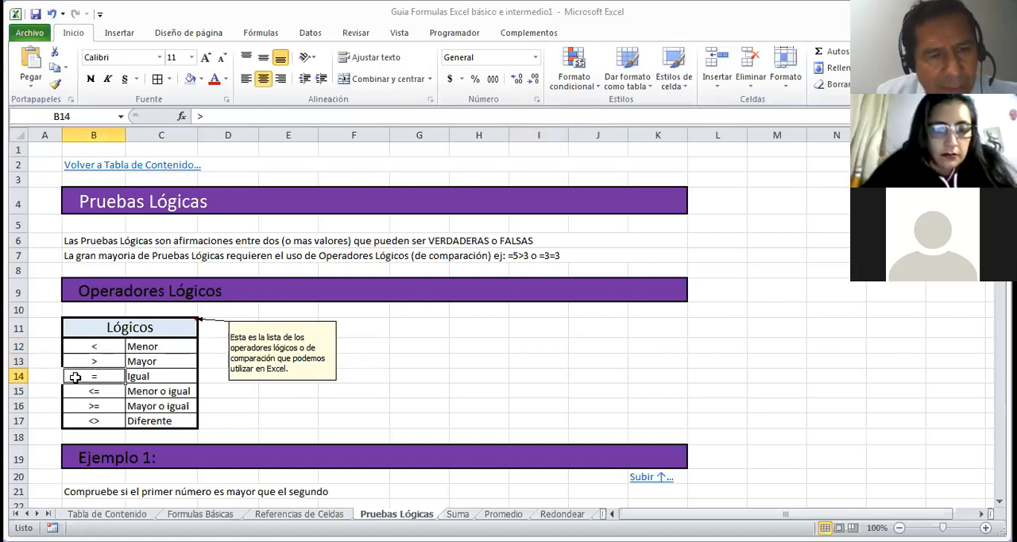
{"action": "left_click", "coordinate": [78, 391]}
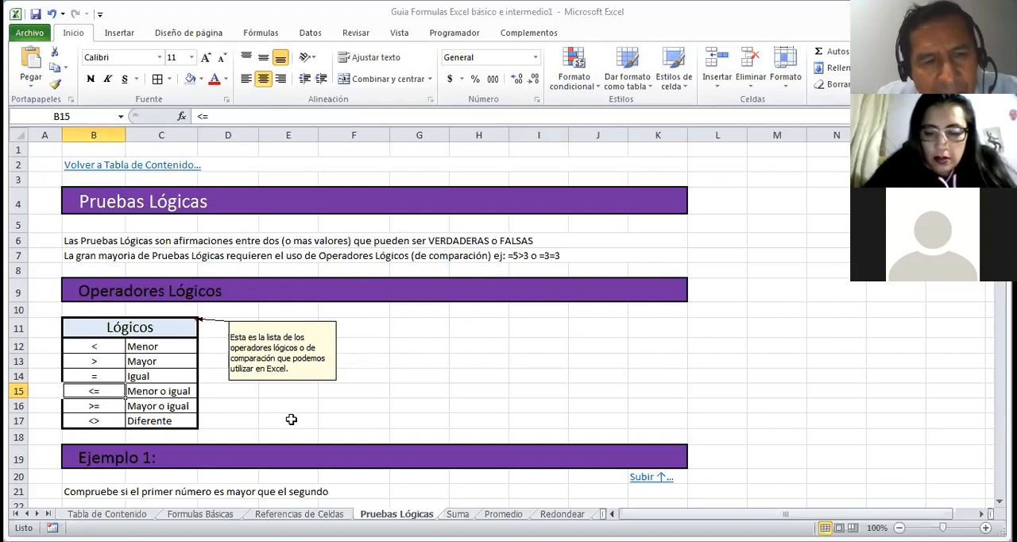
{"action": "left_click", "coordinate": [106, 408]}
{"action": "left_click", "coordinate": [95, 422]}
Step: Check the formula in Ejemplo 1's result cell D23 and its written version in B26
{"action": "key", "text": "Down"}
{"action": "key", "text": "Down"}
{"action": "key", "text": "Down"}
{"action": "key", "text": "Down"}
{"action": "key", "text": "Down"}
{"action": "key", "text": "Down"}
{"action": "key", "text": "Down"}
{"action": "key", "text": "Down"}
{"action": "key", "text": "Down"}
{"action": "key", "text": "Down"}
{"action": "key", "text": "Down"}
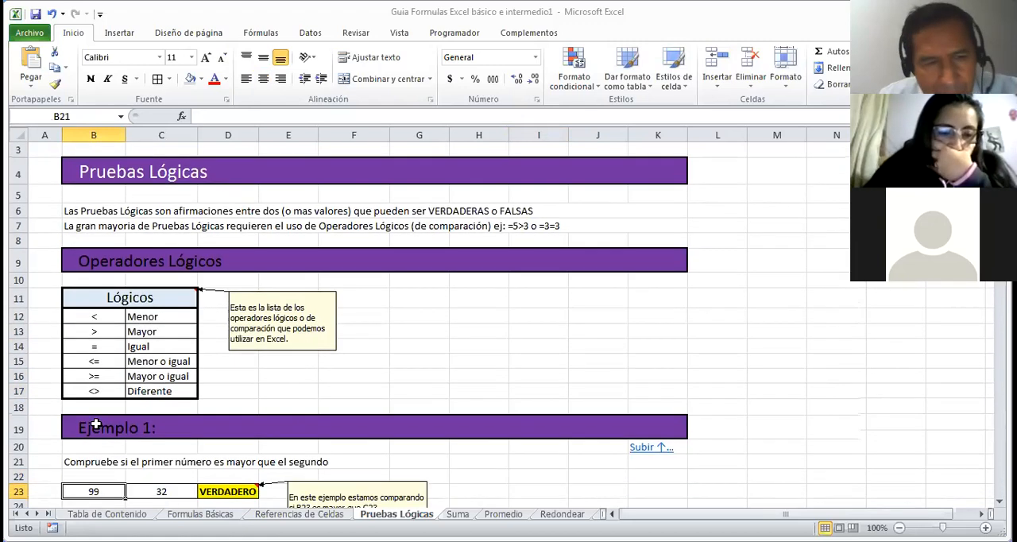
{"action": "key", "text": "Down"}
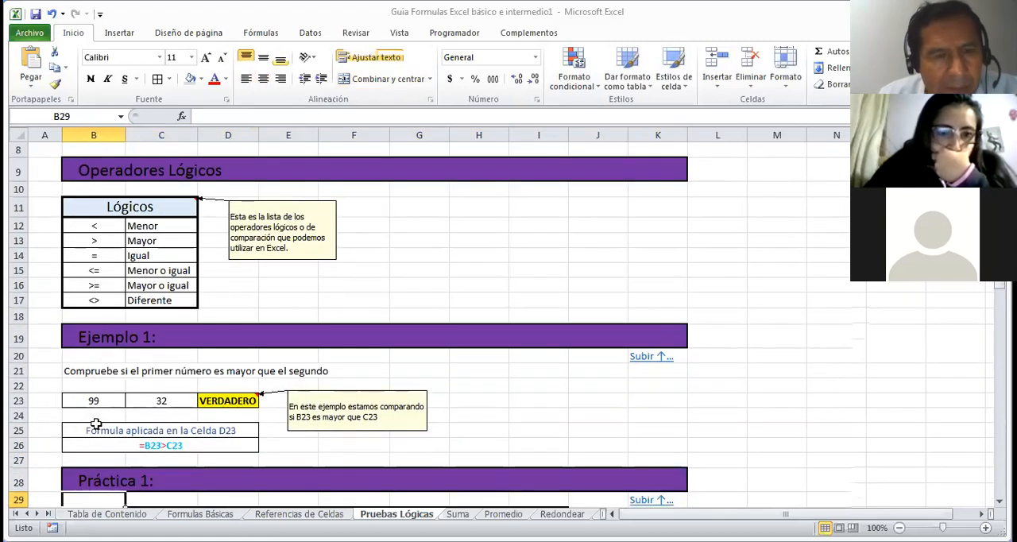
{"action": "left_click", "coordinate": [248, 400]}
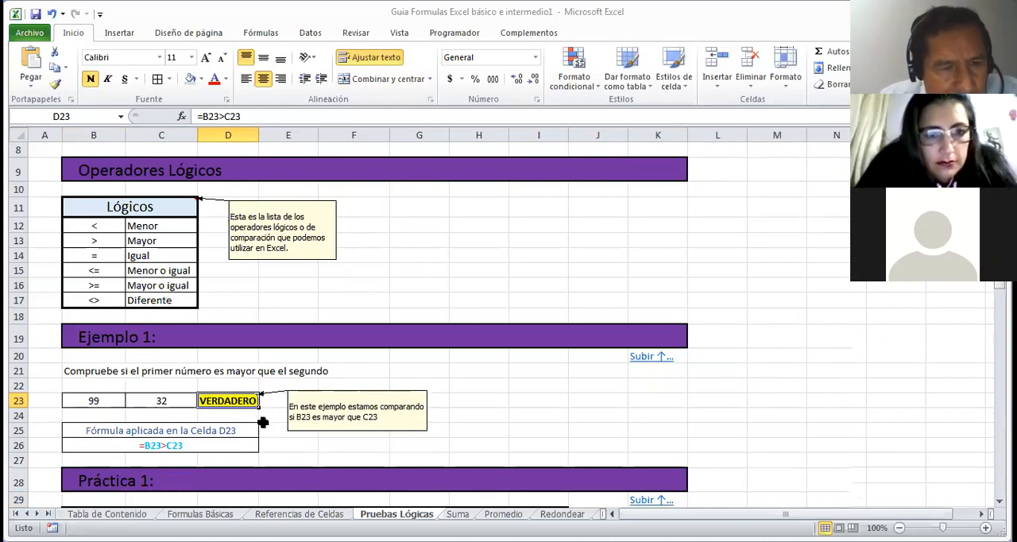
{"action": "left_click", "coordinate": [192, 445]}
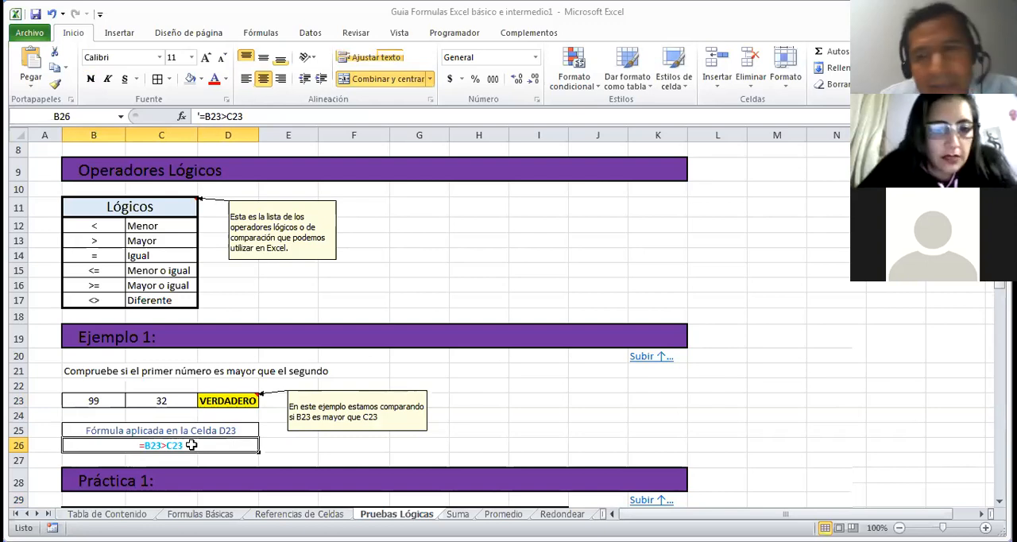
Step: Enter =B31<C31 in D31 of the Práctica 1 table and fill the formula down to D36
{"action": "key", "text": "Down"}
{"action": "key", "text": "Down"}
{"action": "key", "text": "Down"}
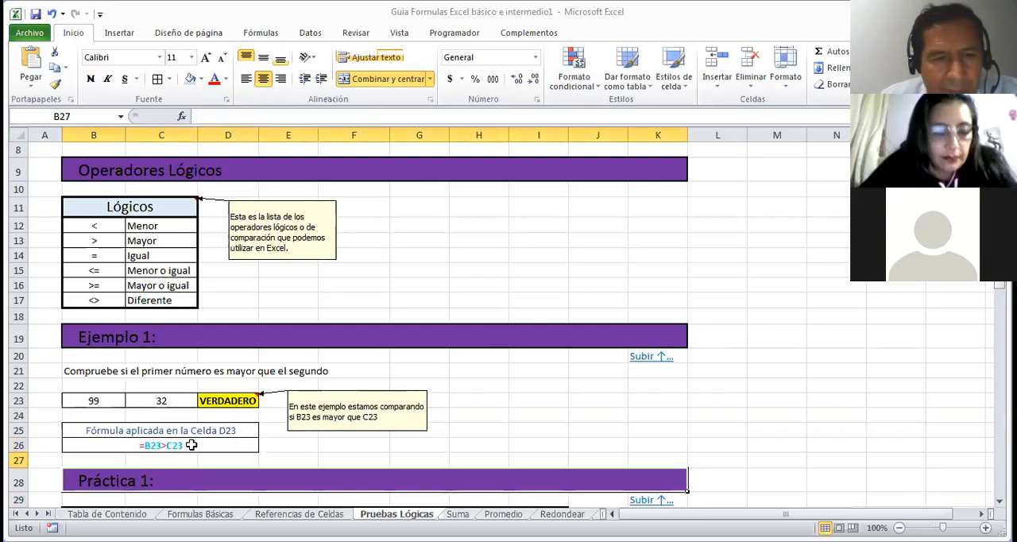
{"action": "key", "text": "Down"}
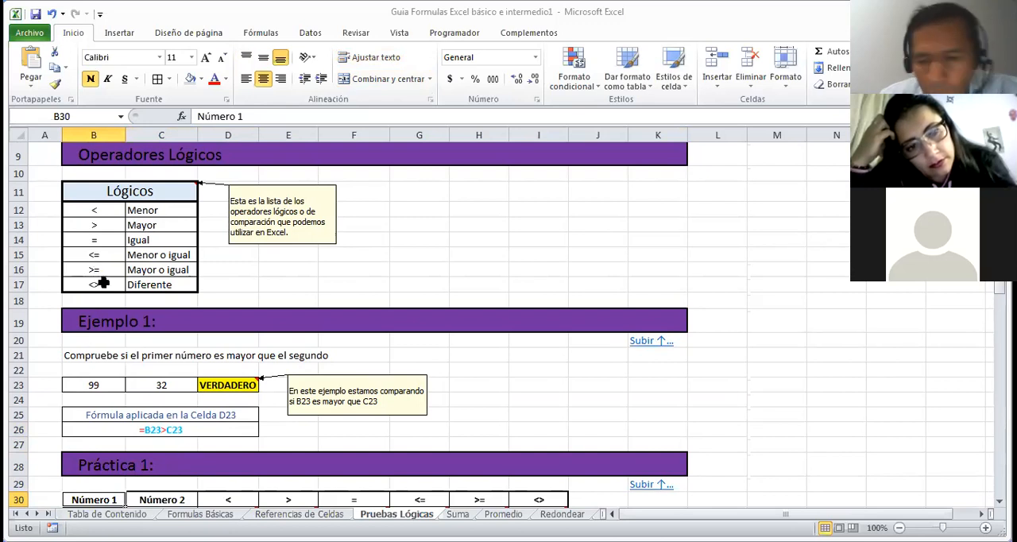
{"action": "key", "text": "Down"}
{"action": "key", "text": "Down"}
{"action": "key", "text": "Down"}
{"action": "key", "text": "Down"}
{"action": "key", "text": "Down"}
{"action": "key", "text": "Down"}
{"action": "key", "text": "Down"}
{"action": "key", "text": "Down"}
{"action": "key", "text": "Down"}
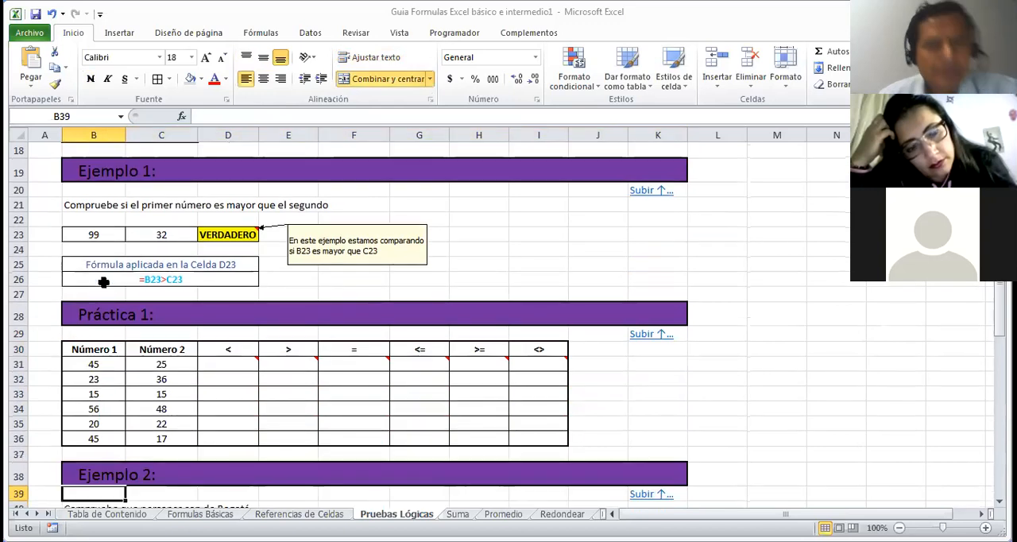
{"action": "left_click", "coordinate": [243, 364]}
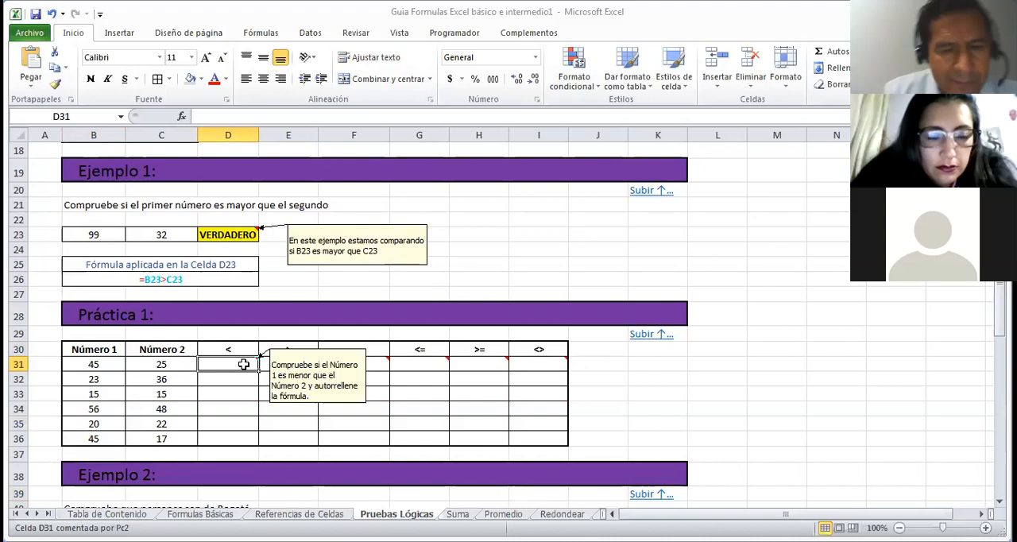
{"action": "type", "text": "="}
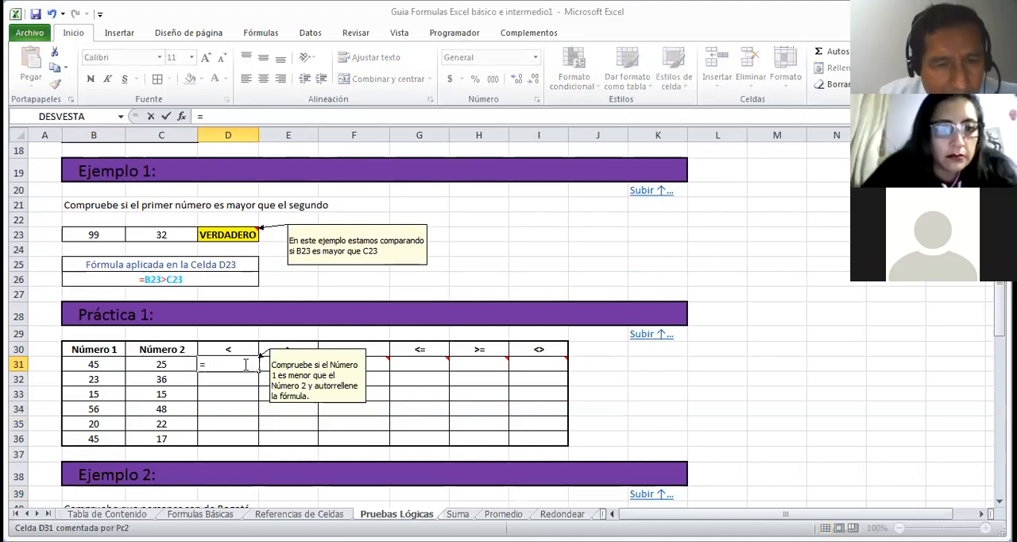
{"action": "left_click", "coordinate": [111, 364]}
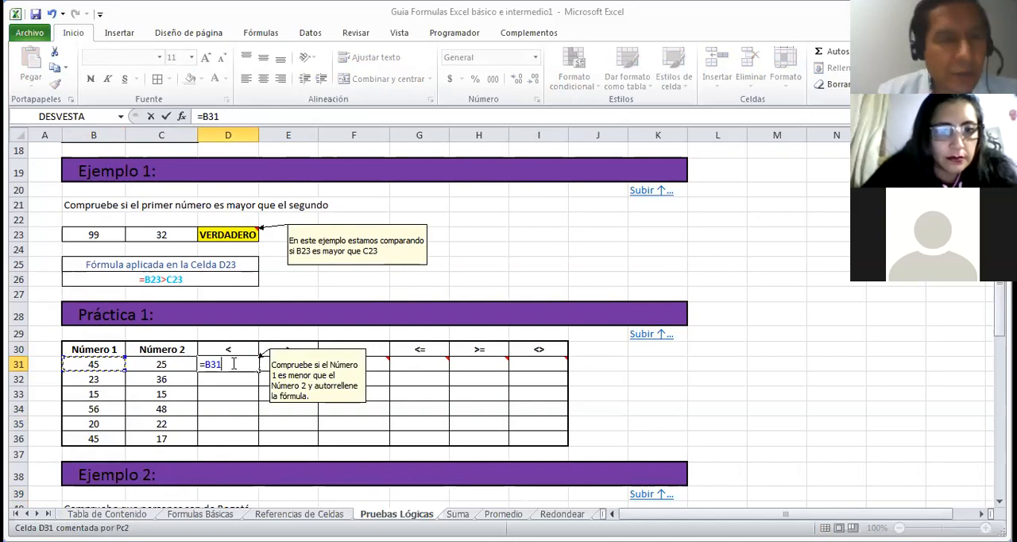
{"action": "type", "text": "<"}
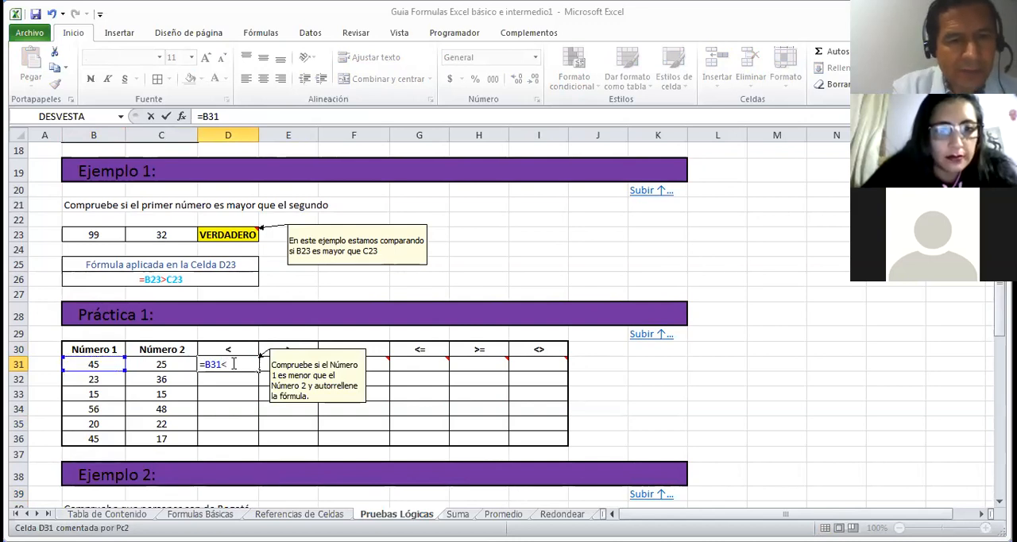
{"action": "left_click", "coordinate": [175, 363]}
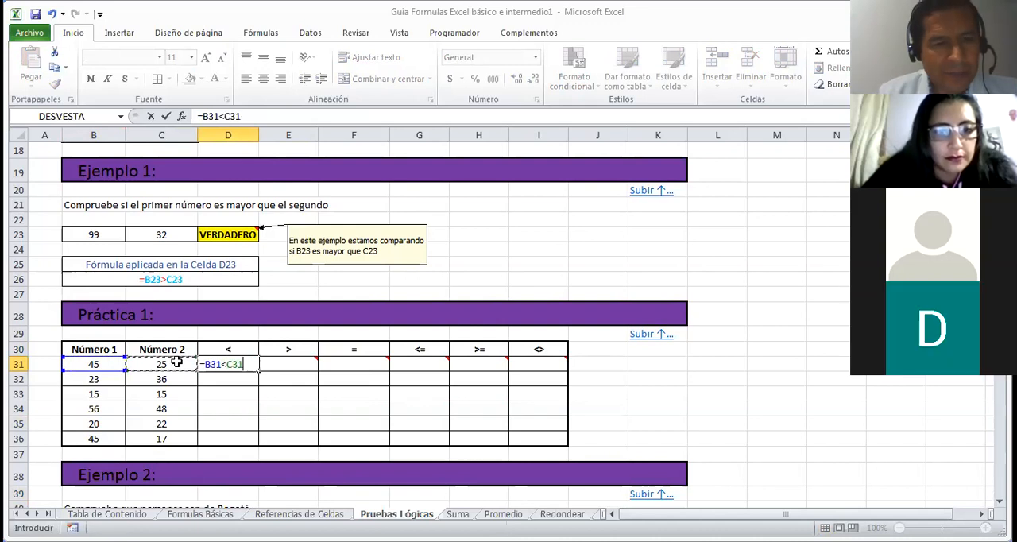
{"action": "key", "text": "Return"}
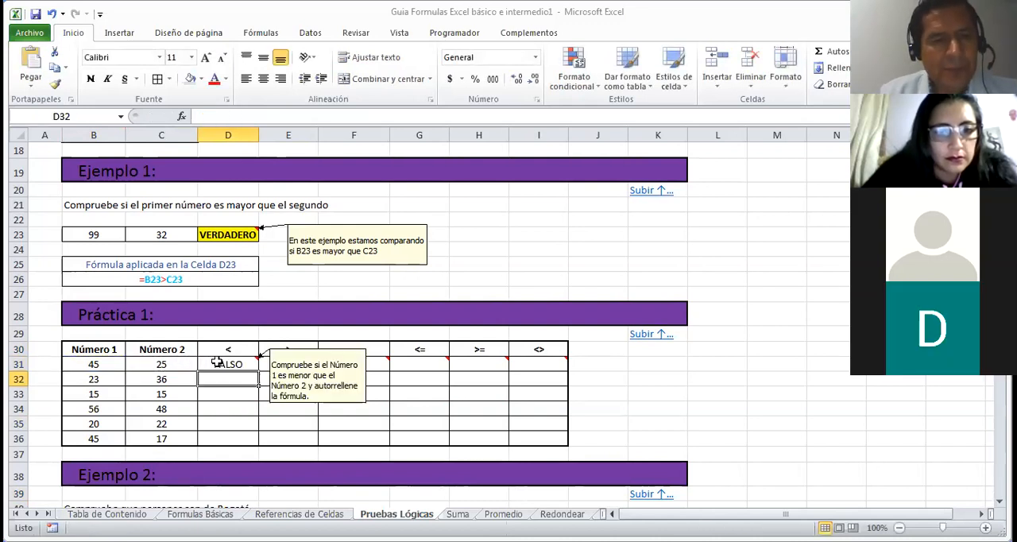
{"action": "left_click", "coordinate": [217, 363]}
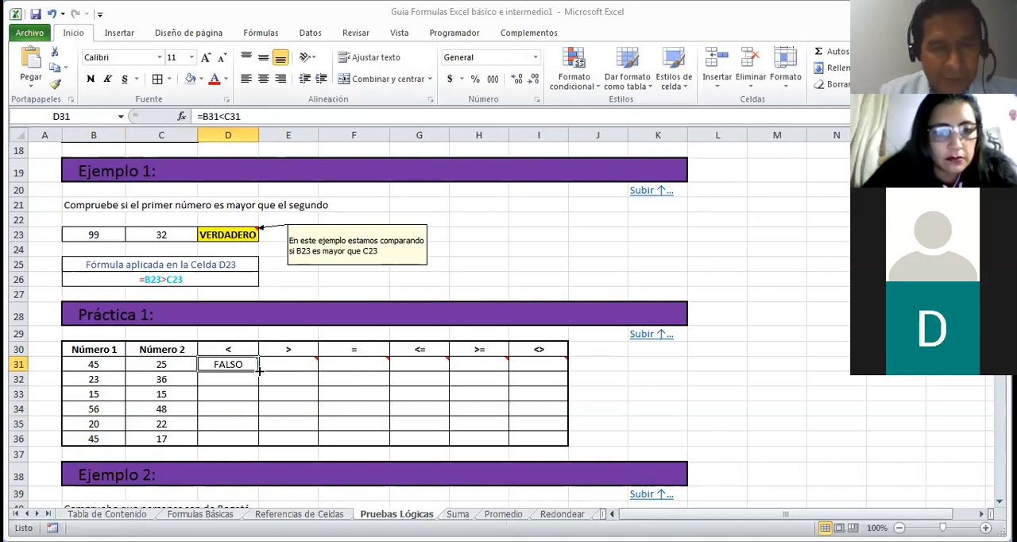
{"action": "left_click_drag", "start_coordinate": [259, 370], "coordinate": [250, 441]}
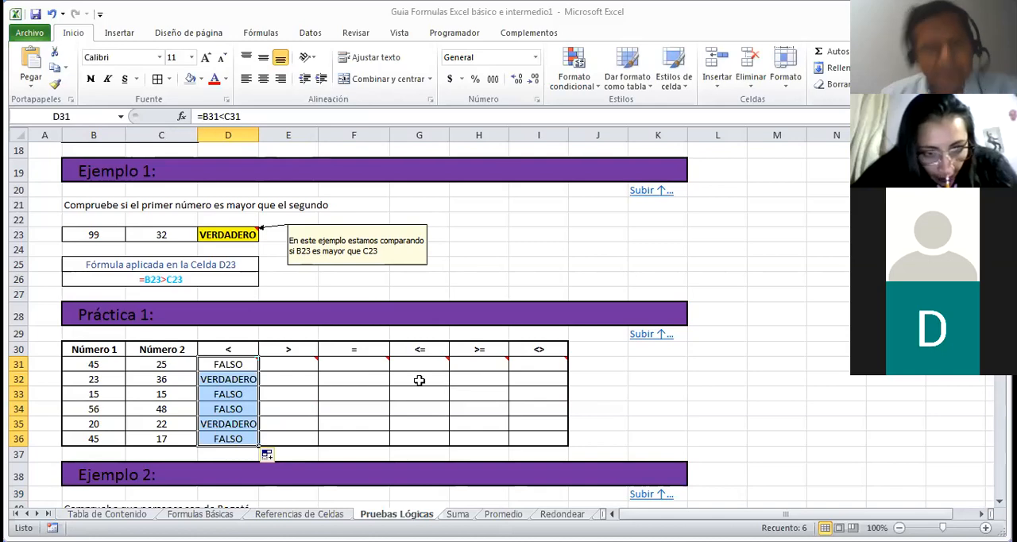
Step: Select E31, the first cell of the > column in the Práctica 1 table
{"action": "left_click", "coordinate": [302, 361]}
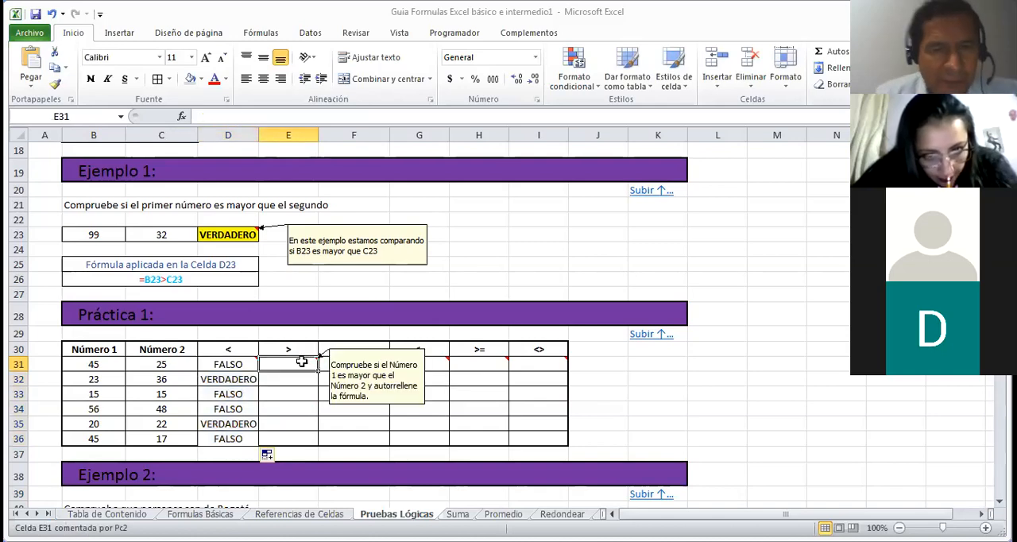